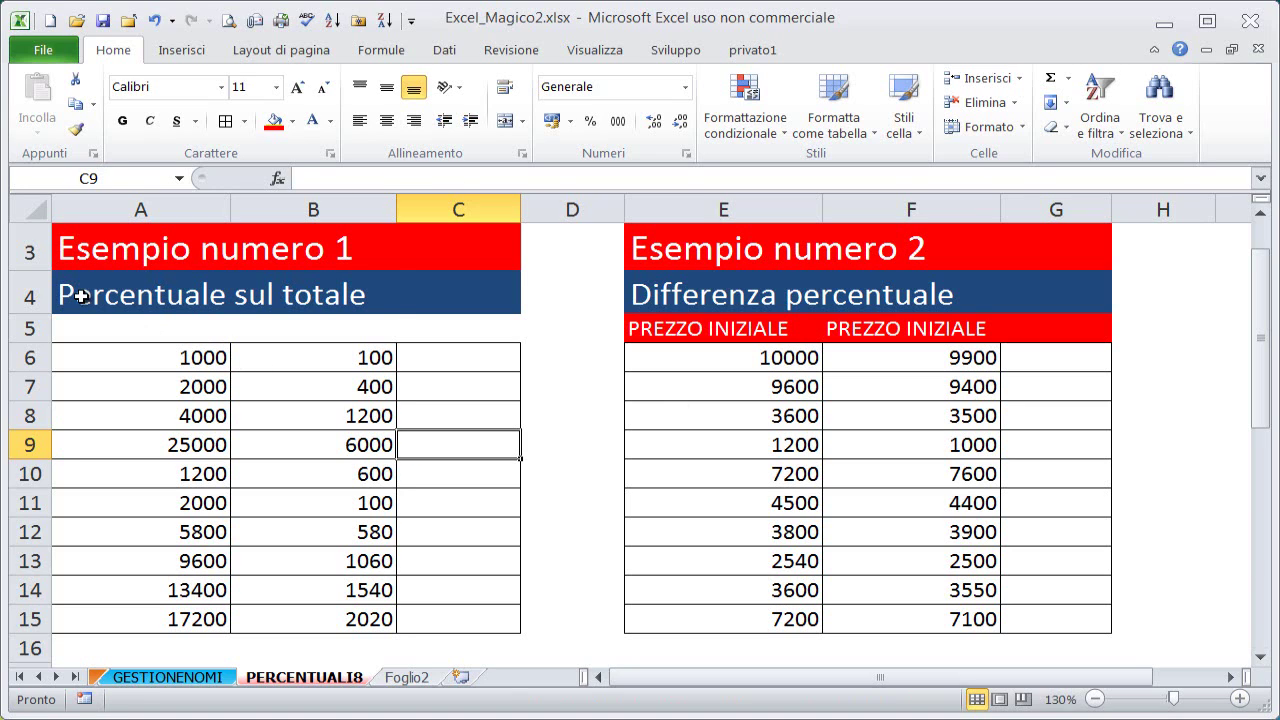
Highlight the Percentuale sul totale title row and point out the value 100 in B6.
mouse_move(80, 296)
mouse_down()
mouse_move(356, 287)
mouse_move(243, 291)
mouse_up()
drag(63, 292, 432, 291)
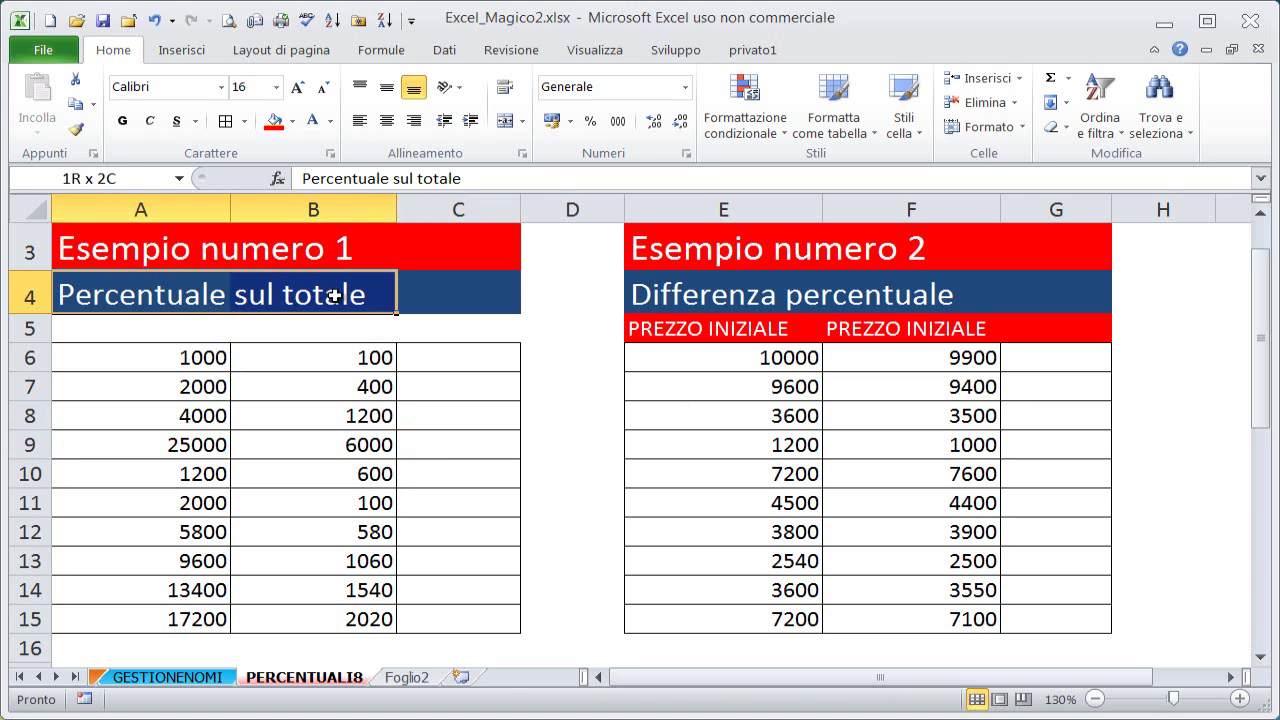
click(370, 360)
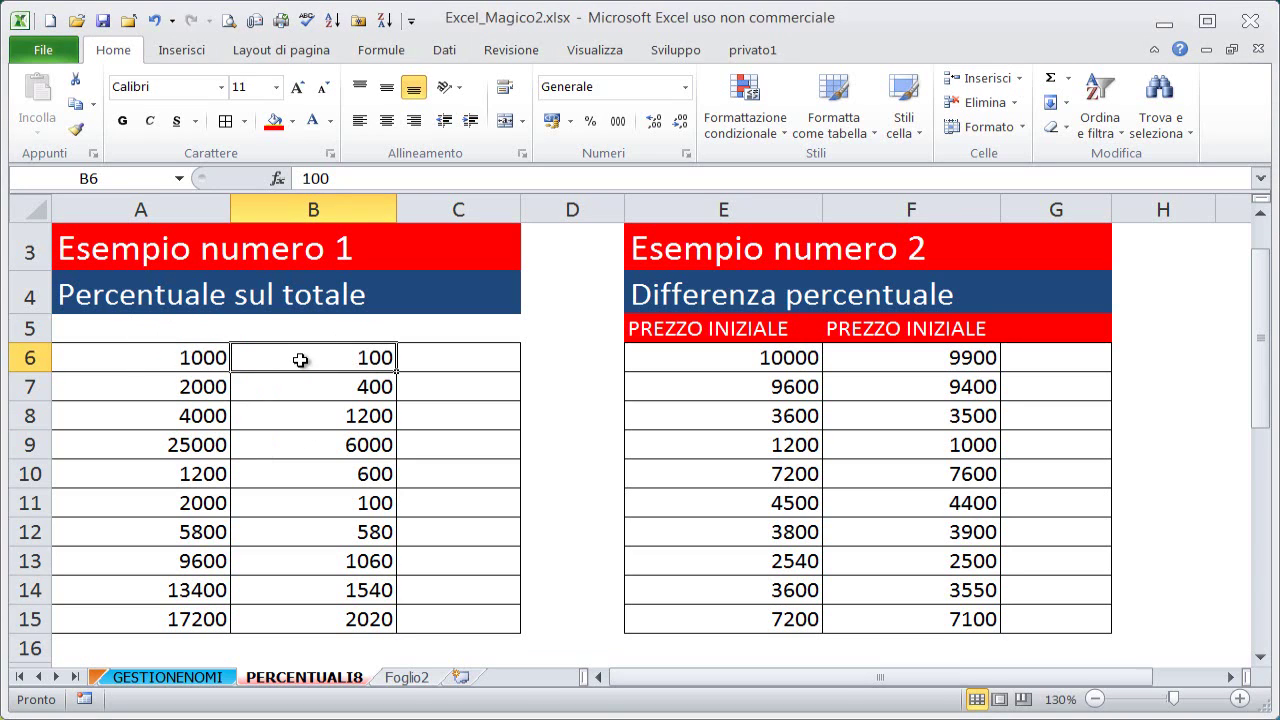
Enter =B6/A6 in C6 and fill it down through C15, giving ratios 0,05 to 0,5.
drag(314, 357, 186, 361)
click(440, 358)
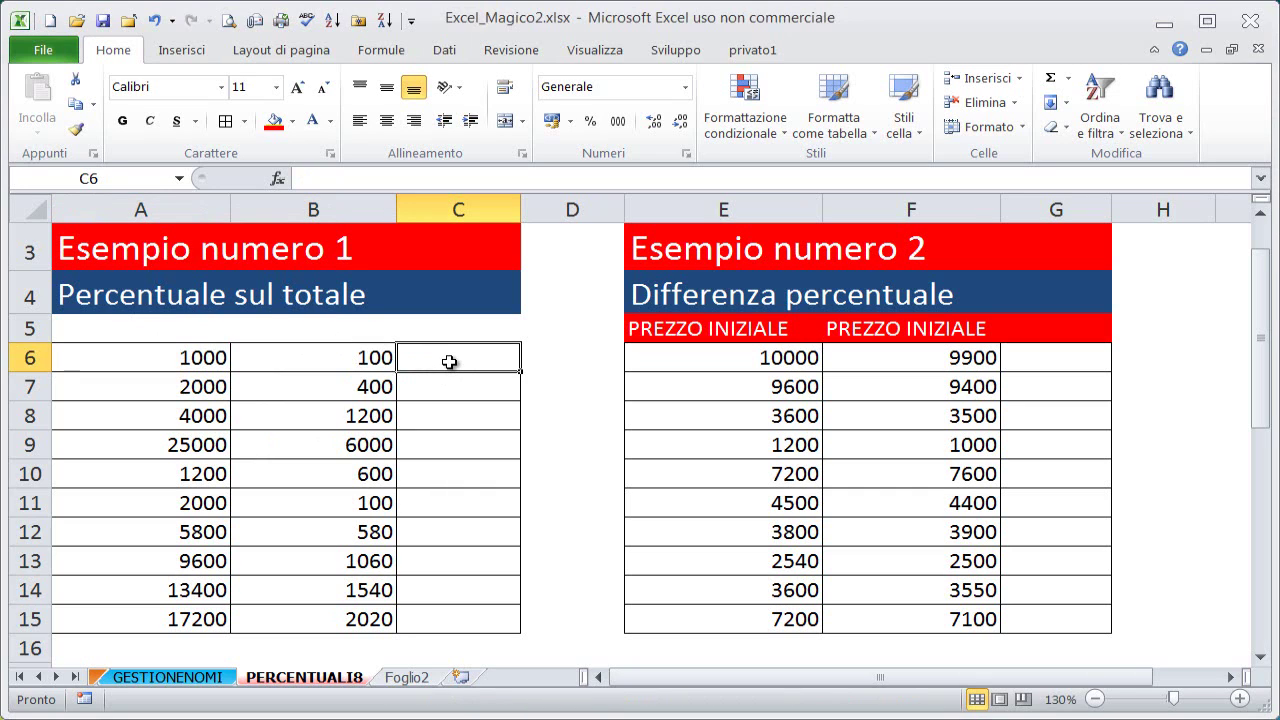
text(=)
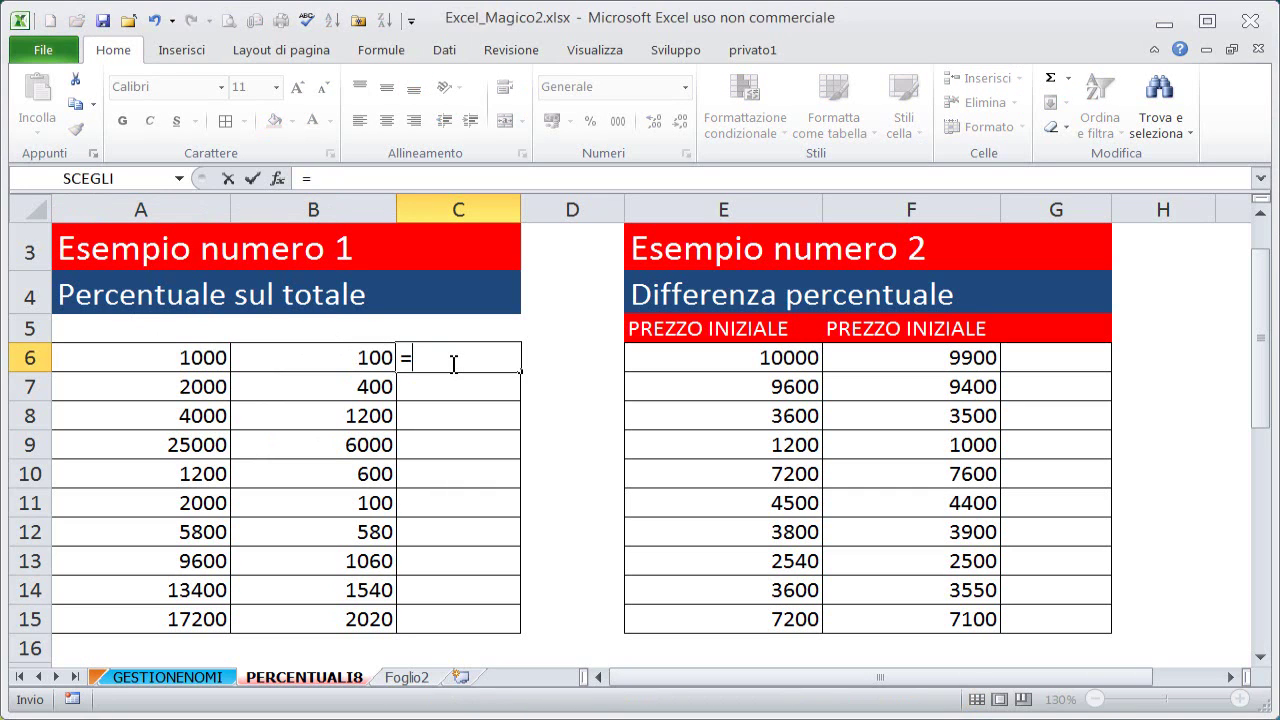
click(348, 360)
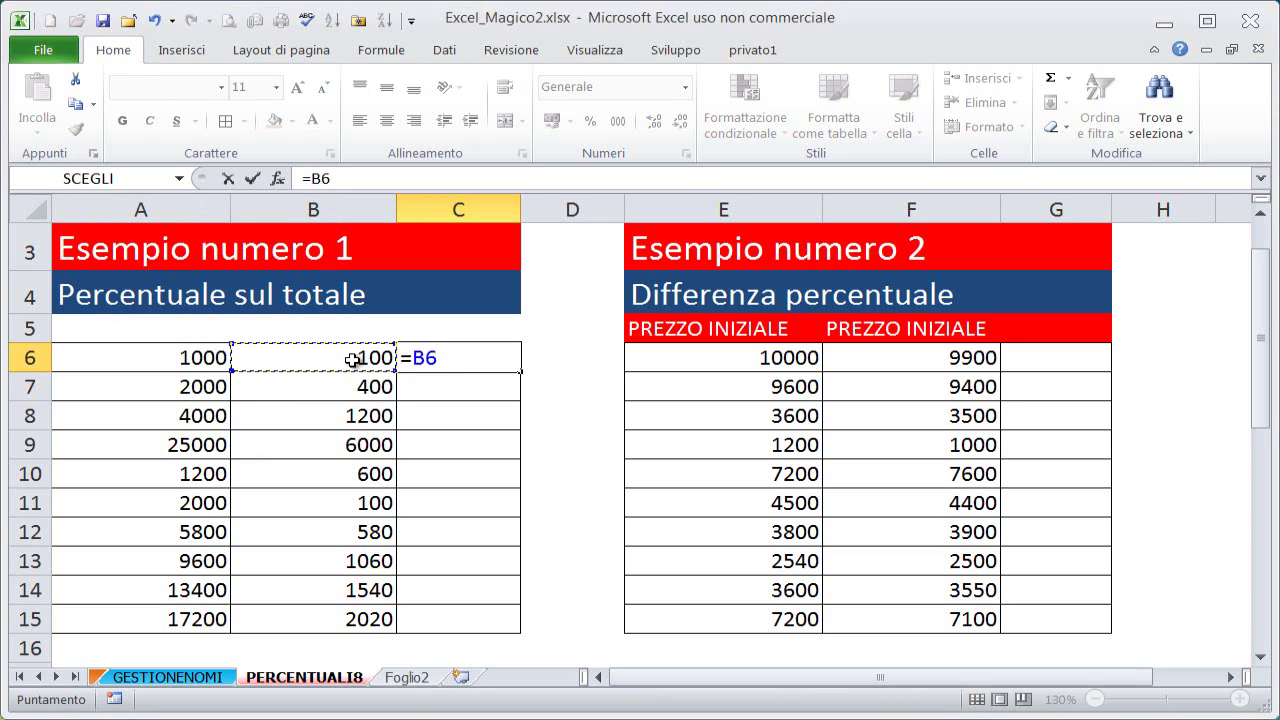
text(/)
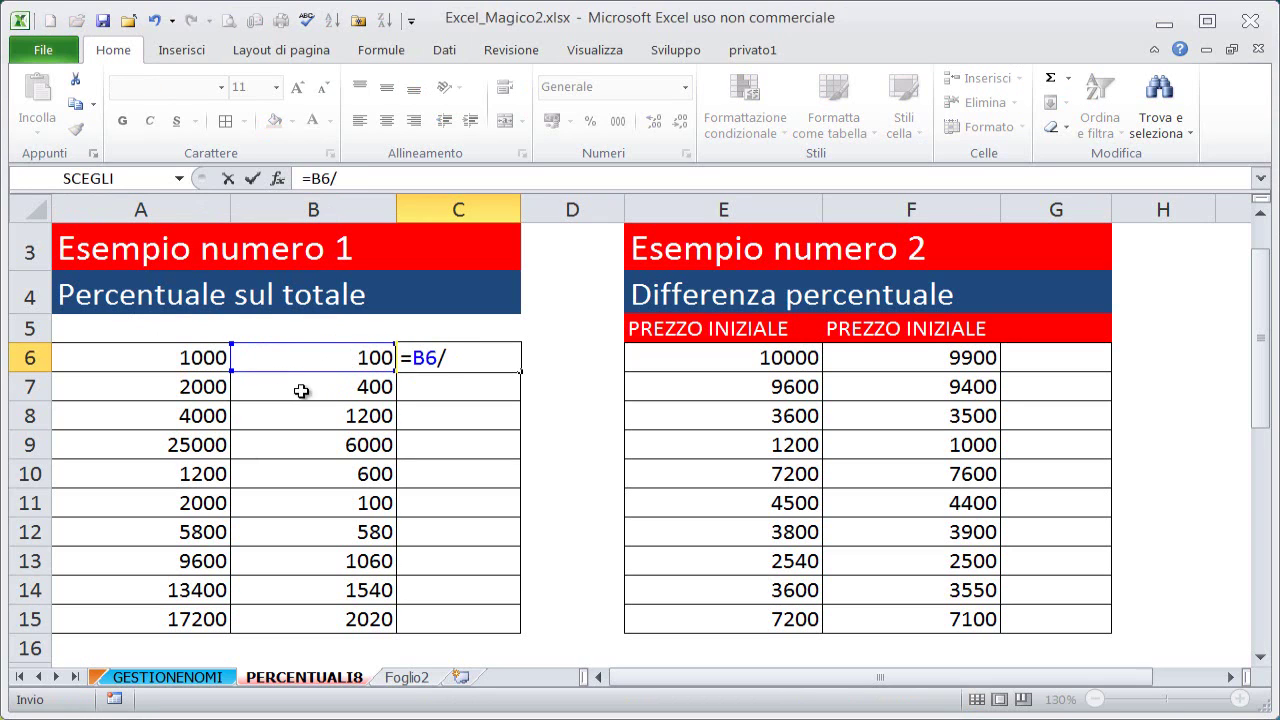
click(180, 360)
key(ctrl+Return)
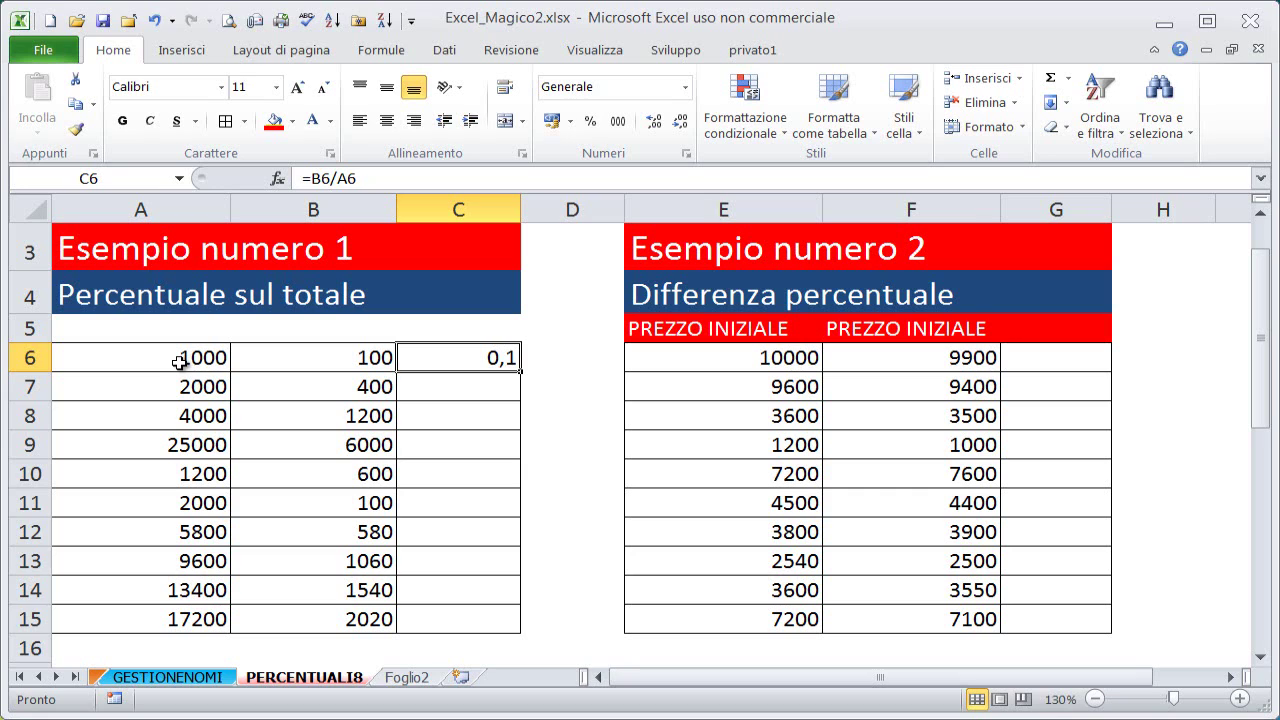
double_click(520, 371)
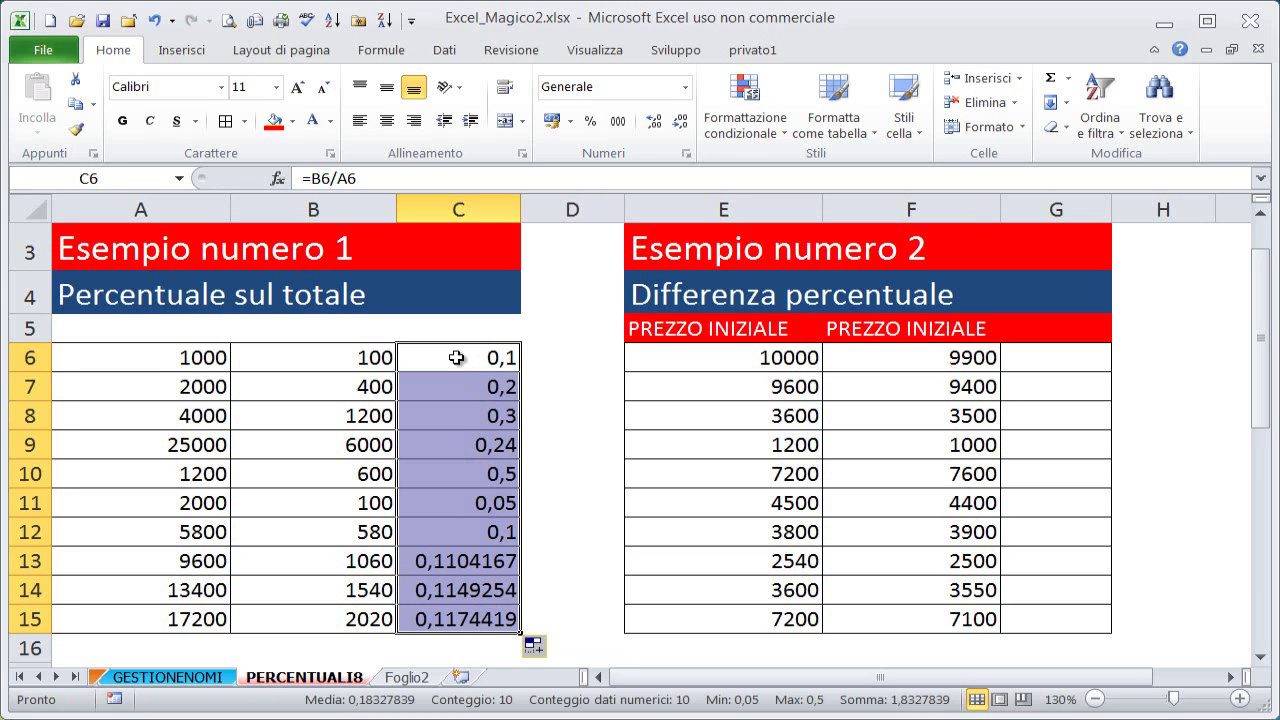
drag(456, 358, 452, 618)
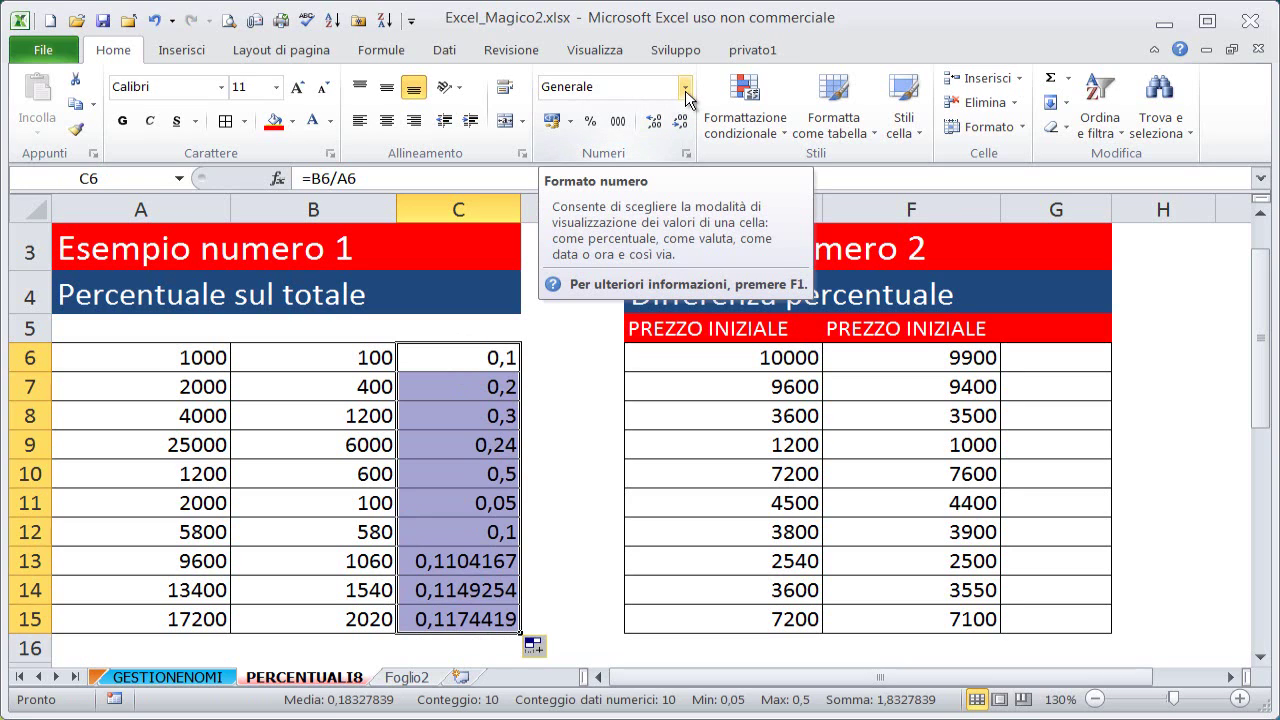
Format C6:C15 as percentages with 1 decimal place, showing 5,0% to 50,0%.
click(686, 90)
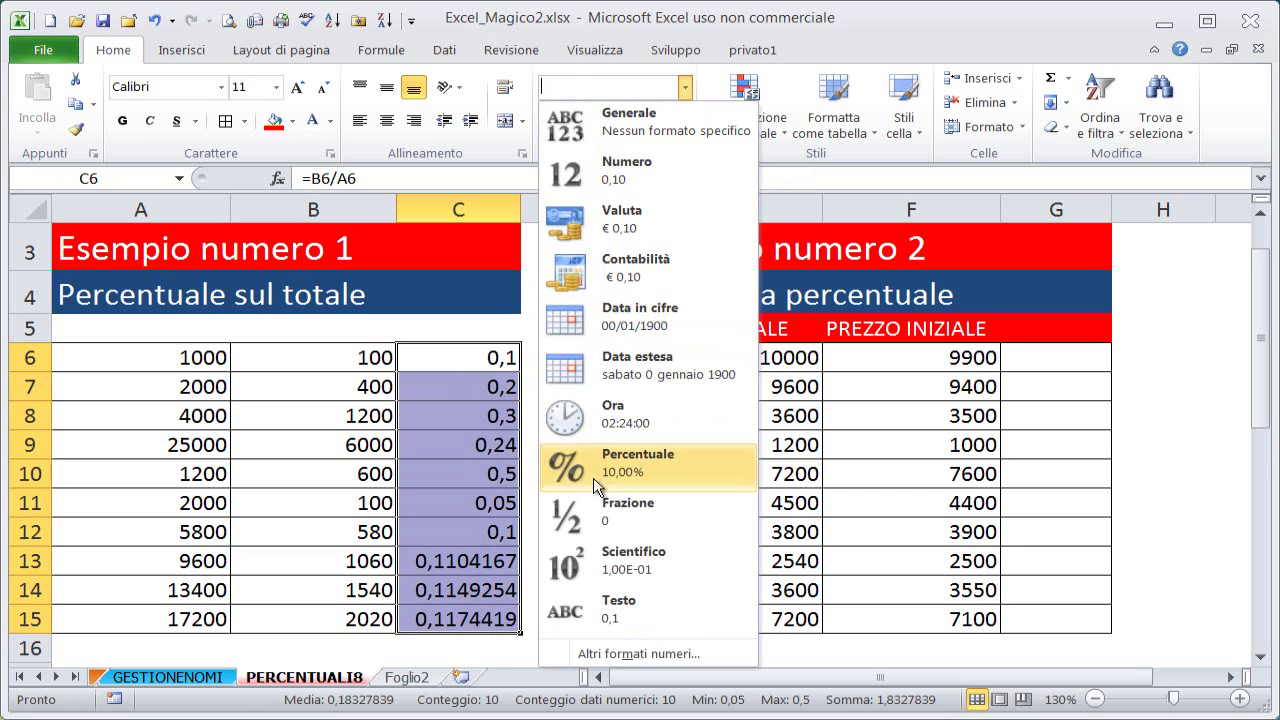
click(462, 433)
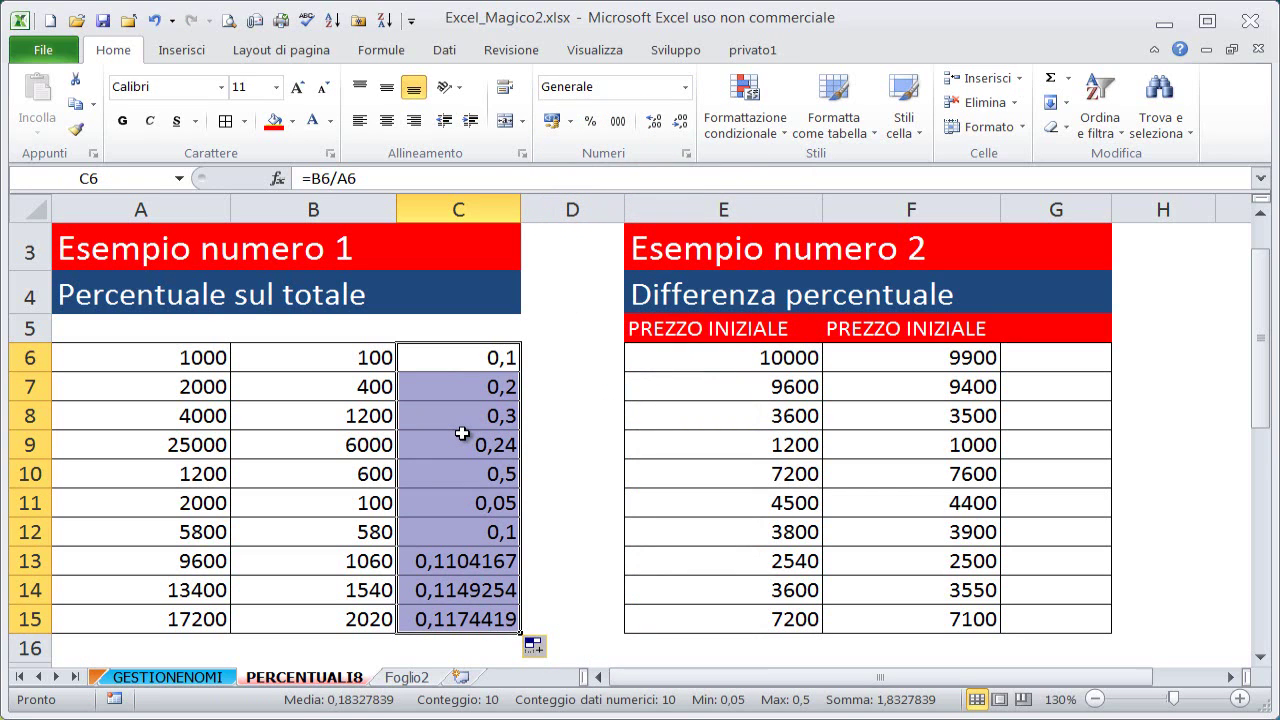
key(ctrl+shift+5)
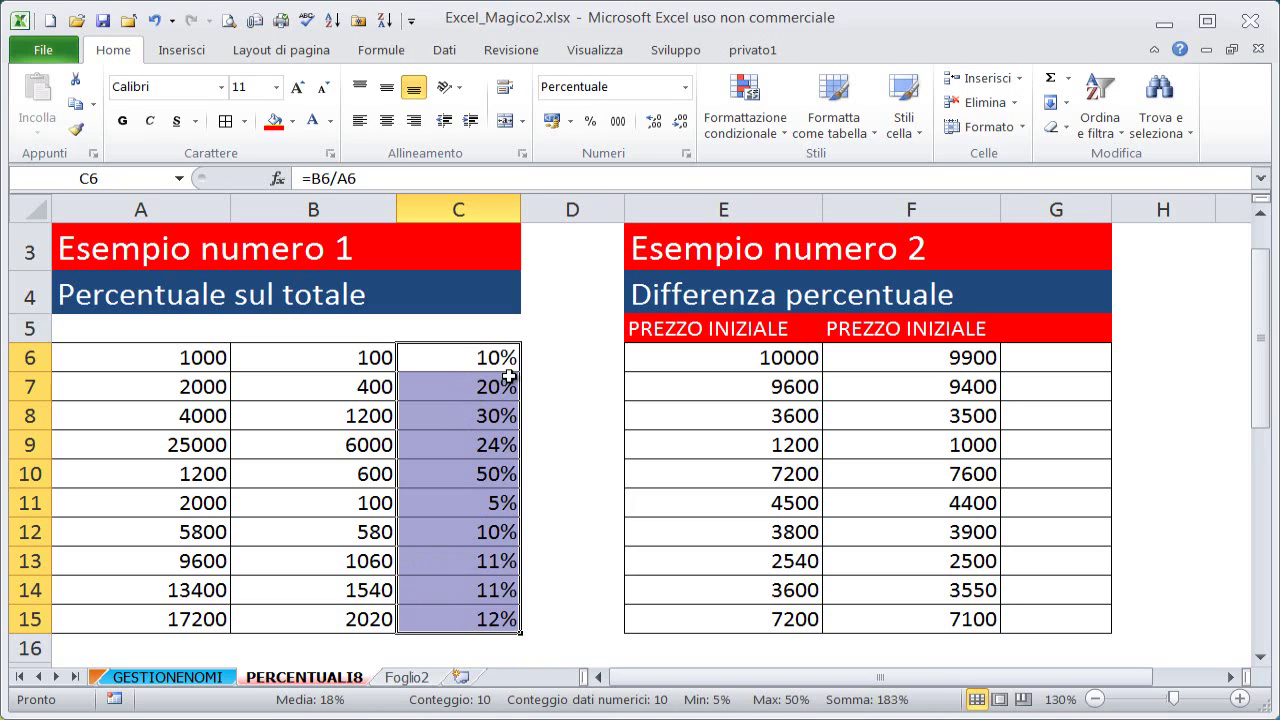
click(655, 124)
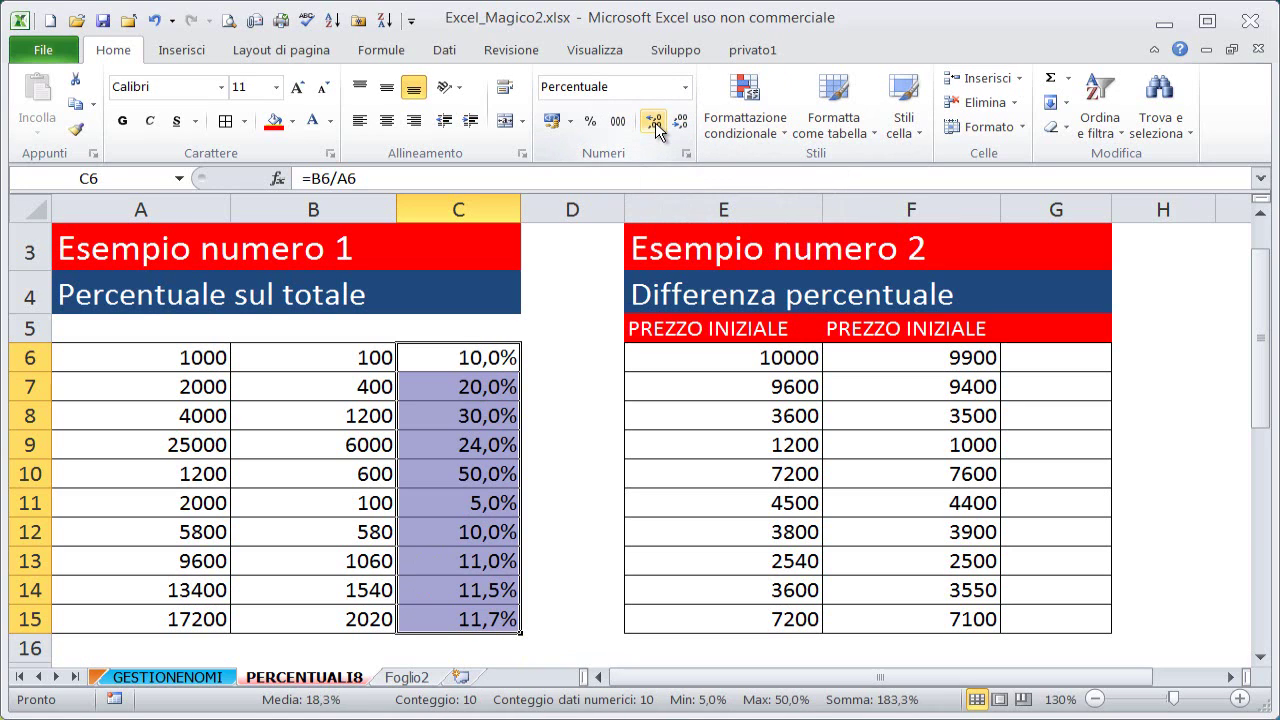
click(680, 122)
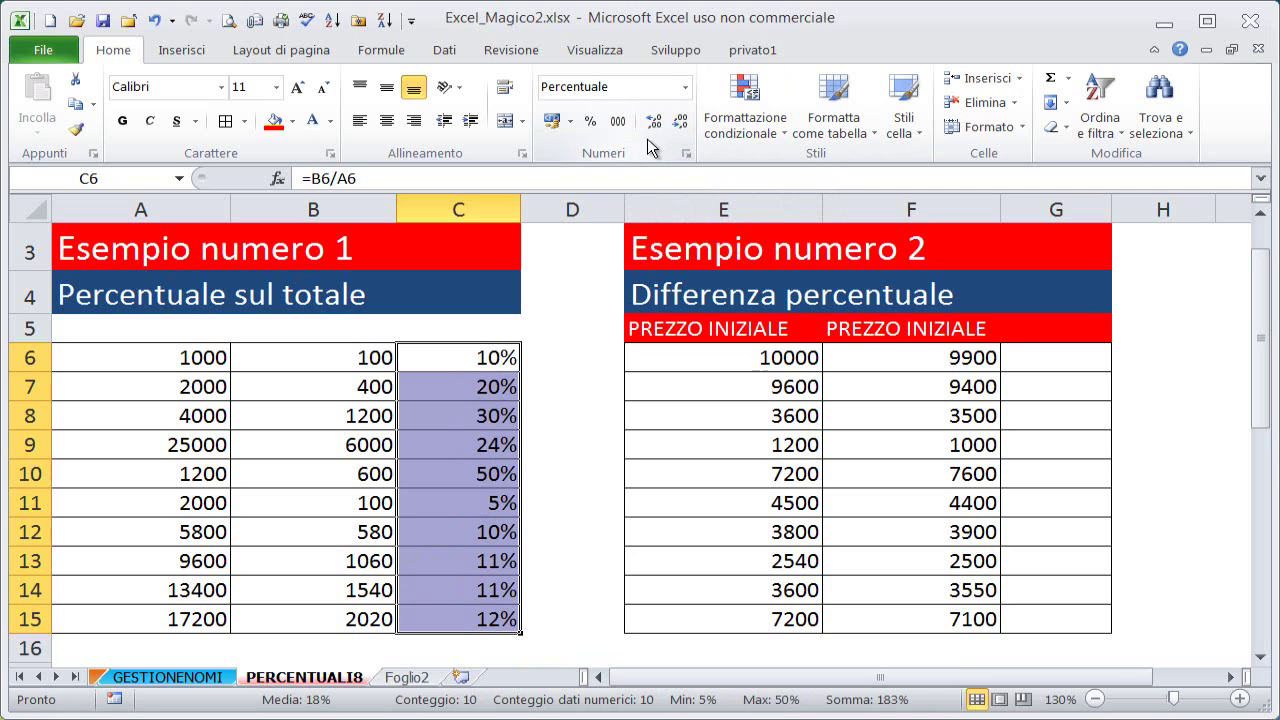
click(686, 152)
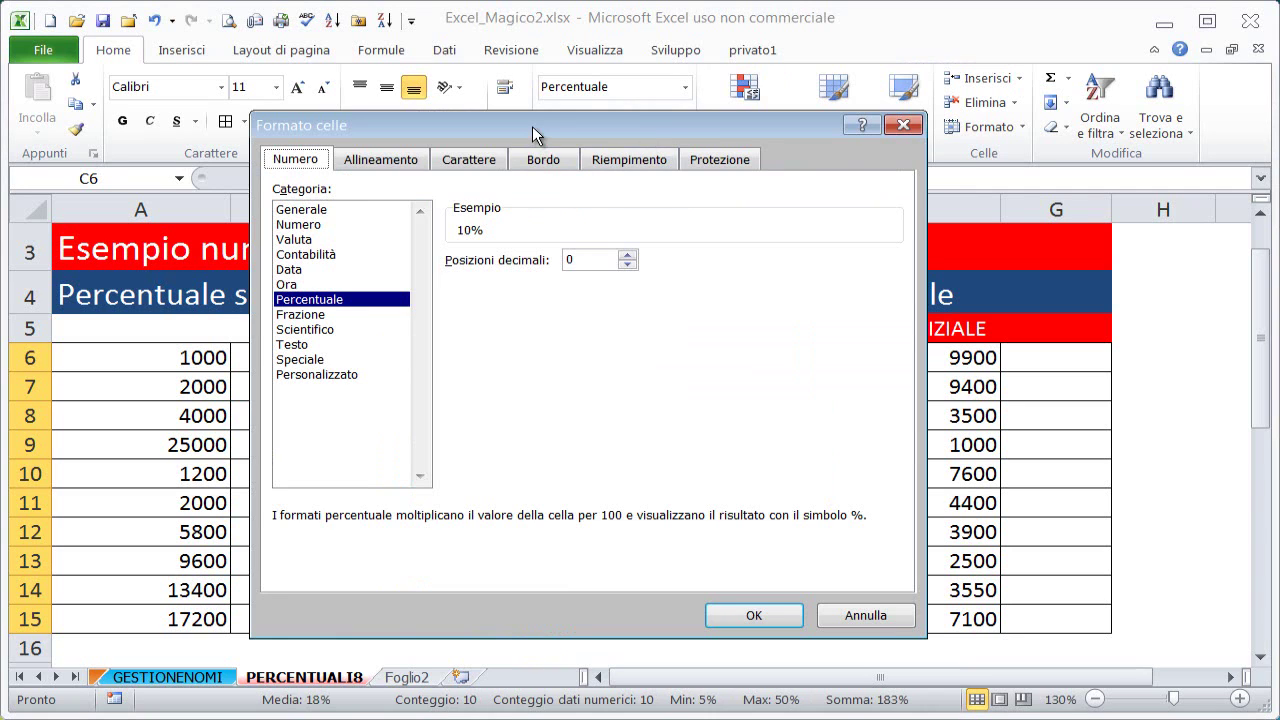
drag(534, 127, 572, 141)
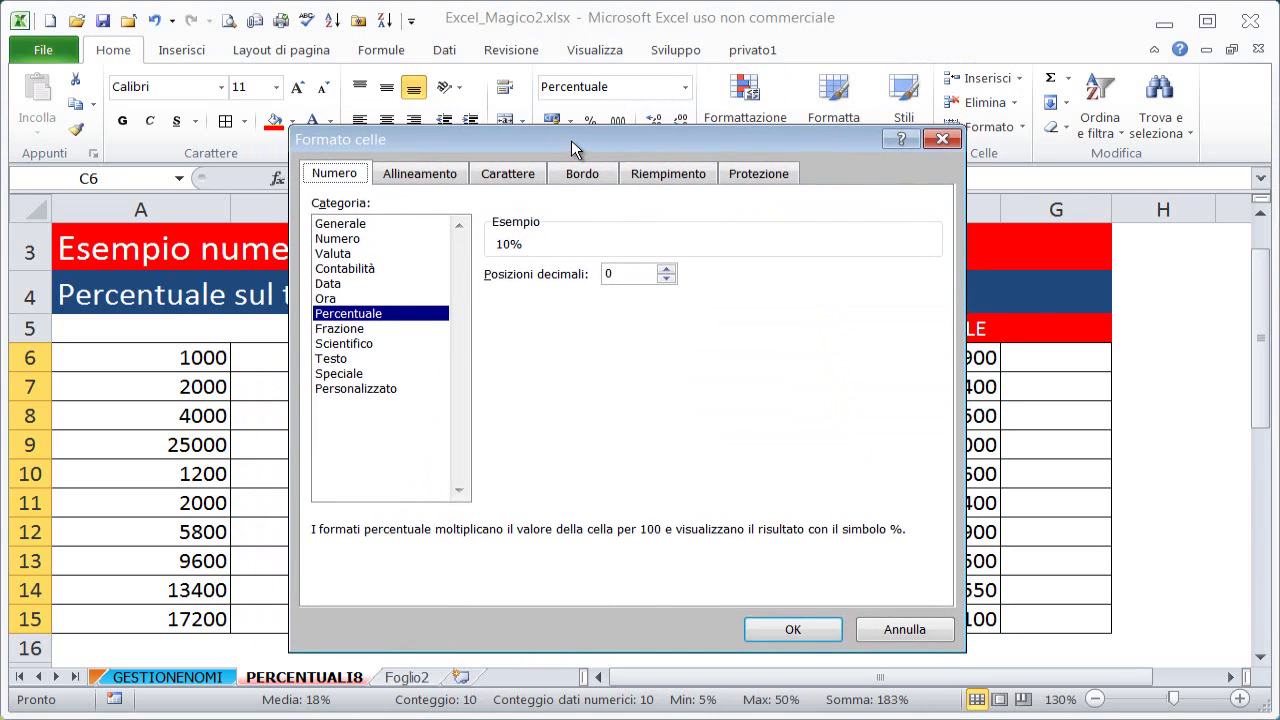
click(666, 272)
click(666, 271)
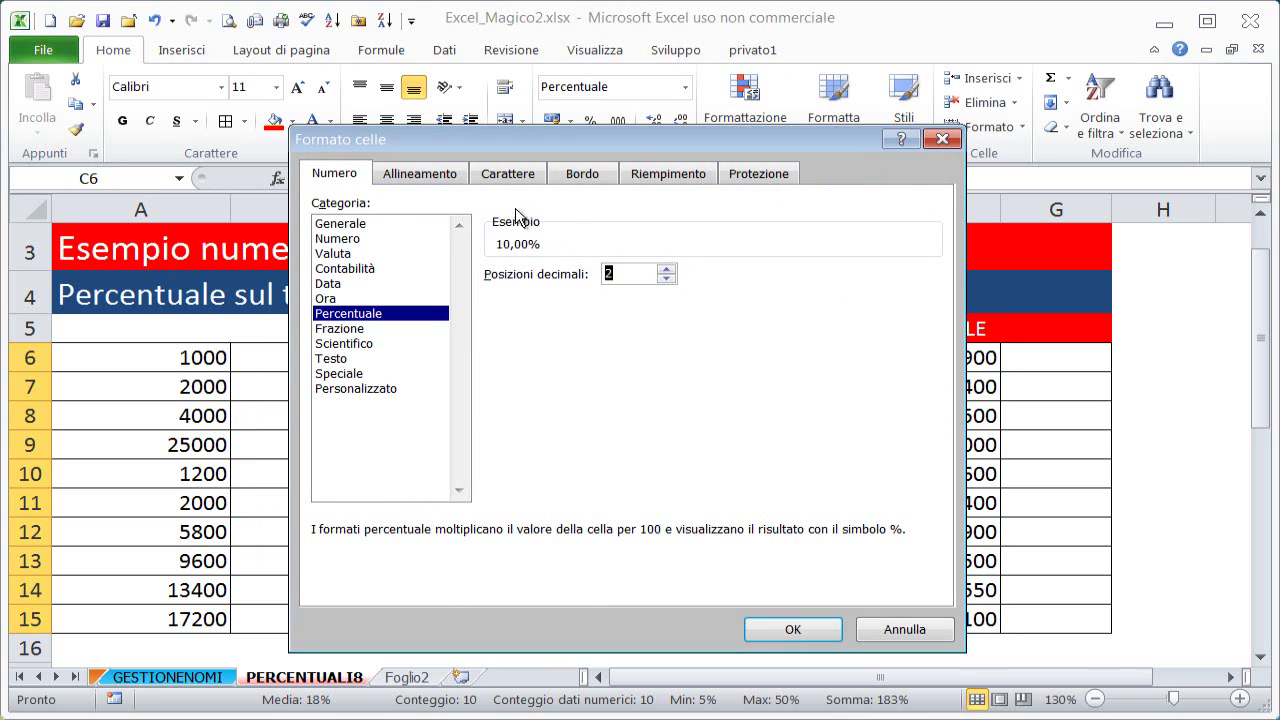
click(666, 278)
click(820, 630)
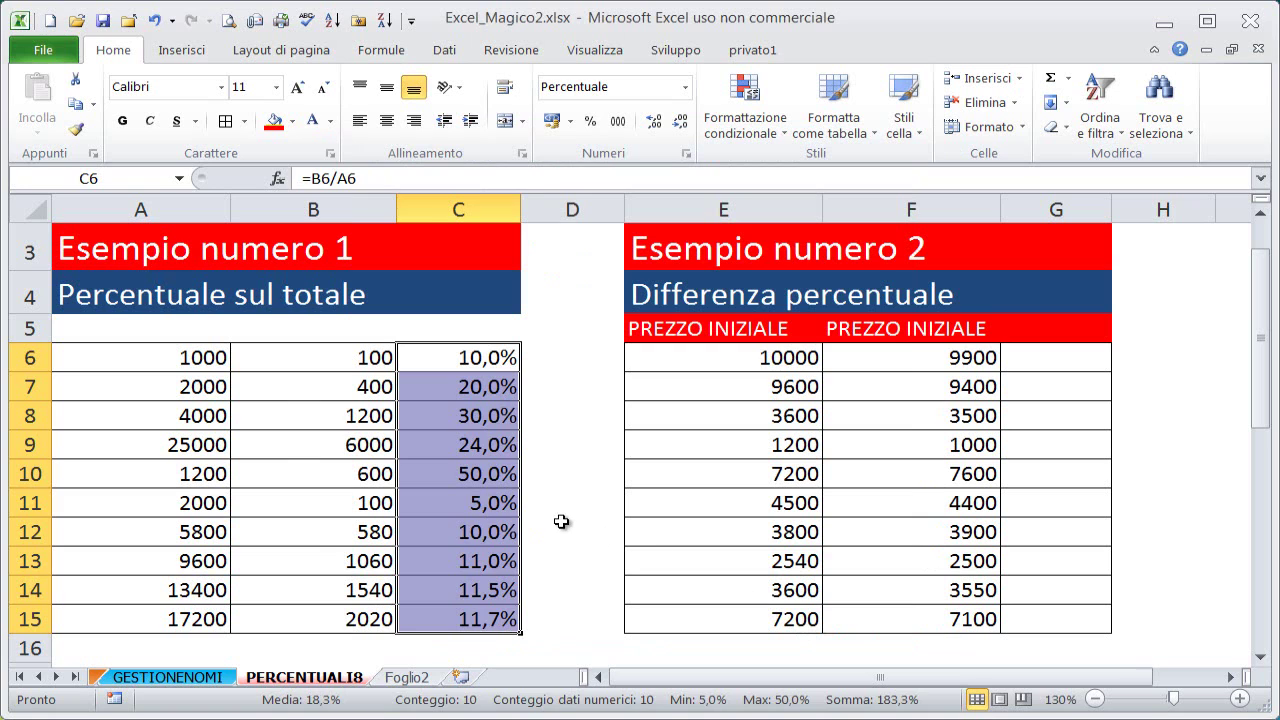
Review the first example's data, then the Esempio numero 2 title, subtitle and initial price 10000.
click(563, 521)
click(155, 350)
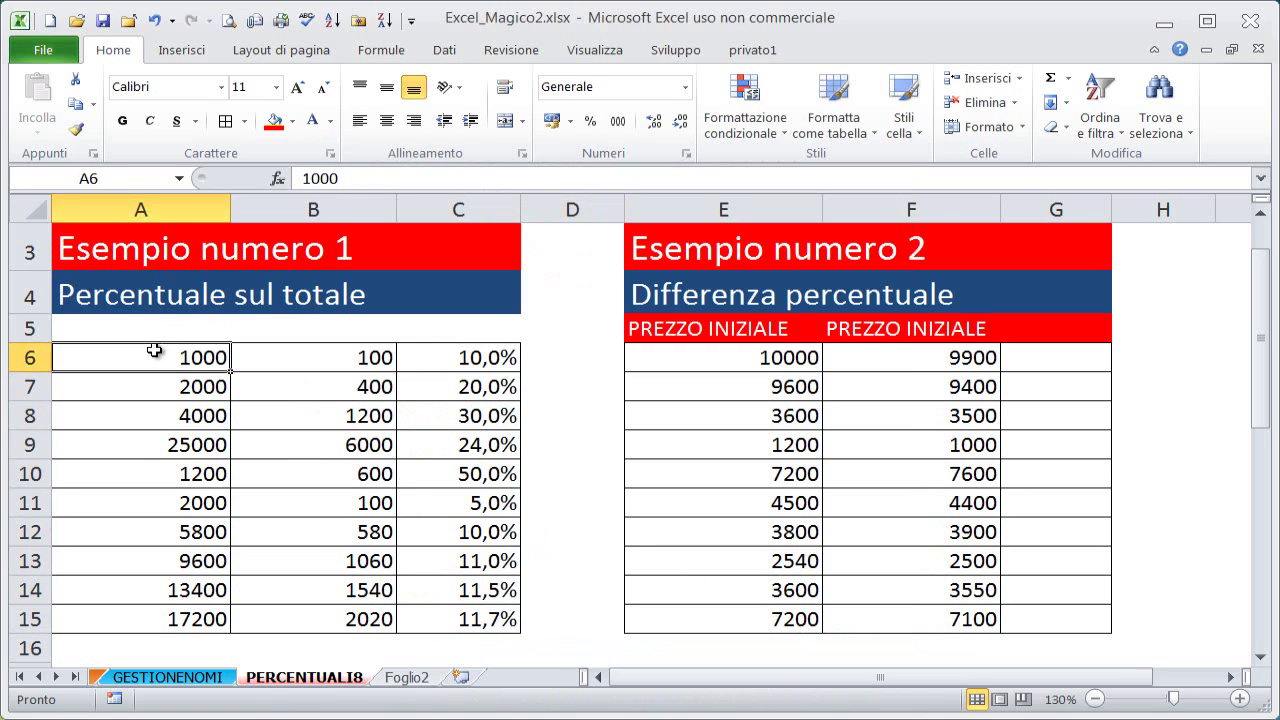
drag(155, 350, 494, 612)
click(1043, 363)
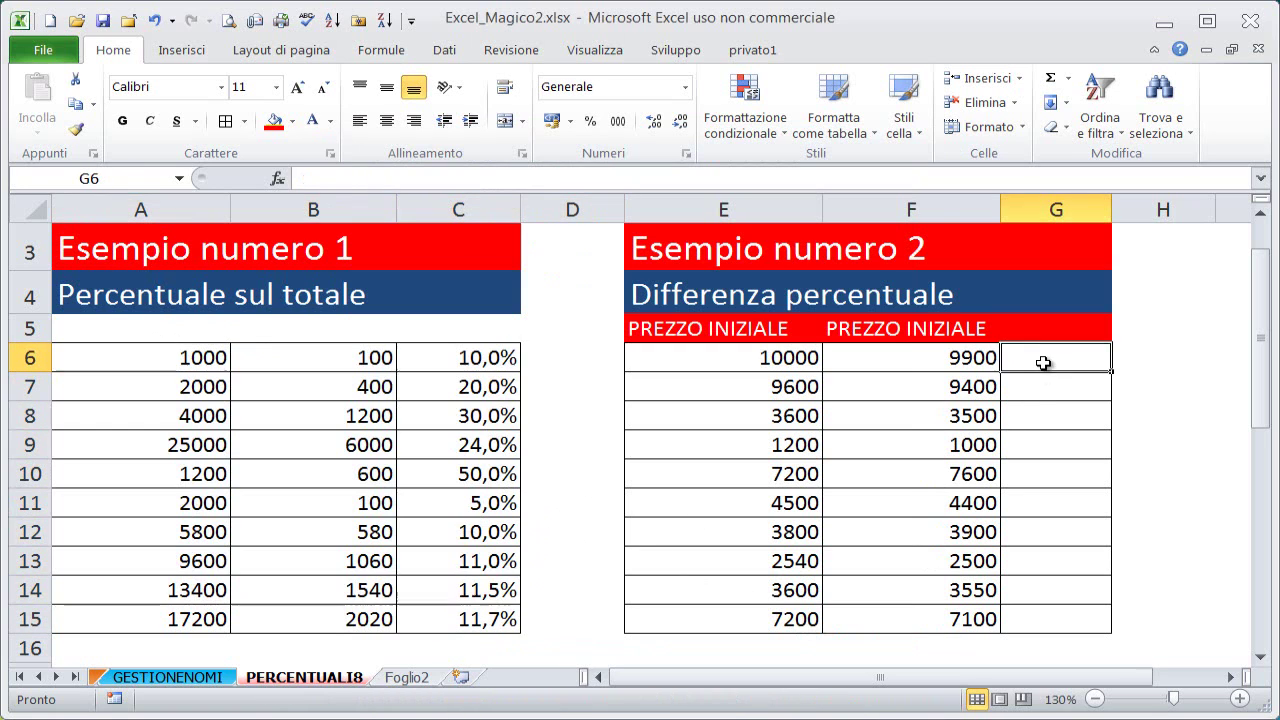
drag(675, 250, 943, 258)
drag(633, 294, 984, 293)
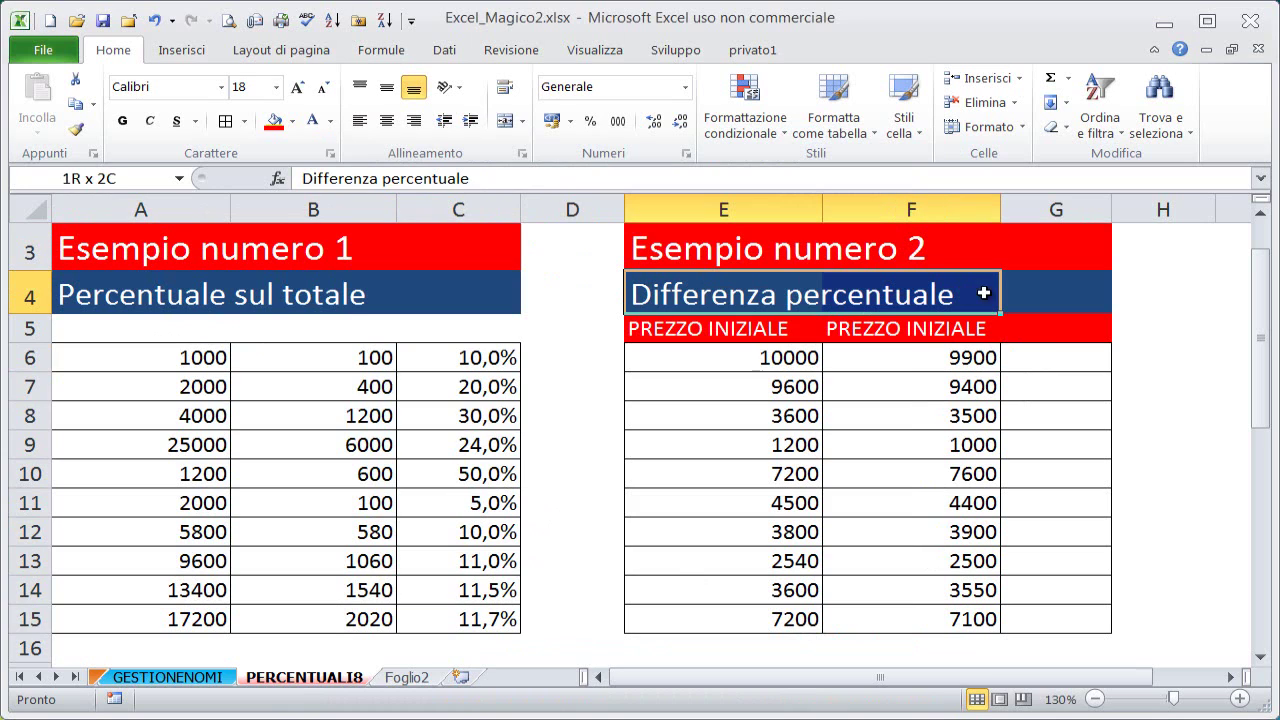
click(748, 358)
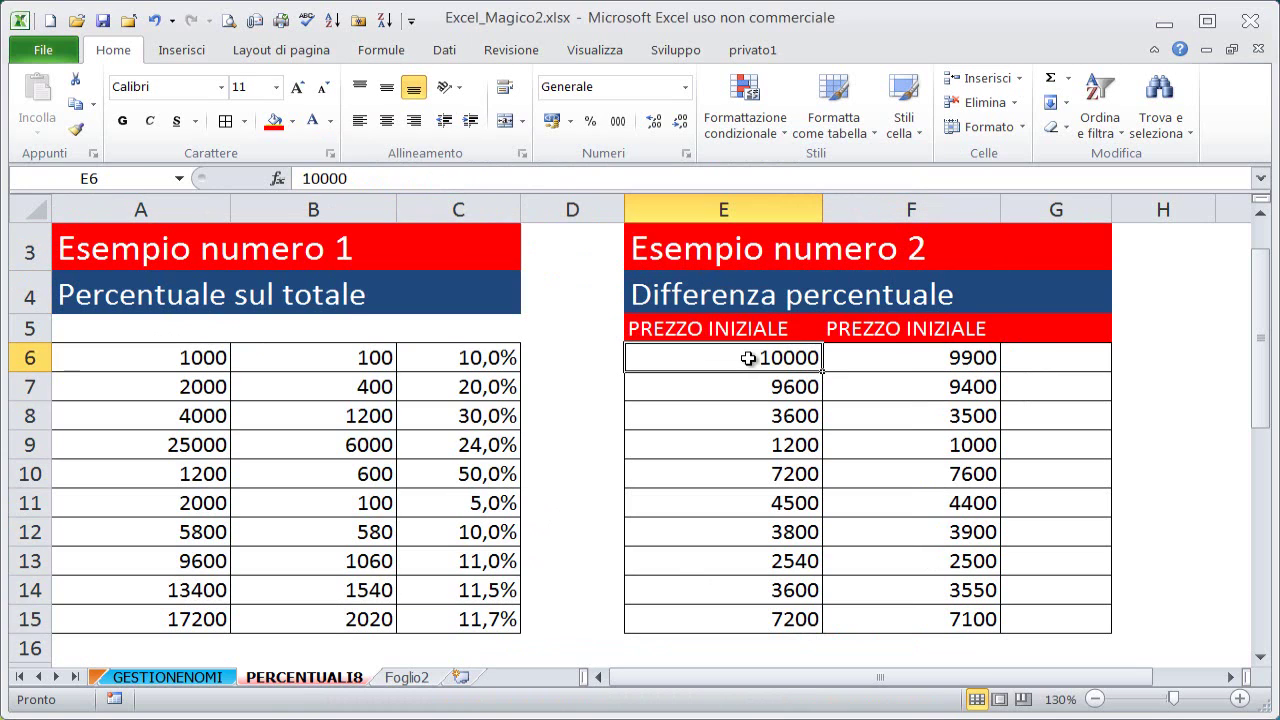
Change the F5 header from PREZZO INIZIALE to PREZZO FINALE.
click(935, 334)
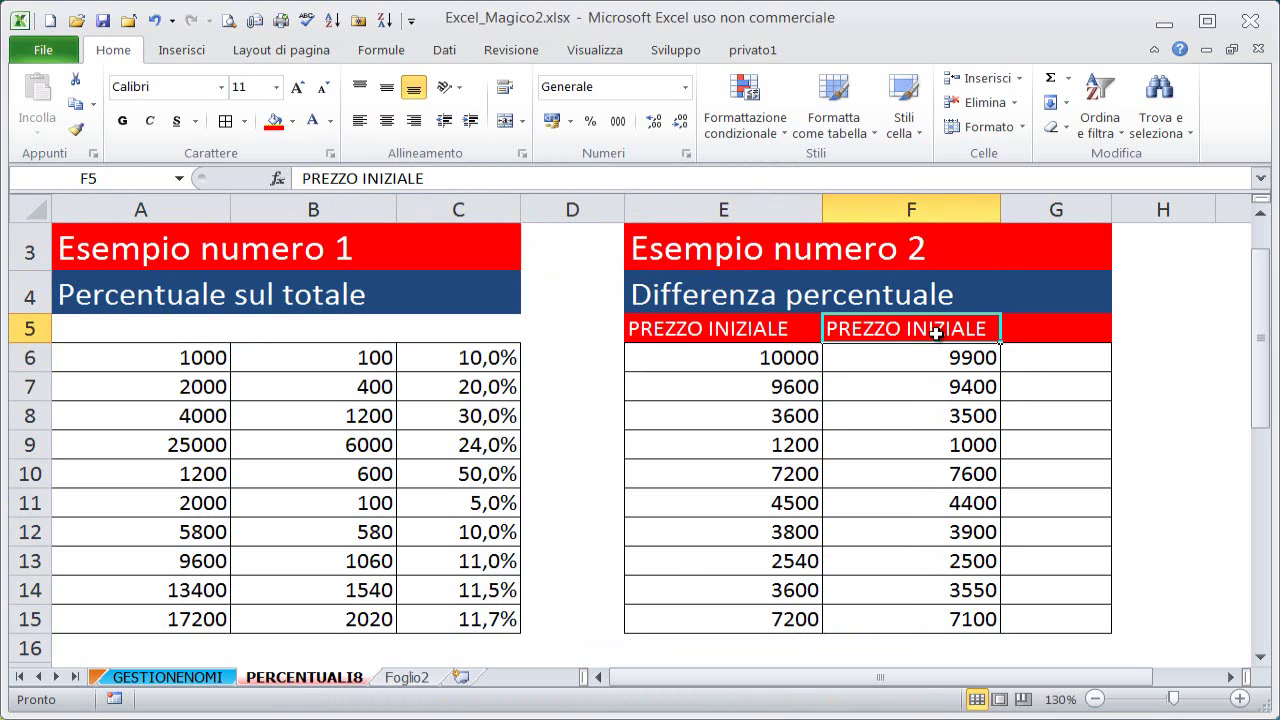
double_click(935, 334)
drag(988, 330, 914, 332)
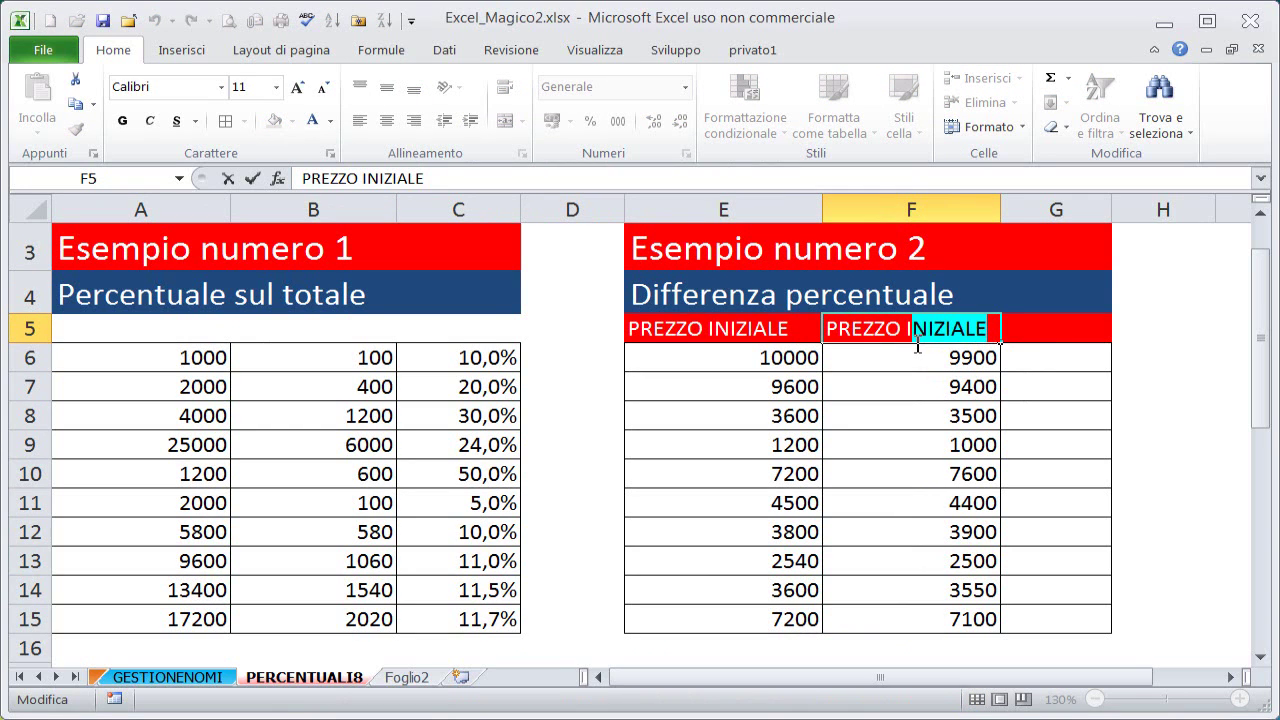
key(BackSpace)
text(FI)
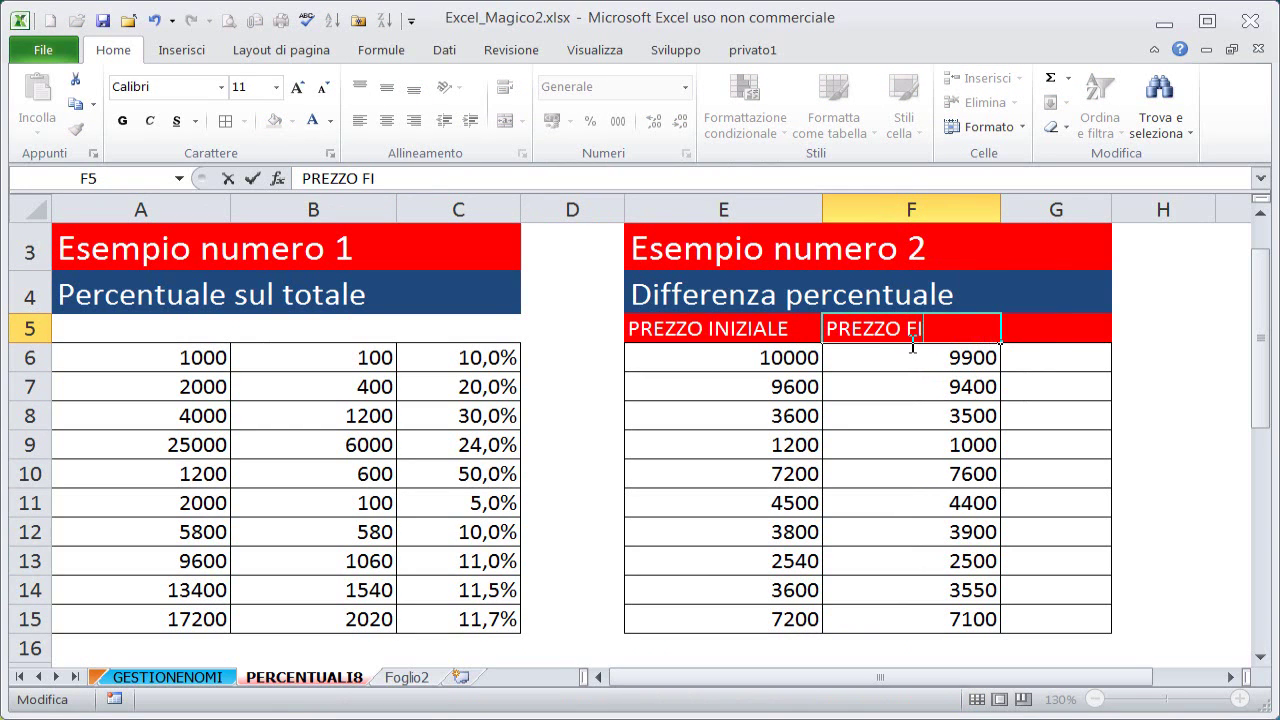
text(NALE)
key(Return)
click(860, 474)
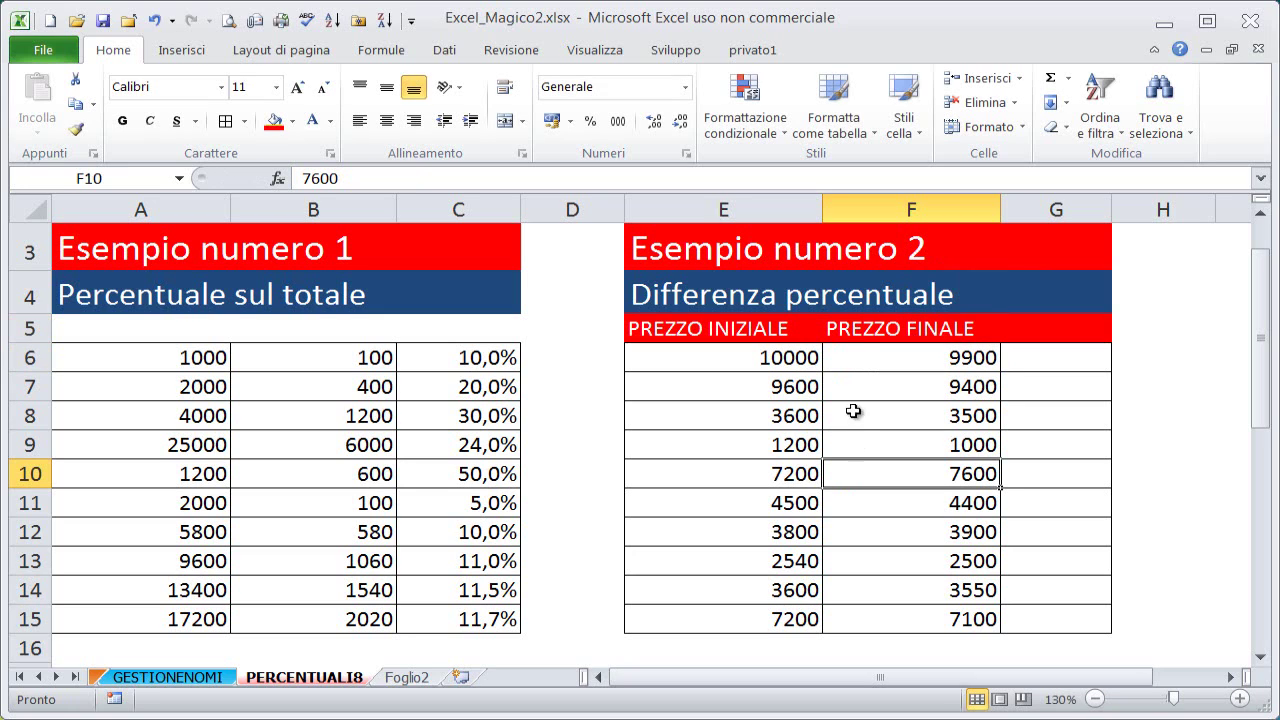
click(785, 363)
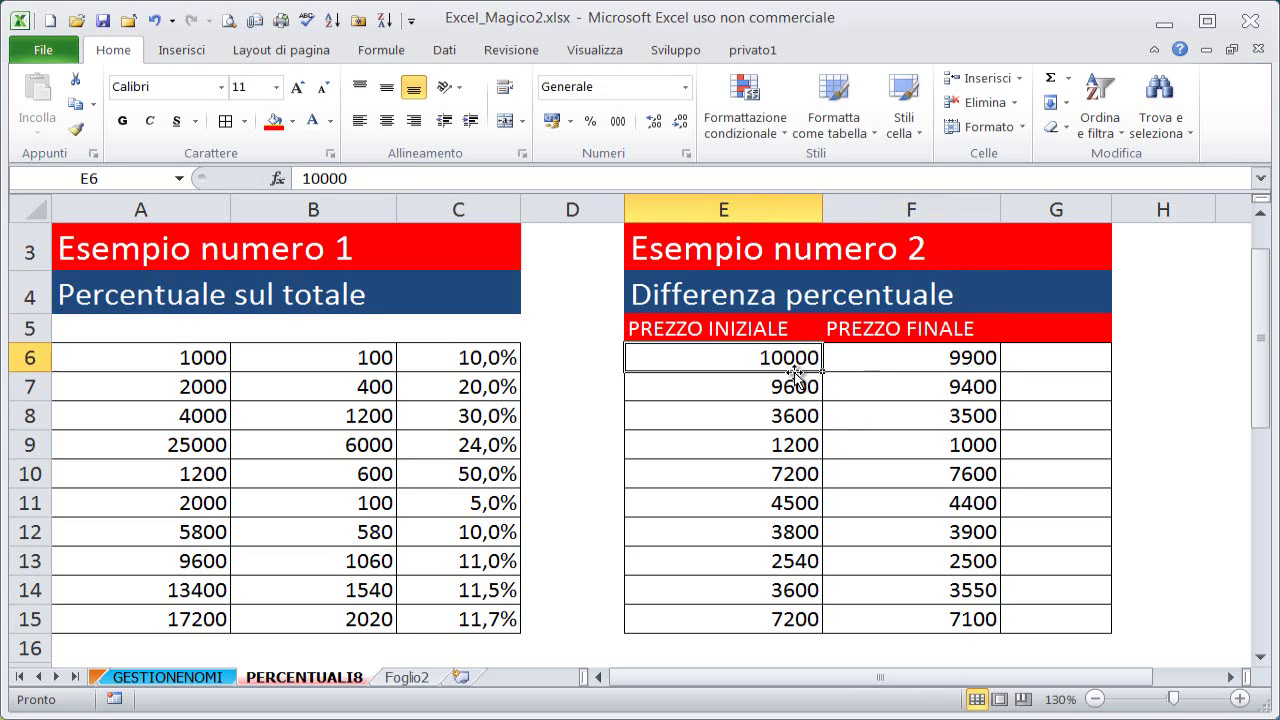
click(903, 363)
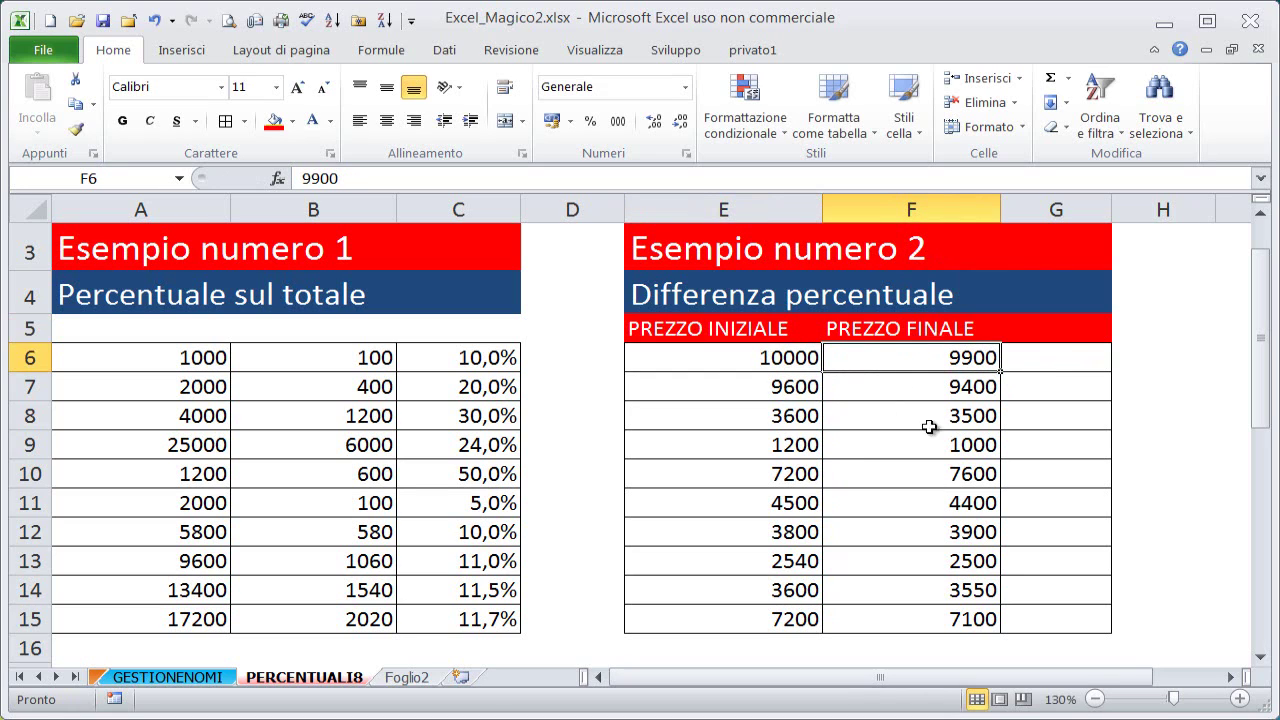
drag(783, 360, 778, 596)
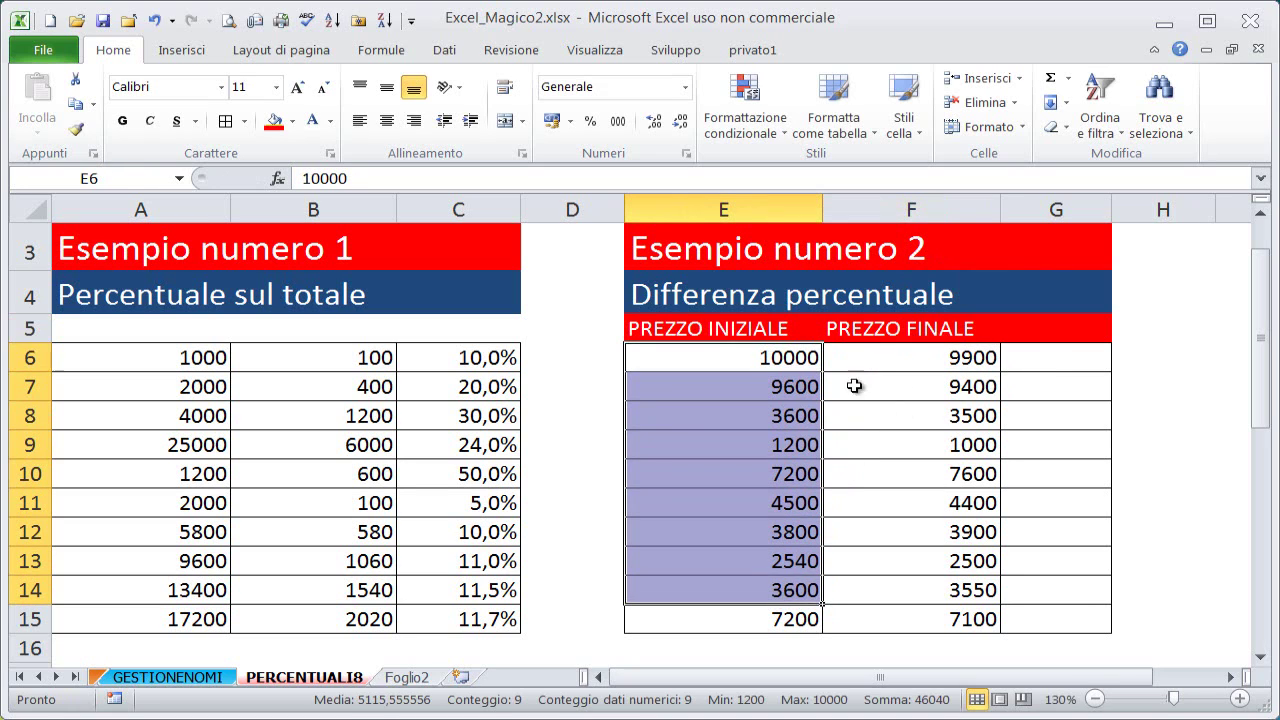
drag(888, 361, 898, 503)
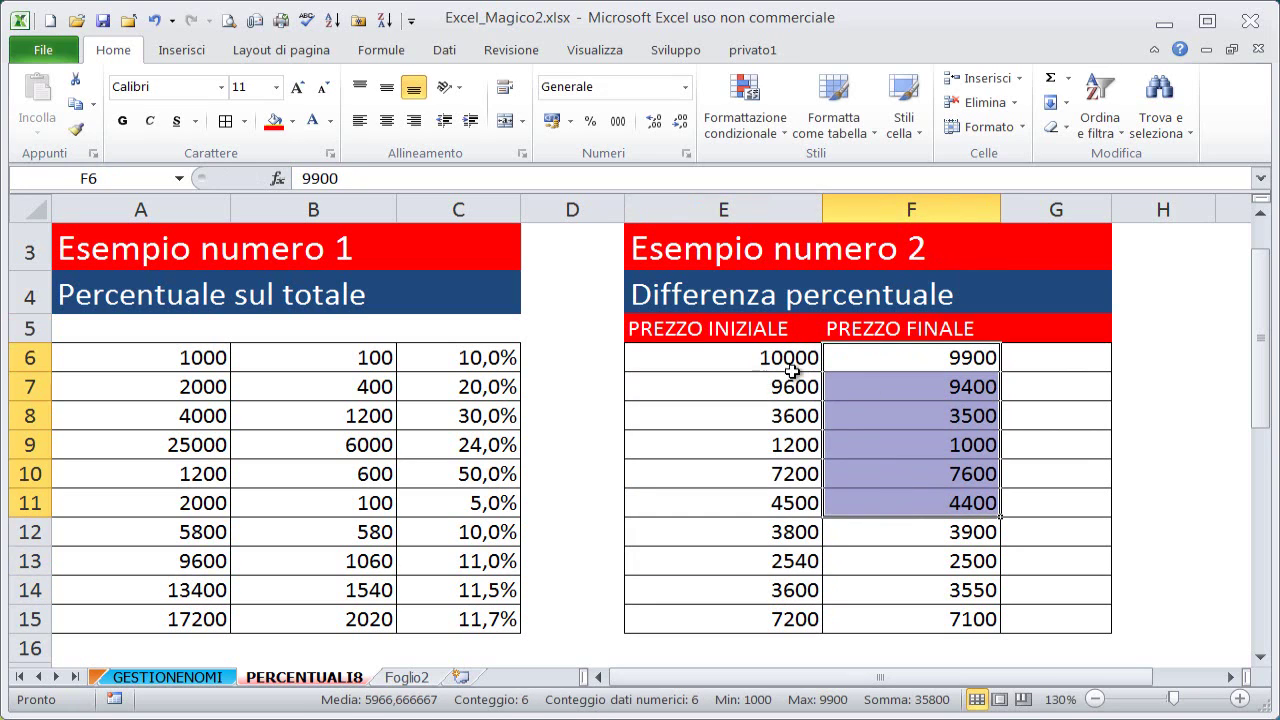
click(772, 358)
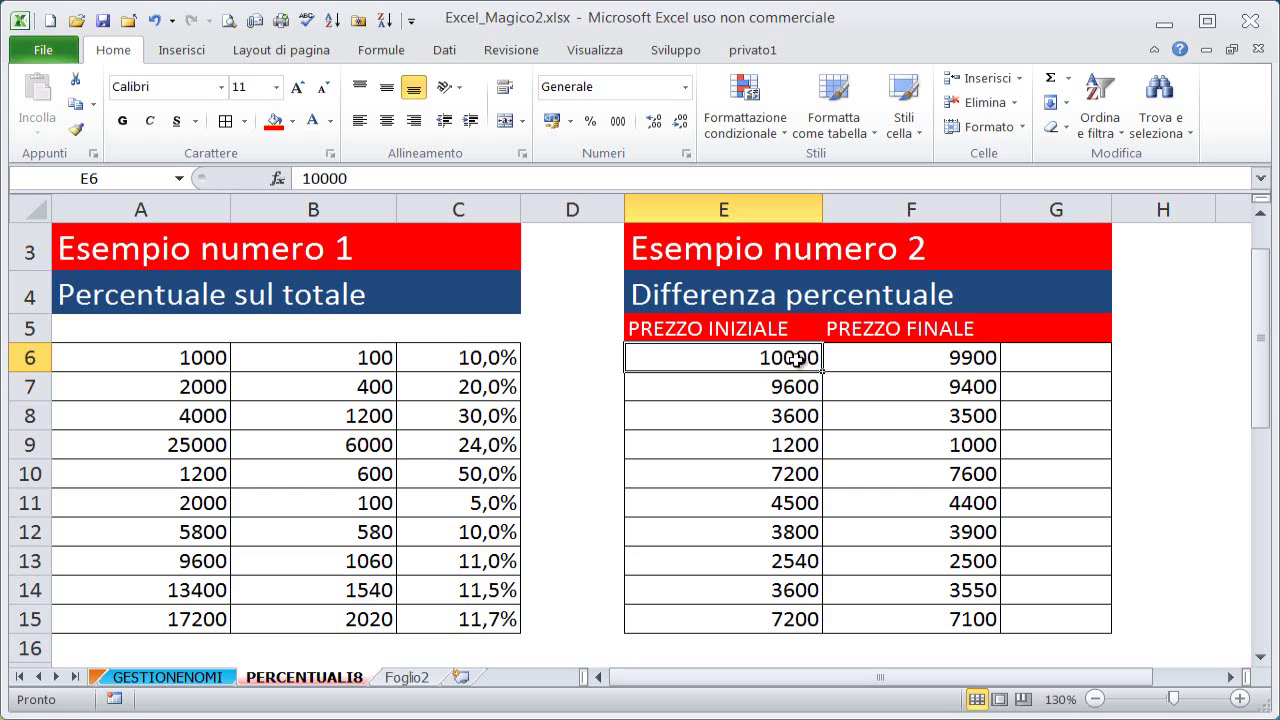
click(943, 365)
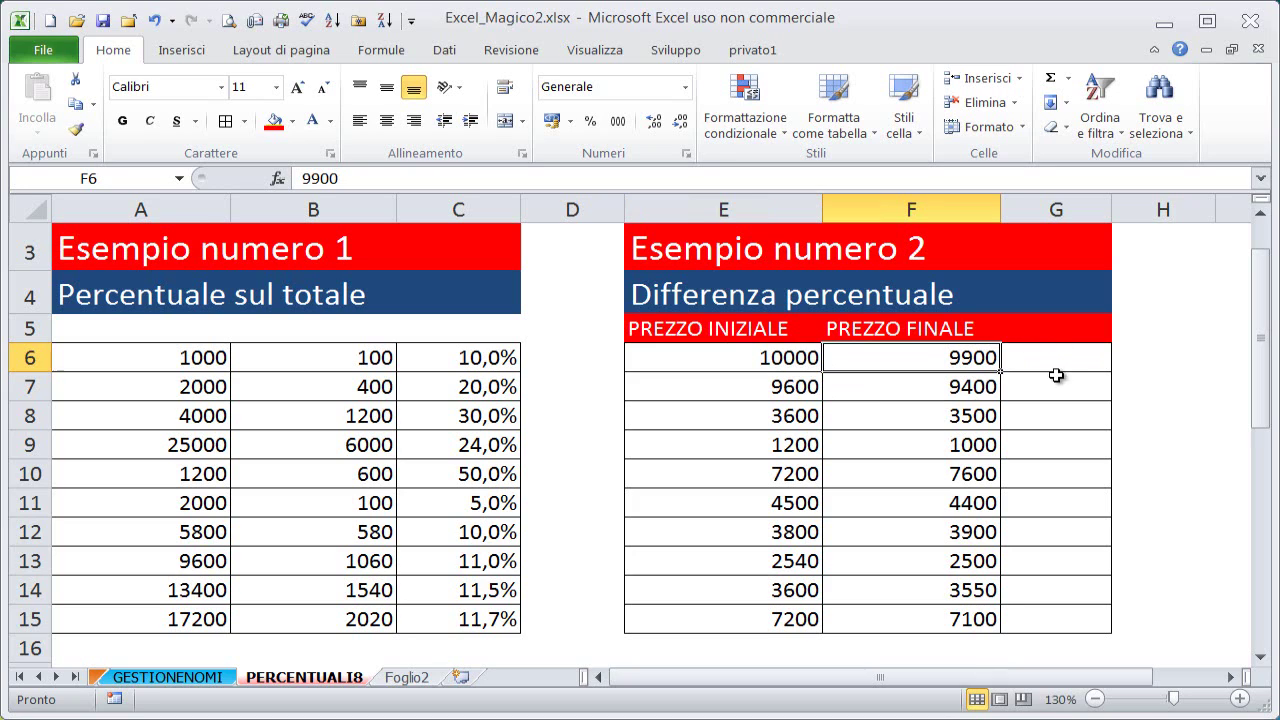
click(1047, 361)
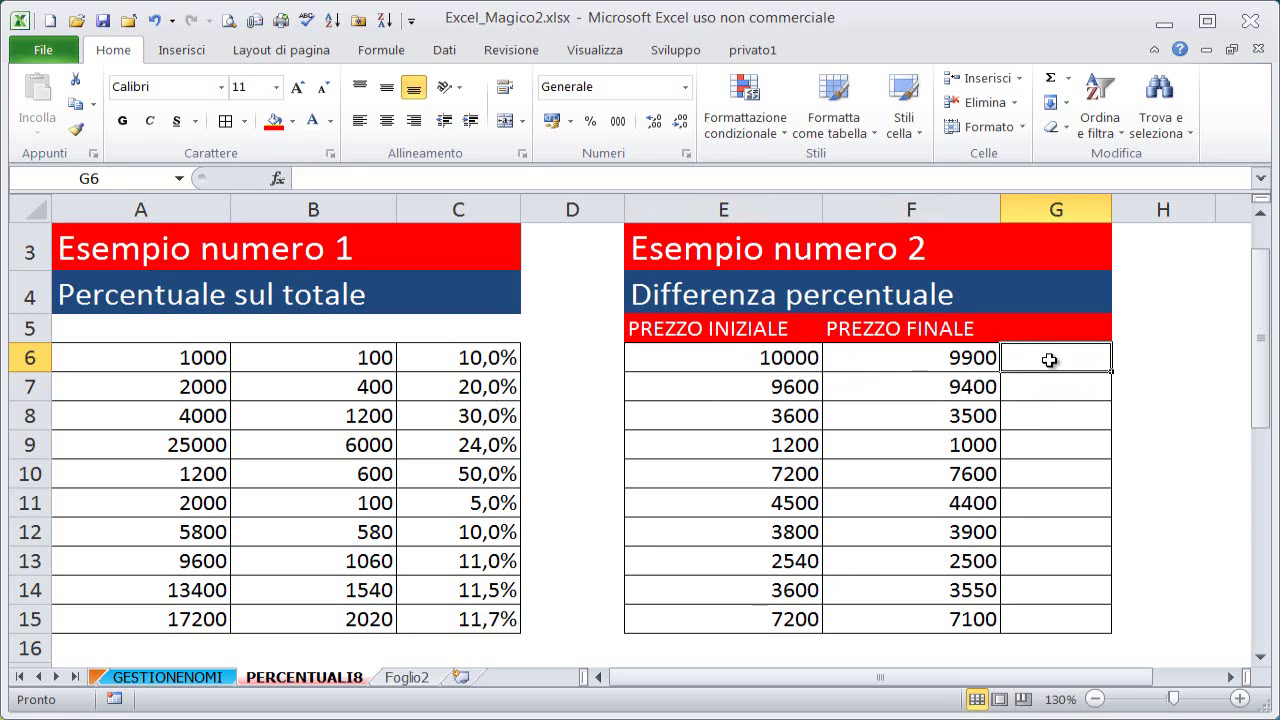
Build the formula =E6-F6/E6 in G6, previewing the E6-F6 part with F9.
text(=)
click(801, 355)
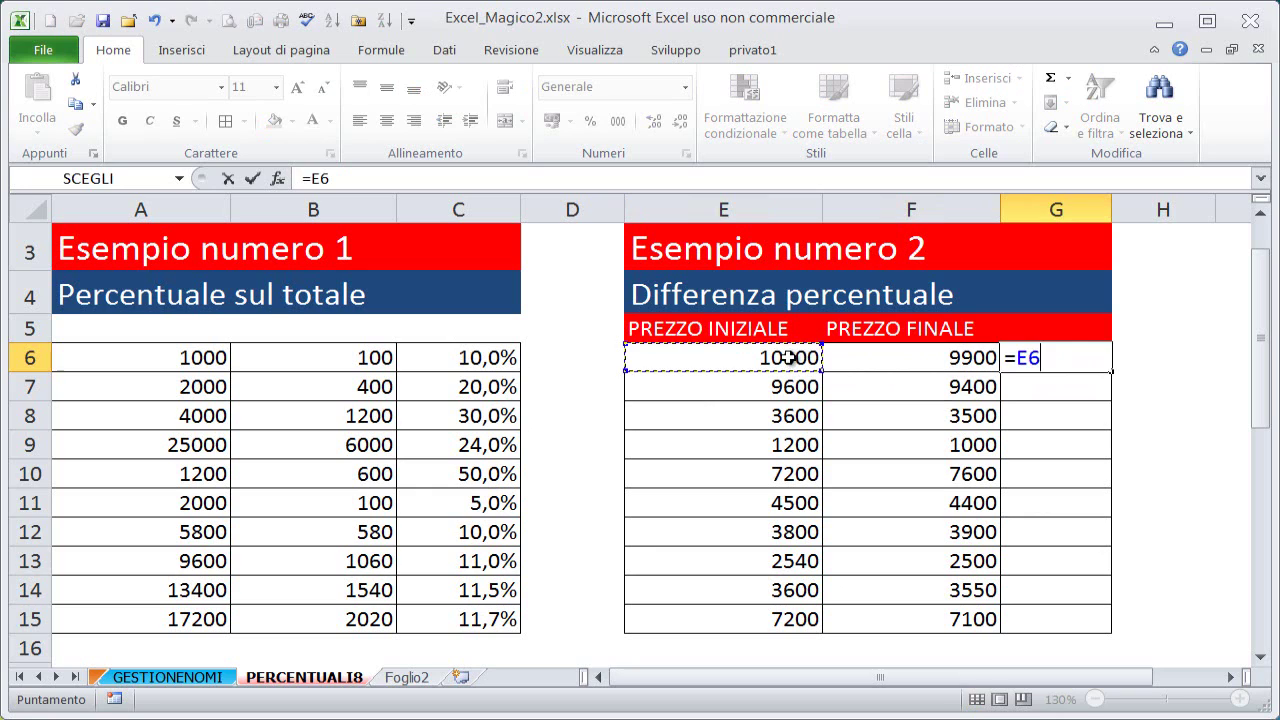
text(-)
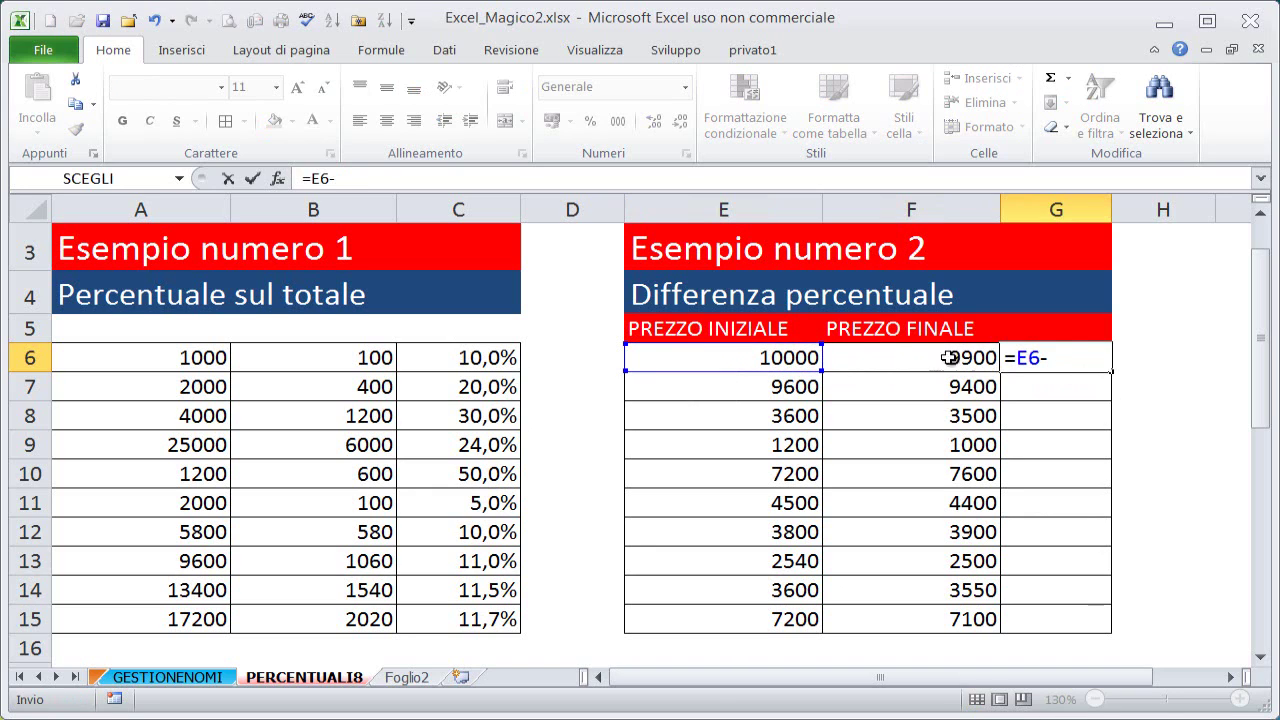
click(935, 357)
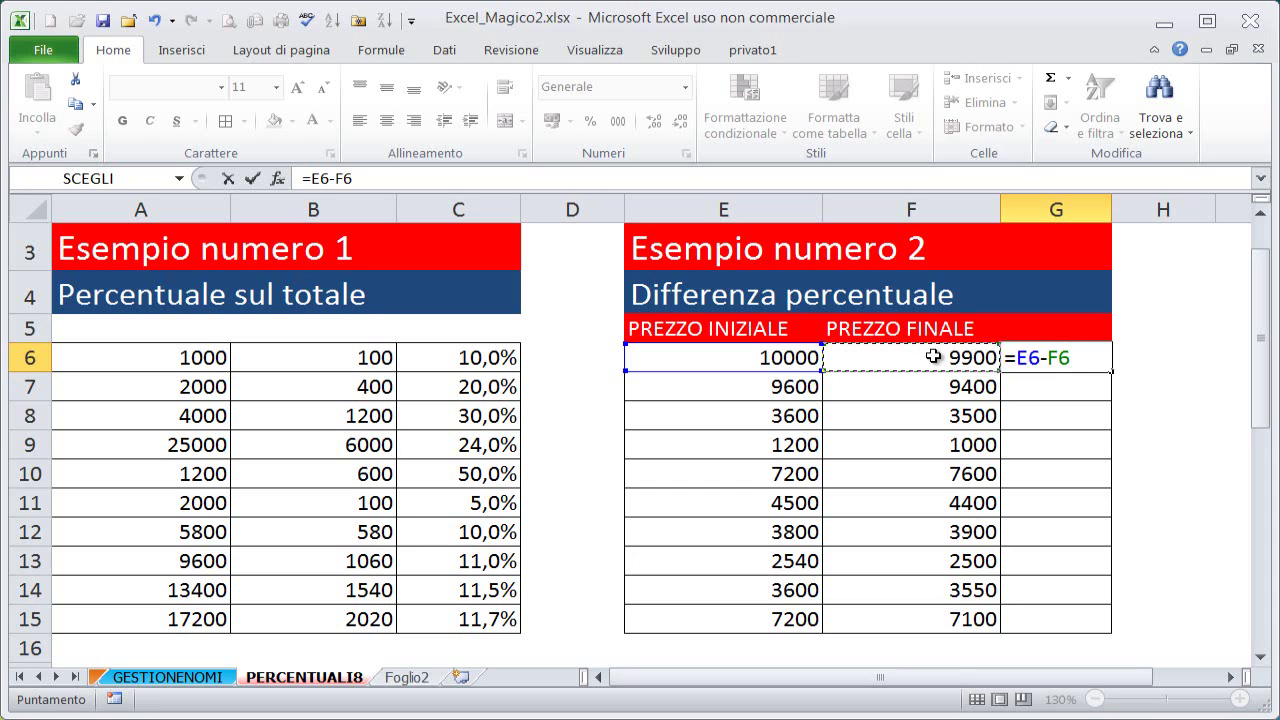
drag(1018, 362, 1094, 360)
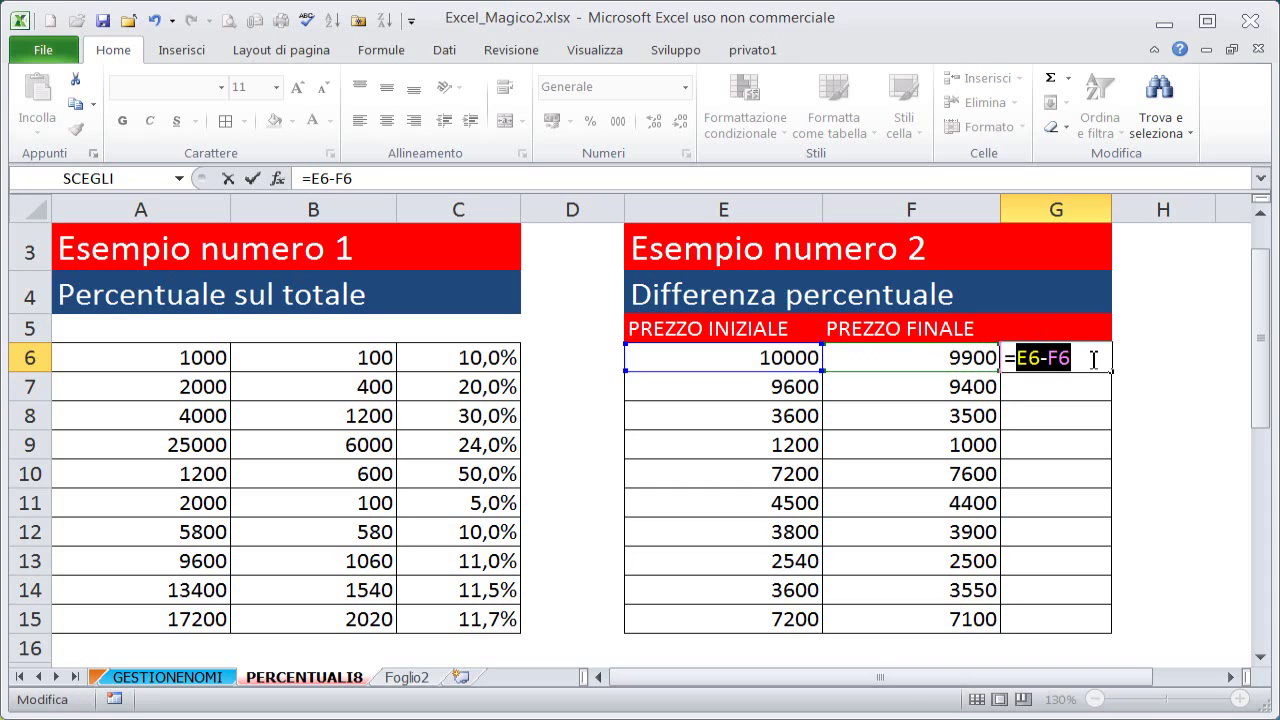
key(F9)
key(ctrl+z)
text(/)
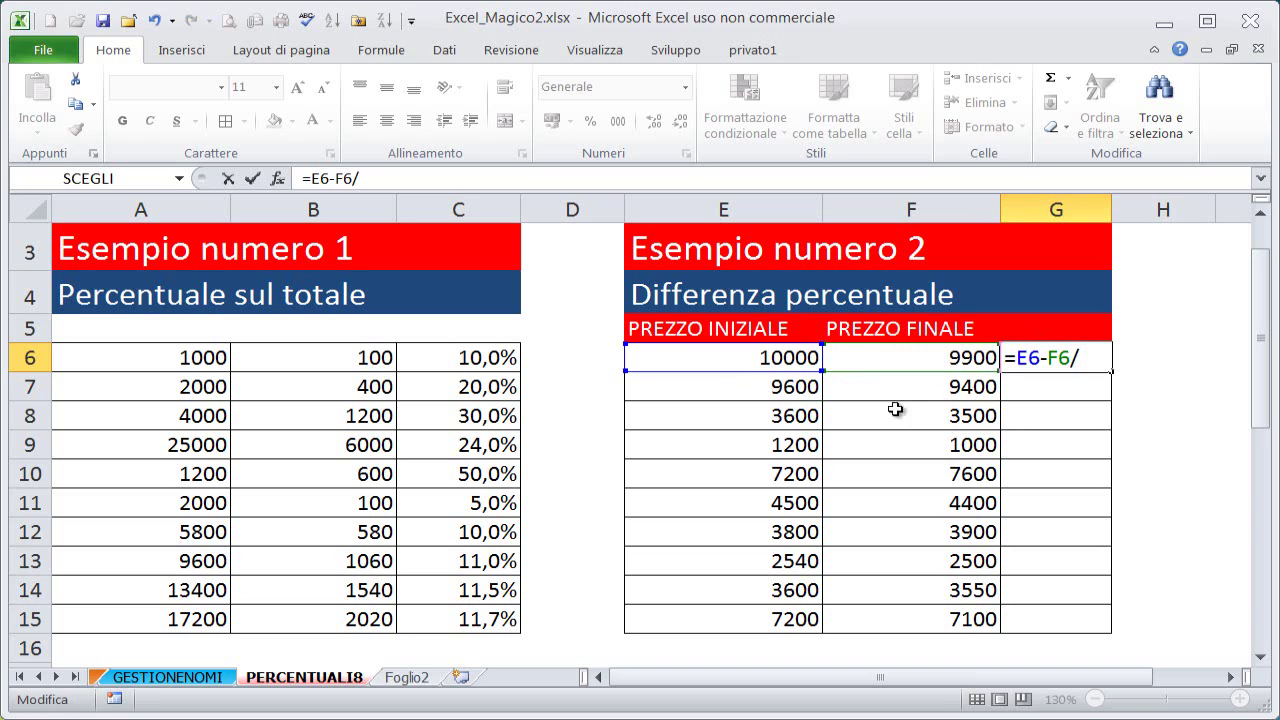
click(665, 356)
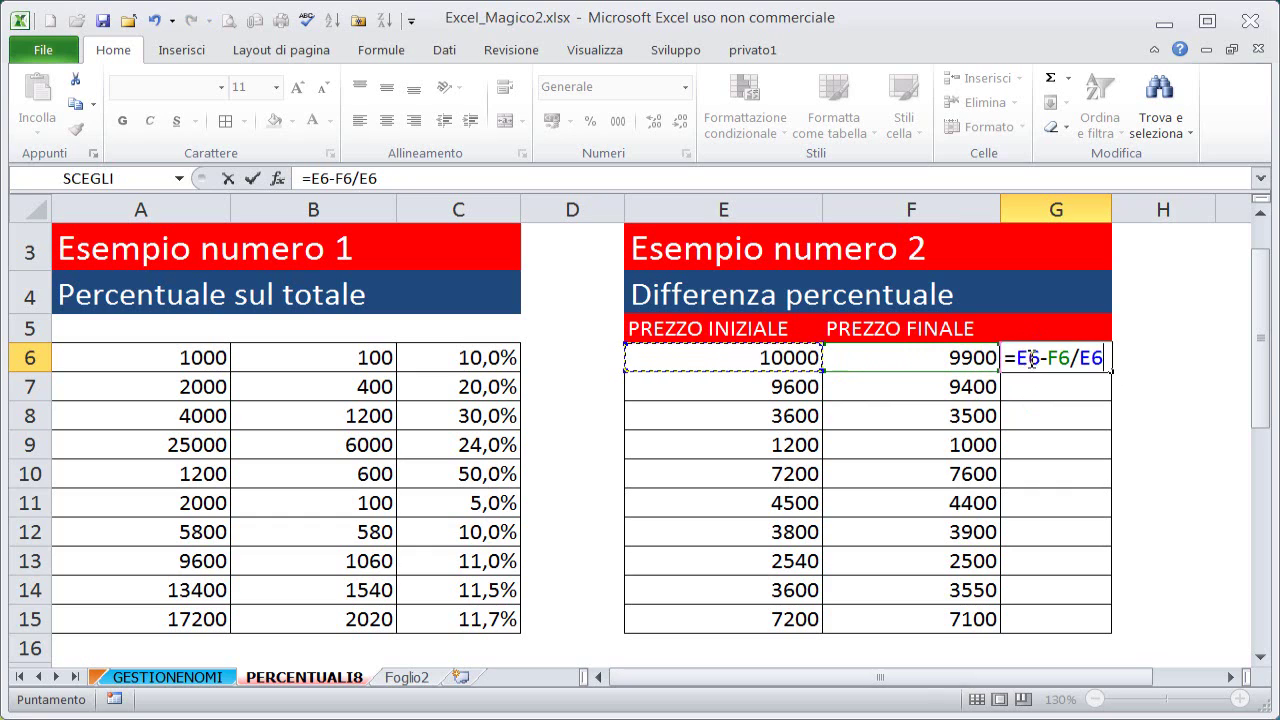
Wrap E6-F6 in parentheses so G6 holds =(E6-F6)/E6, showing 0,01.
click(1044, 360)
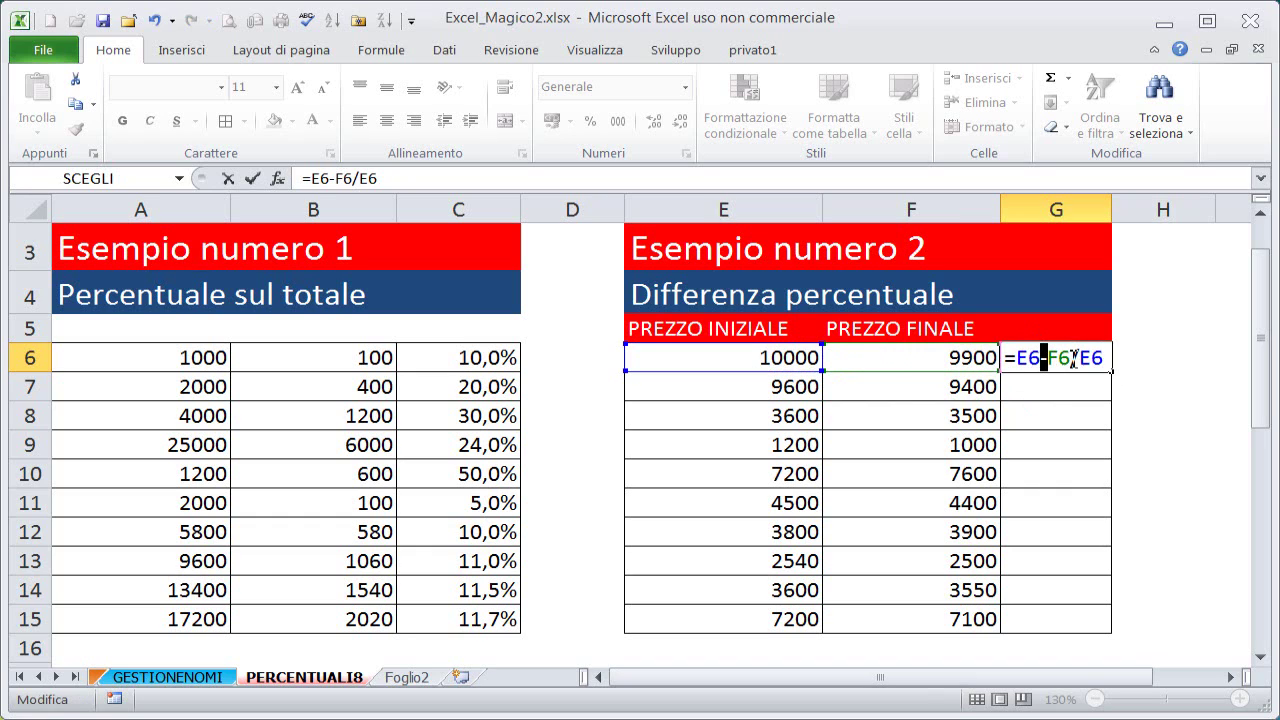
drag(1070, 362, 1080, 362)
double_click(1044, 359)
click(1019, 359)
text(()
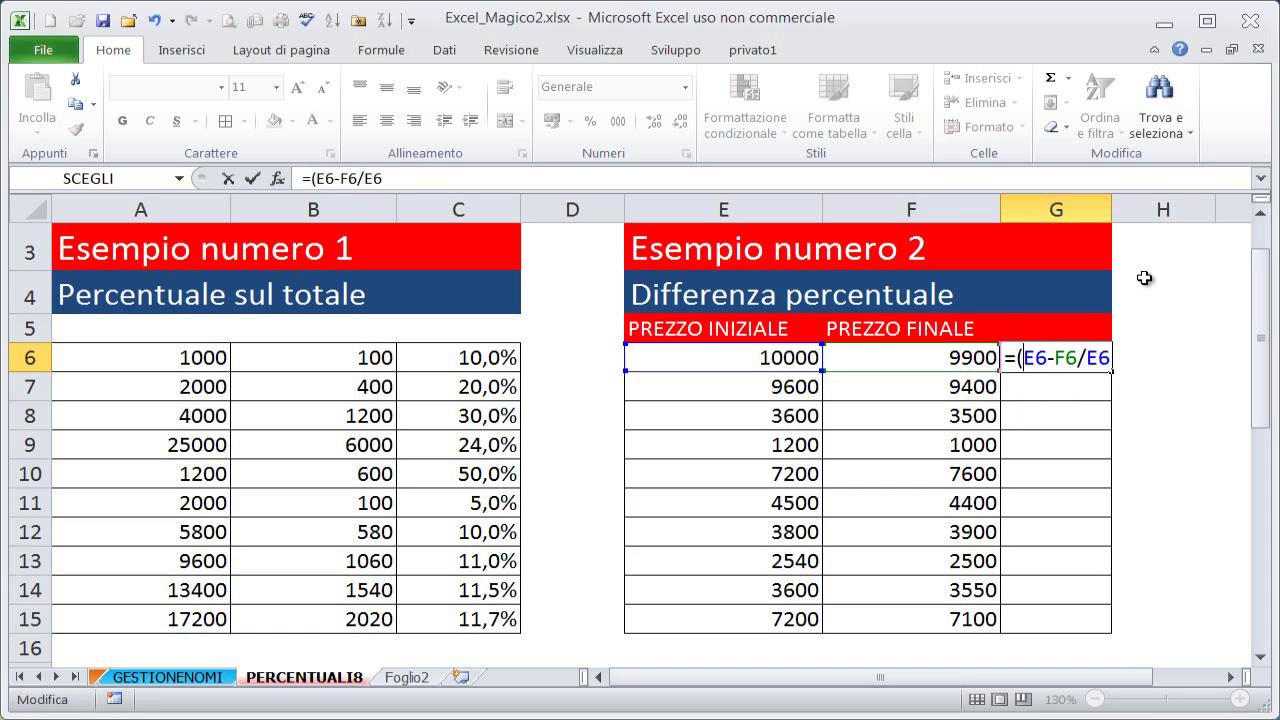
click(1080, 359)
text())
key(ctrl+Return)
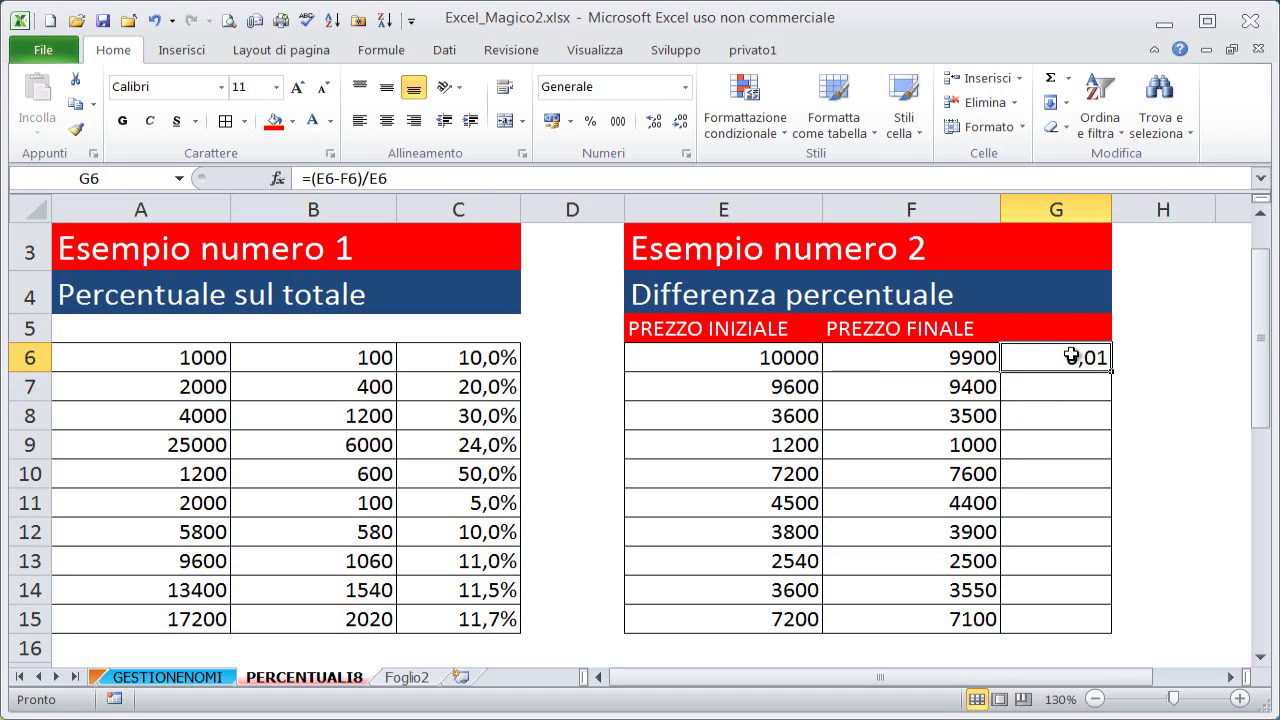
Format G6 as a percentage and fill the formula down to G15, giving -5,56% to 16,67%.
click(683, 88)
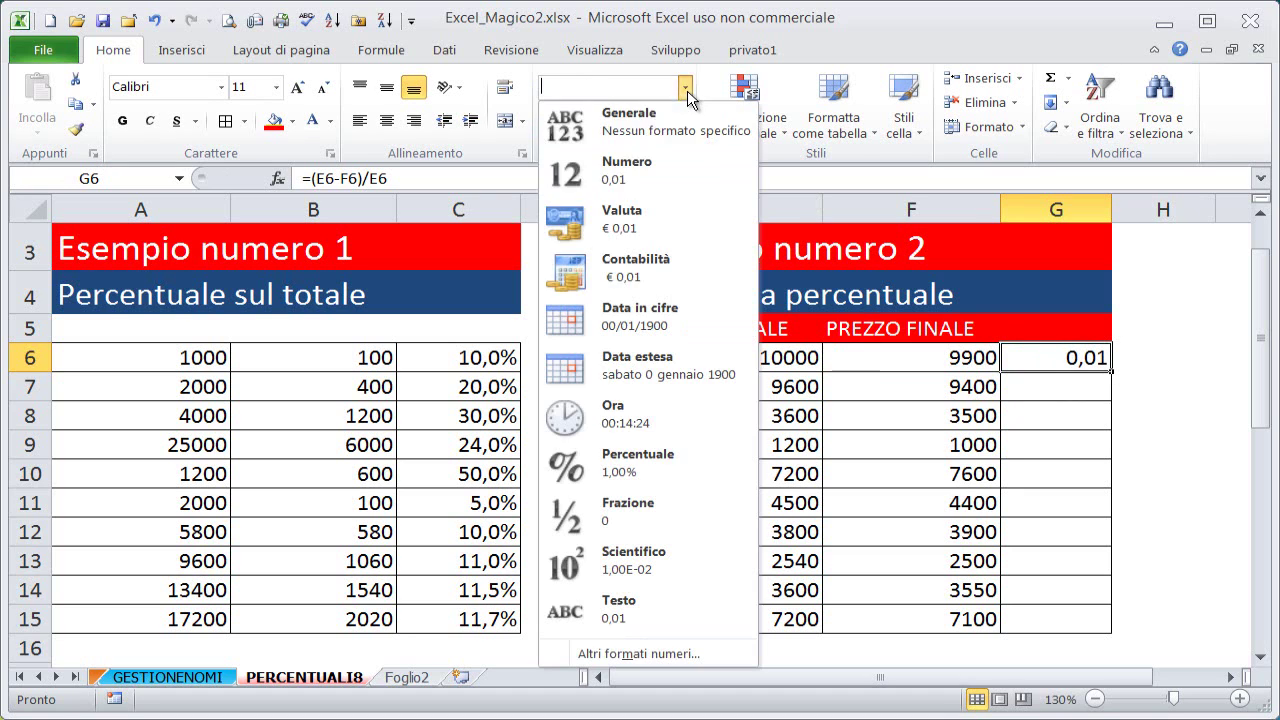
click(725, 463)
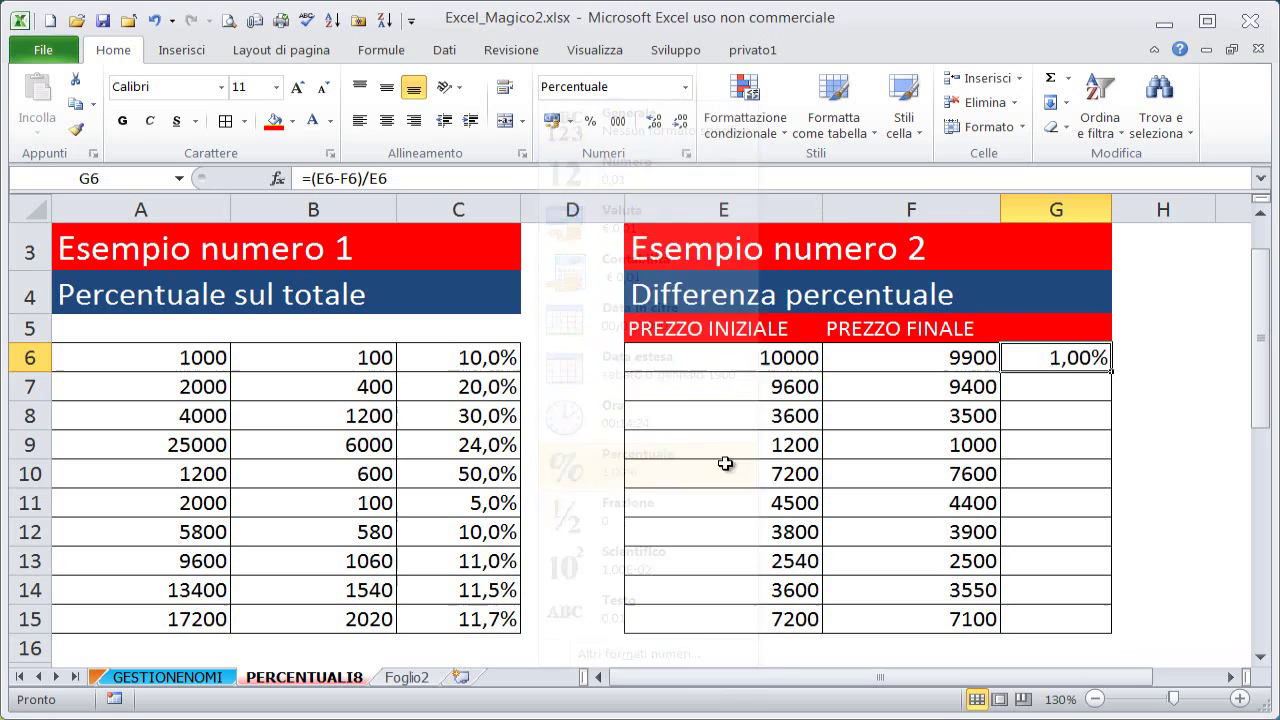
double_click(1113, 372)
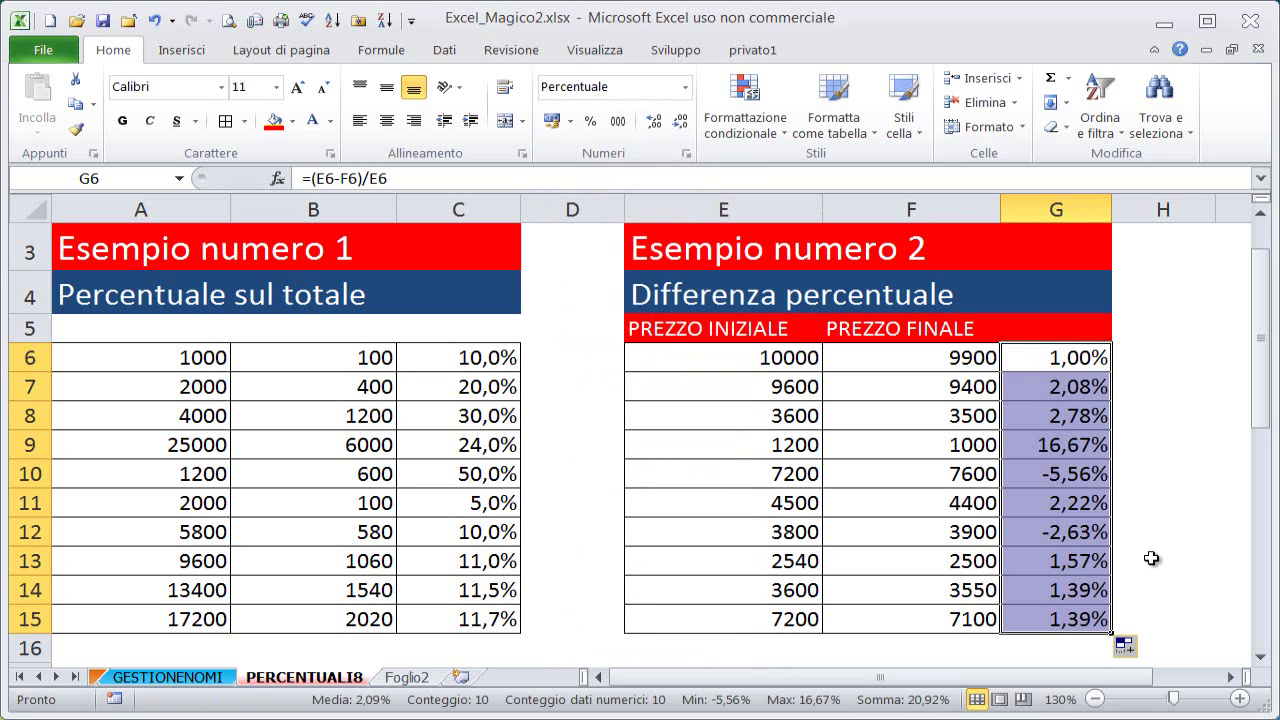
click(815, 445)
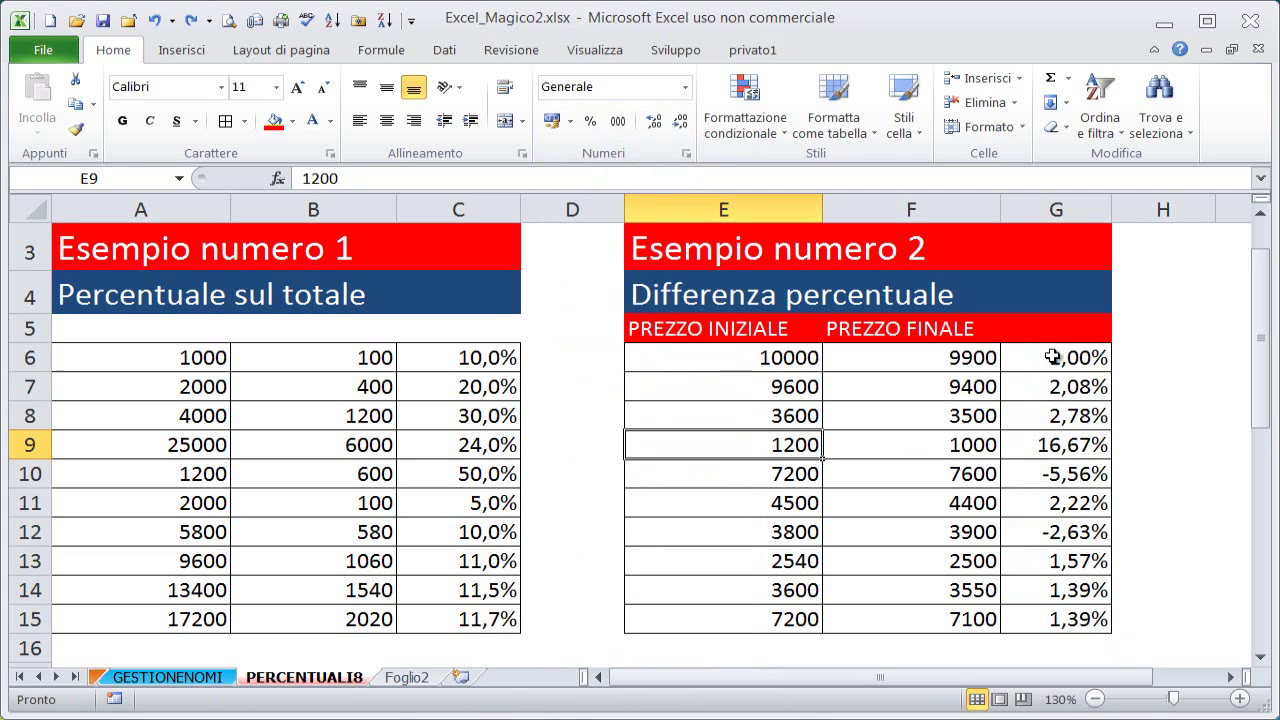
drag(1052, 362, 1043, 620)
click(800, 367)
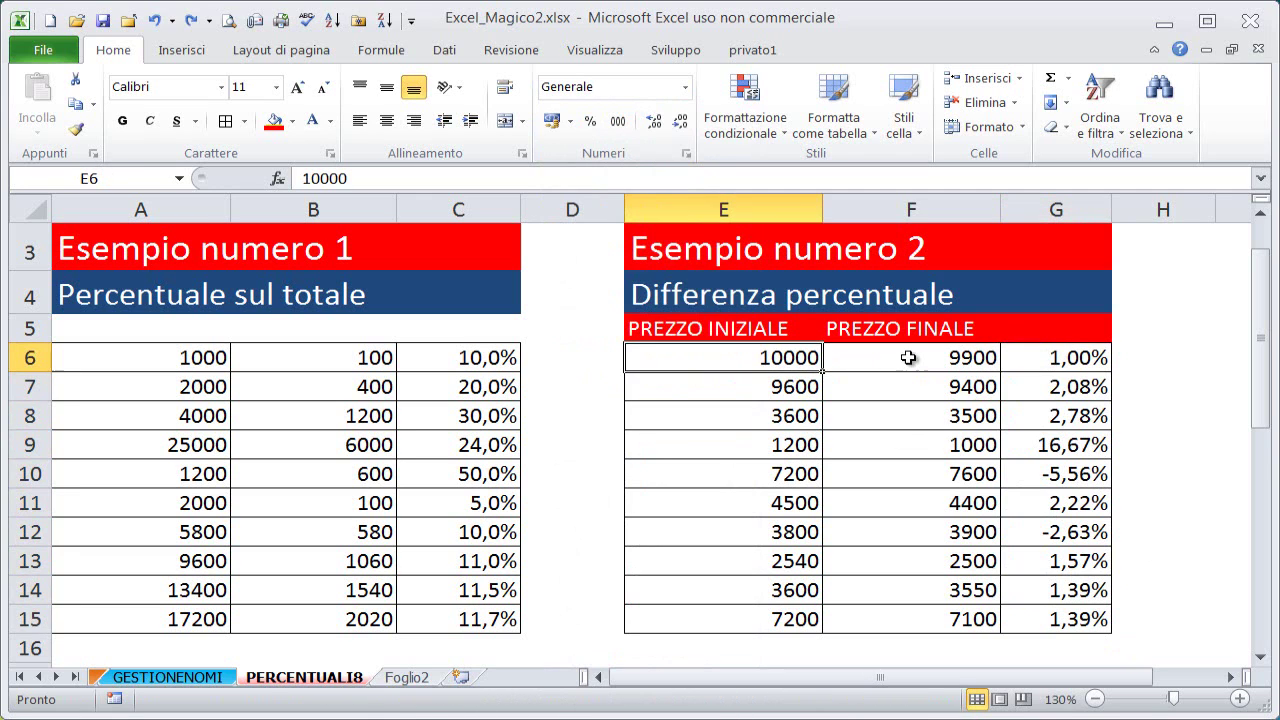
click(925, 360)
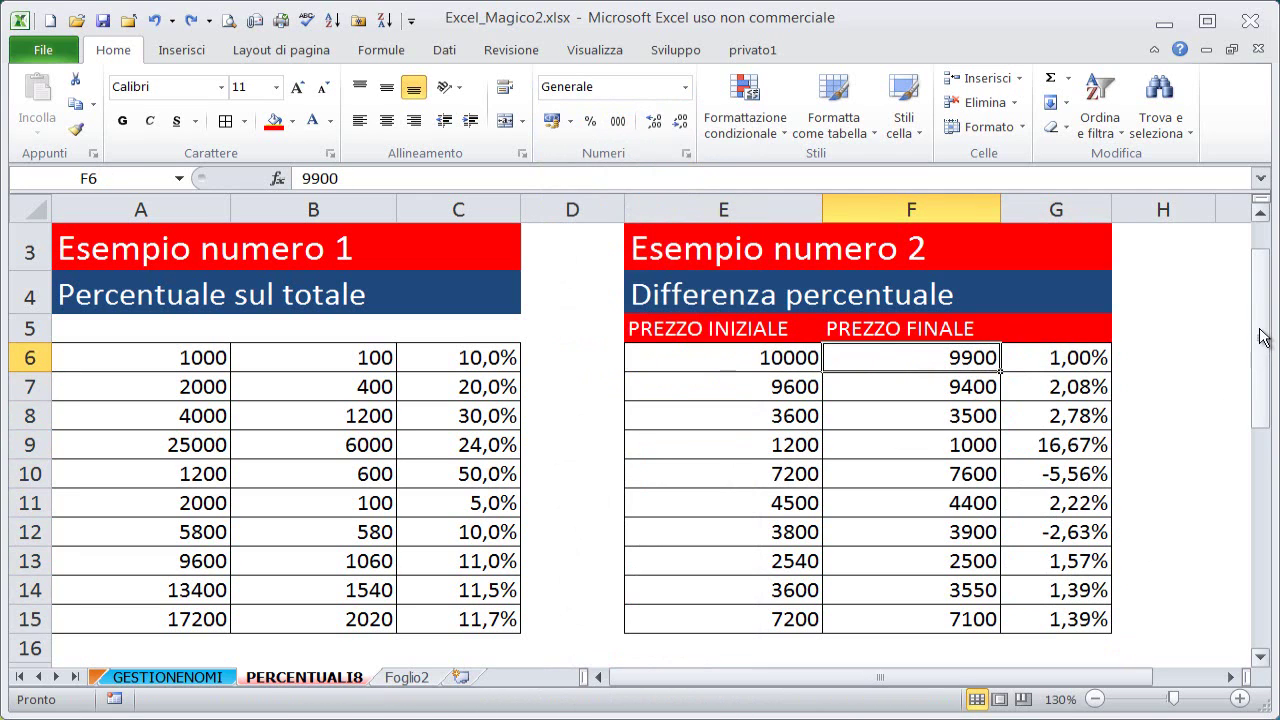
drag(1262, 340, 1262, 559)
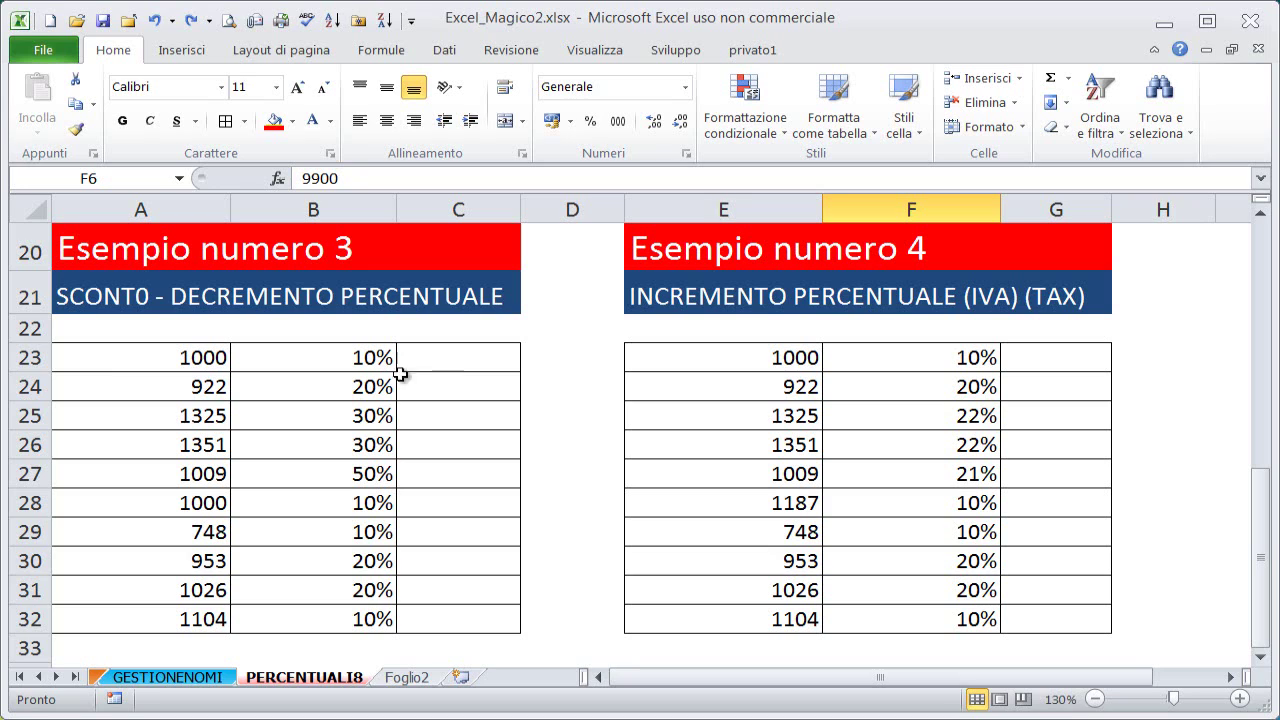
Check the Esempio numero 3 subtitle, the 1000 amount and 10% rate, then select C23.
click(71, 309)
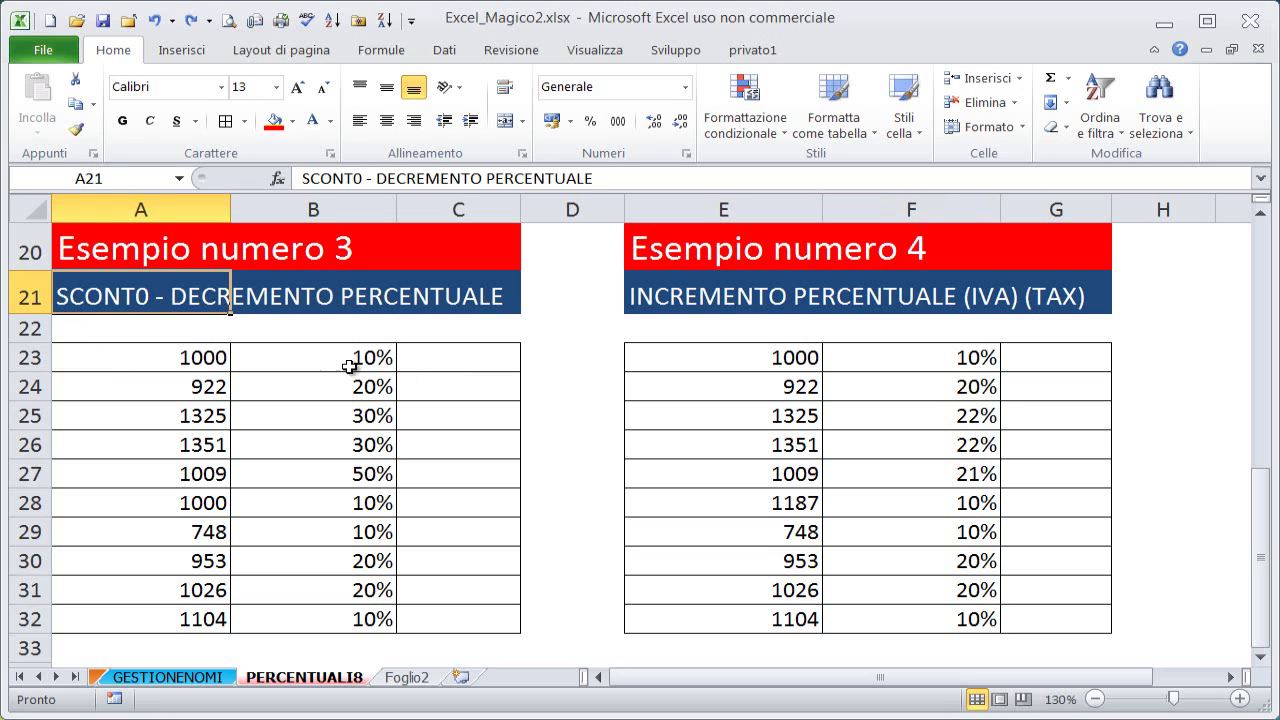
click(186, 360)
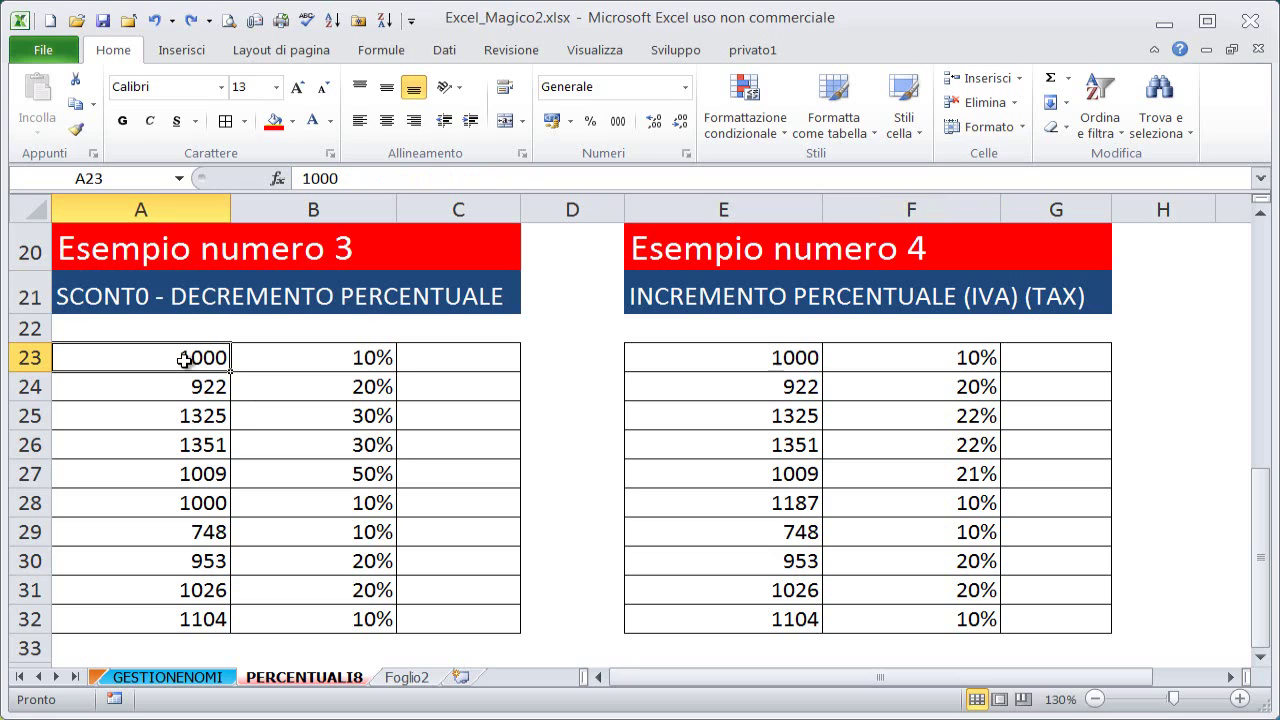
click(362, 358)
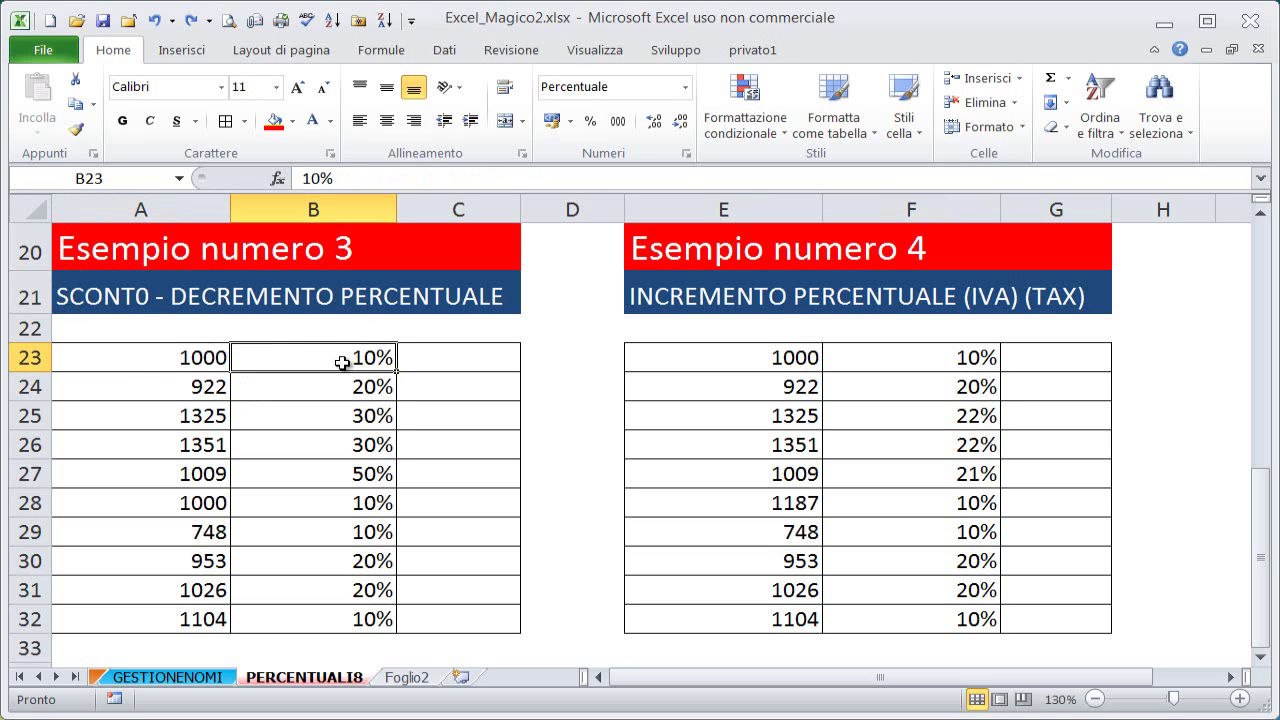
click(462, 364)
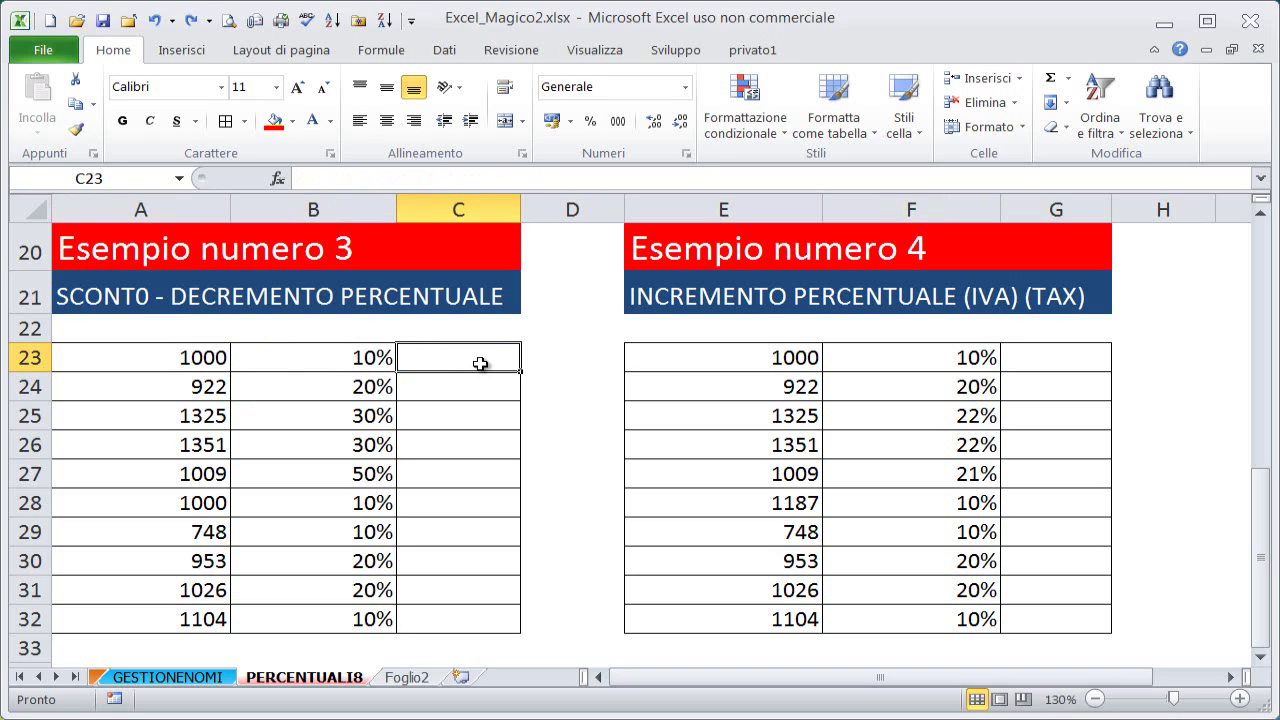
Enter the discount formula =A23*(1-B23) in C23.
text(=)
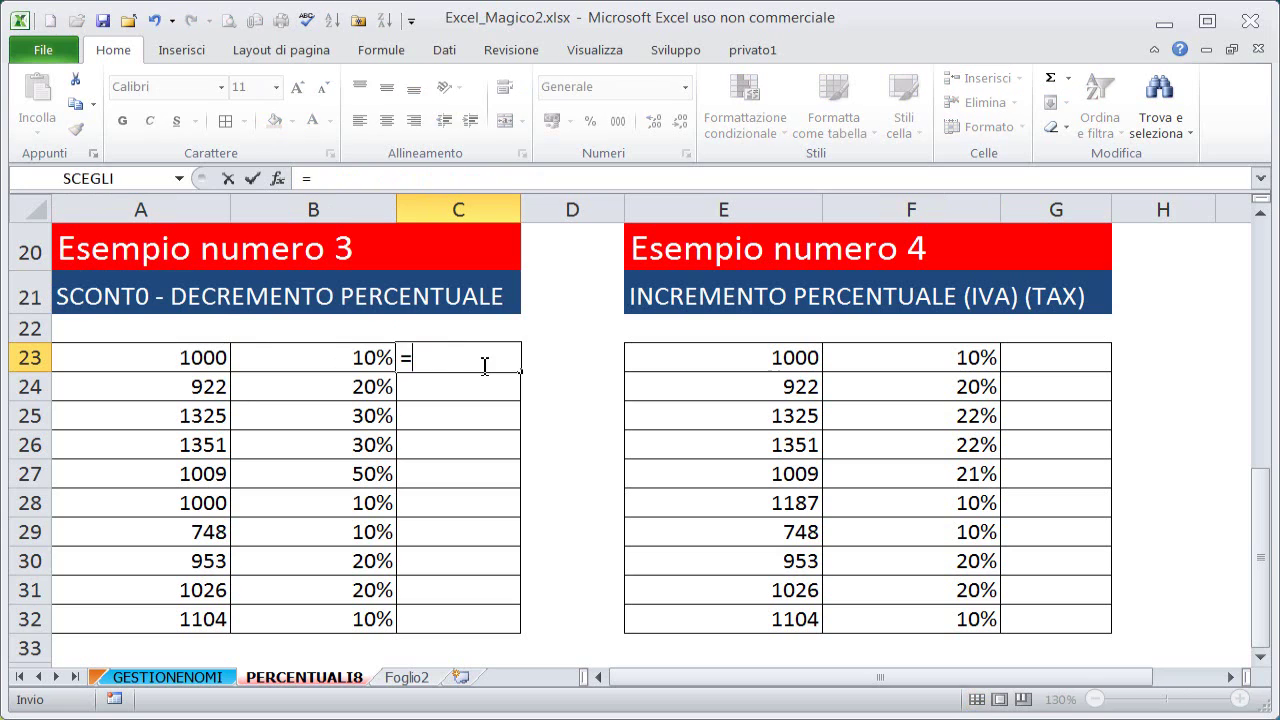
click(196, 367)
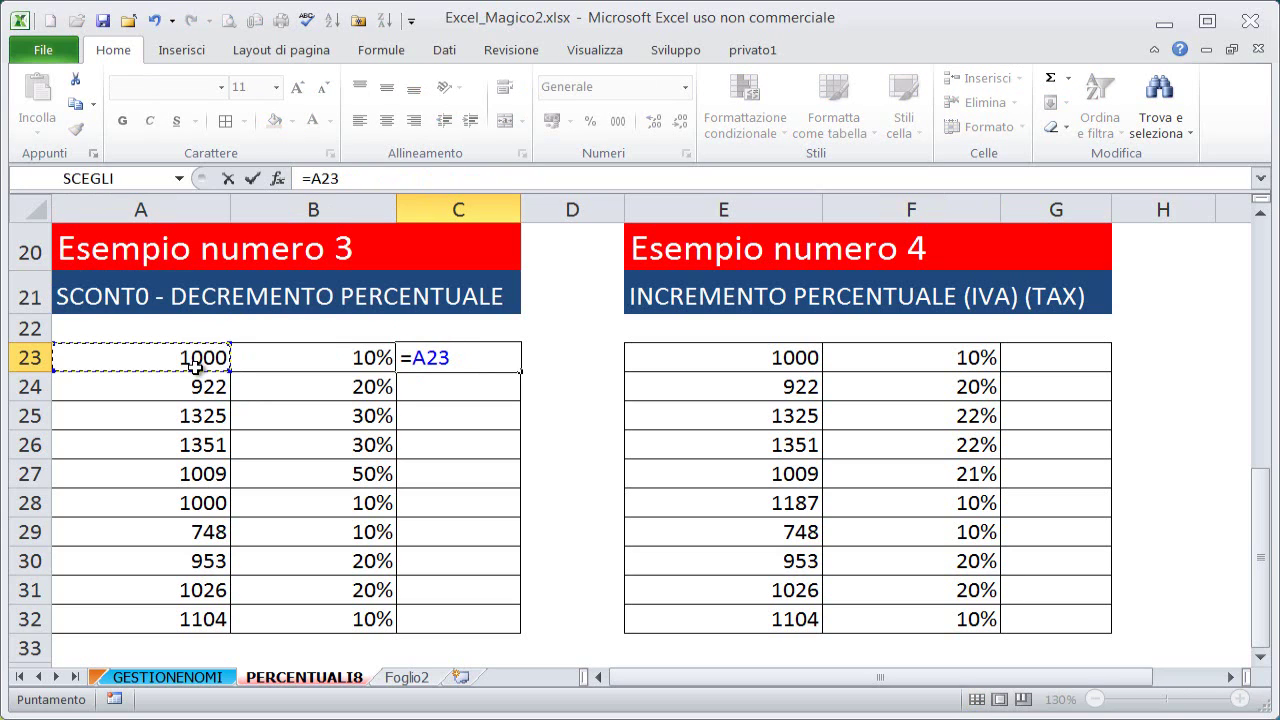
text(*()
text(1-)
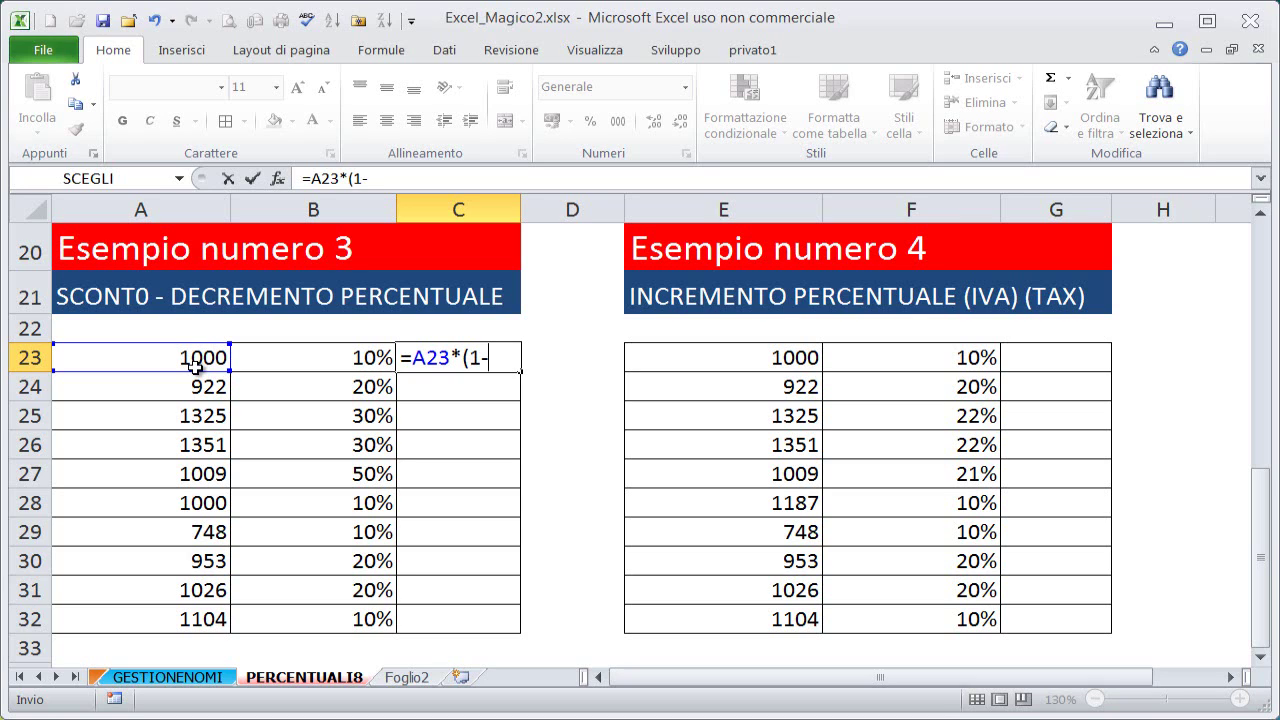
click(298, 356)
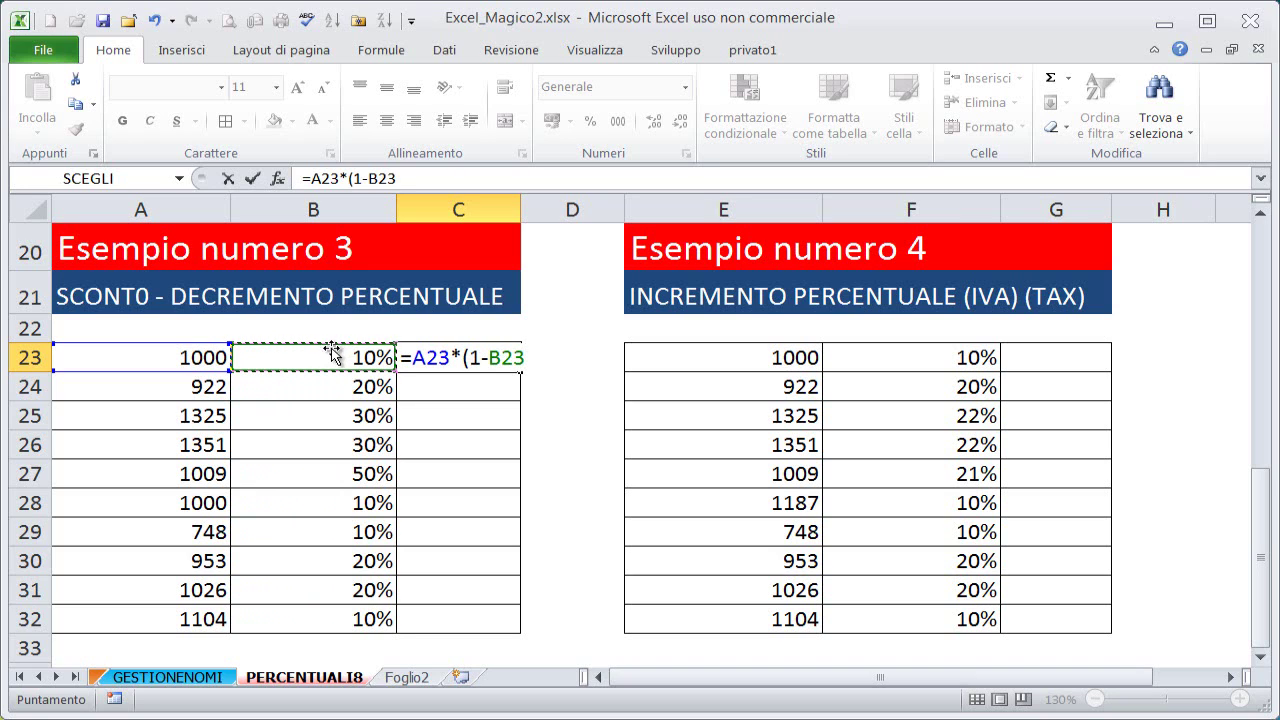
key(BackSpace)
key(BackSpace)
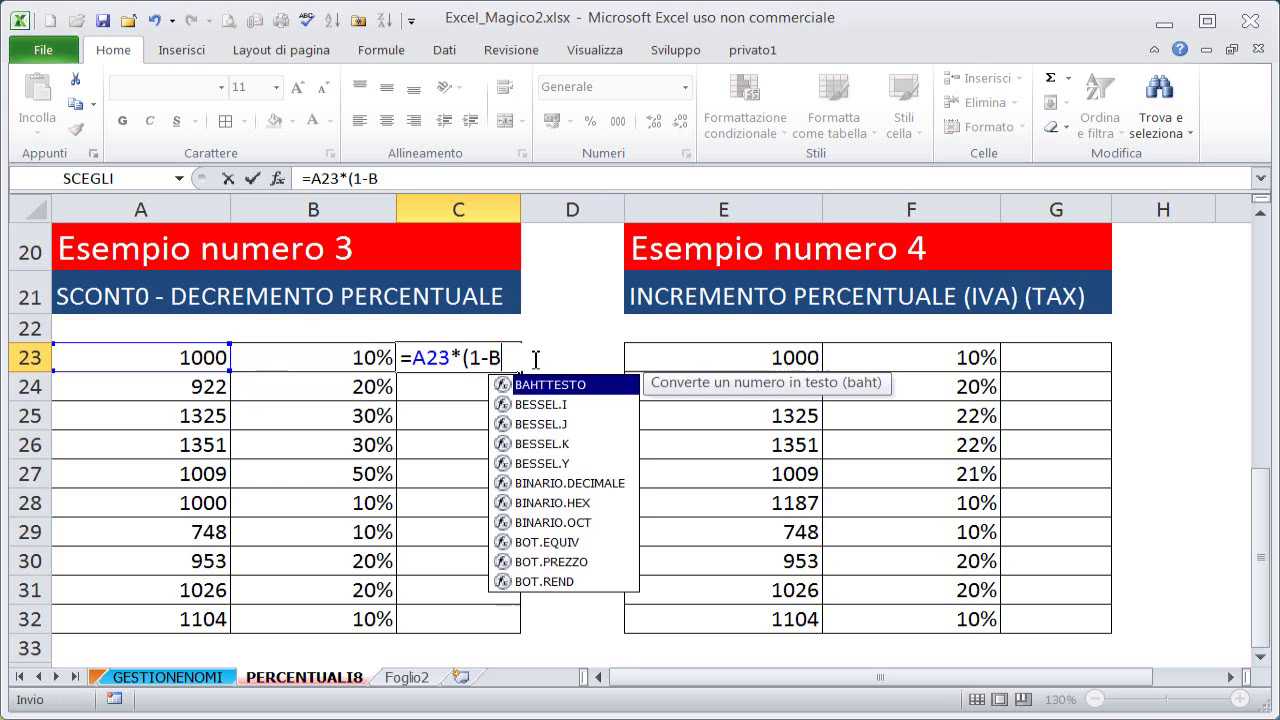
key(BackSpace)
text(10)
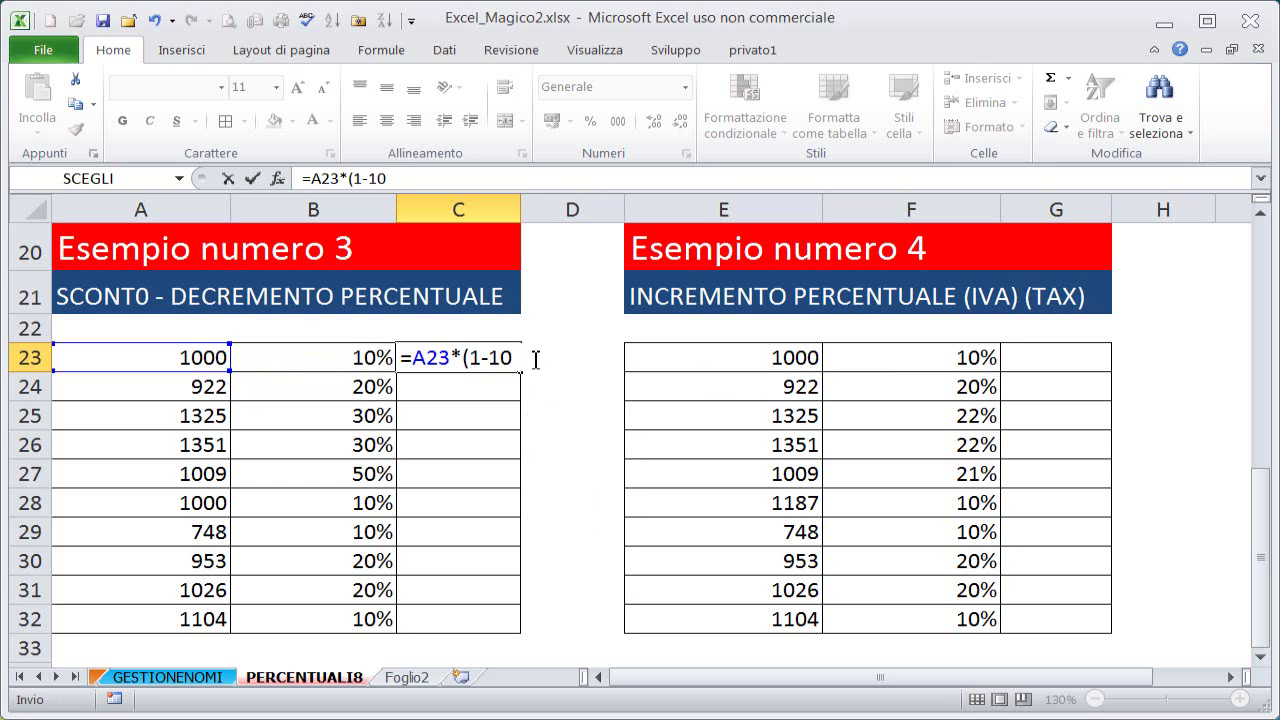
text(%)
key(BackSpace)
key(BackSpace)
key(BackSpace)
click(342, 363)
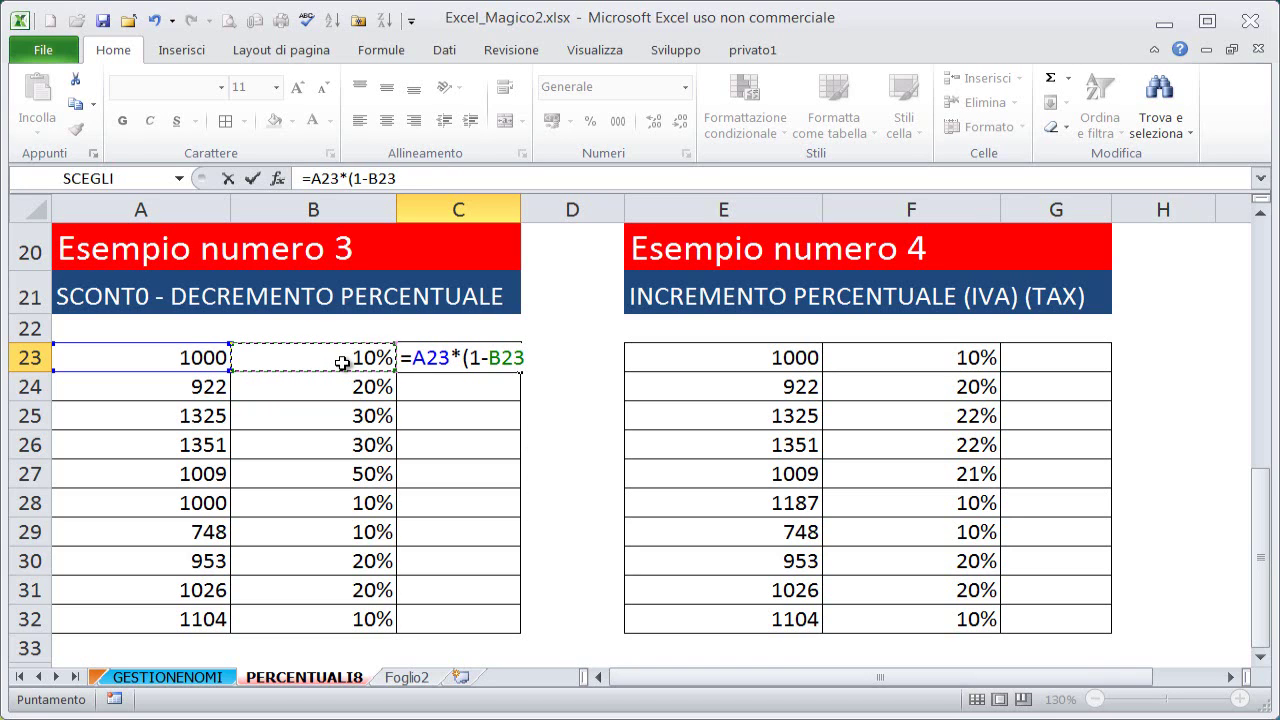
text())
Check the formula's parts with F9, confirming (1-B23) equals 0,9 and C23 gives 900.
drag(416, 358, 551, 363)
key(F9)
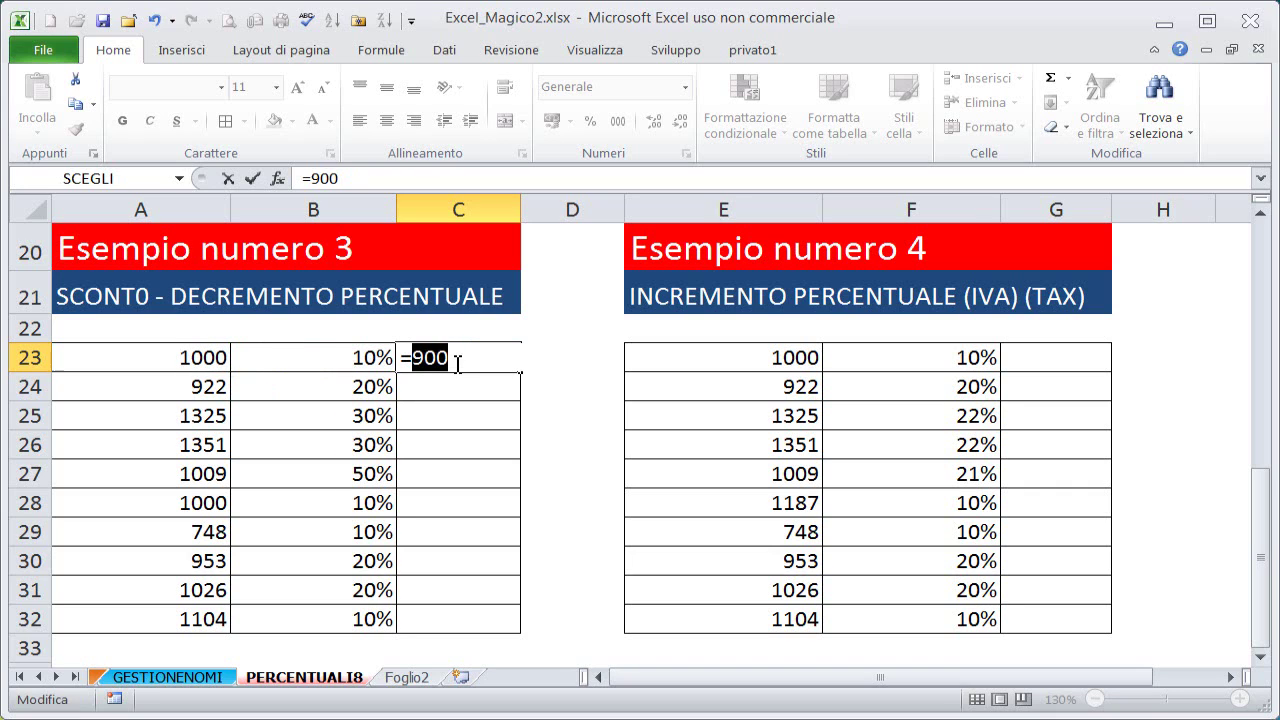
key(ctrl+z)
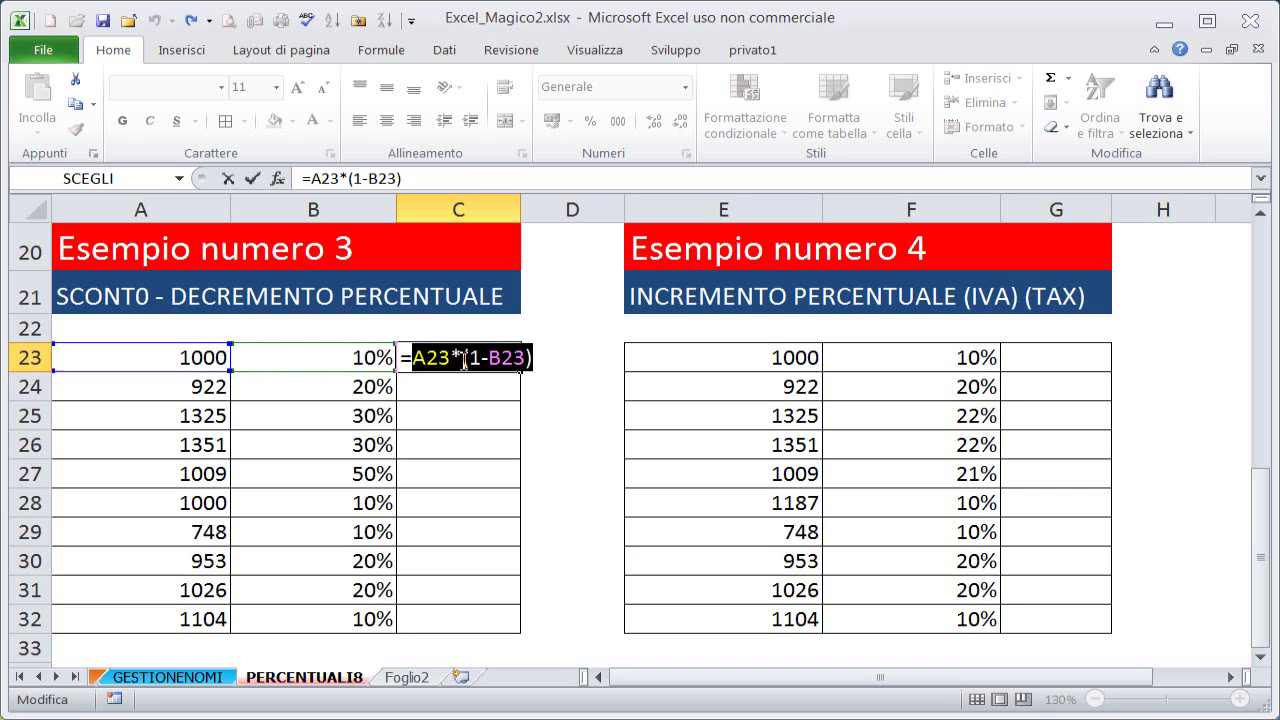
drag(463, 358, 547, 357)
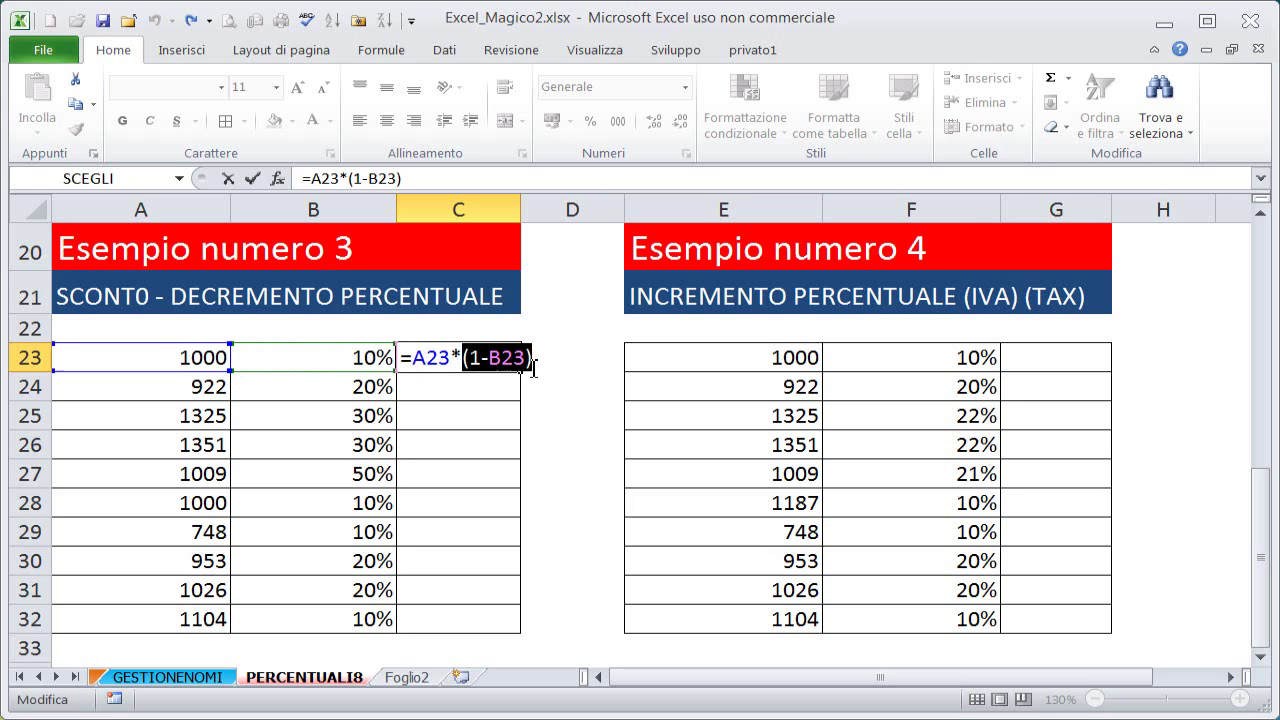
key(F9)
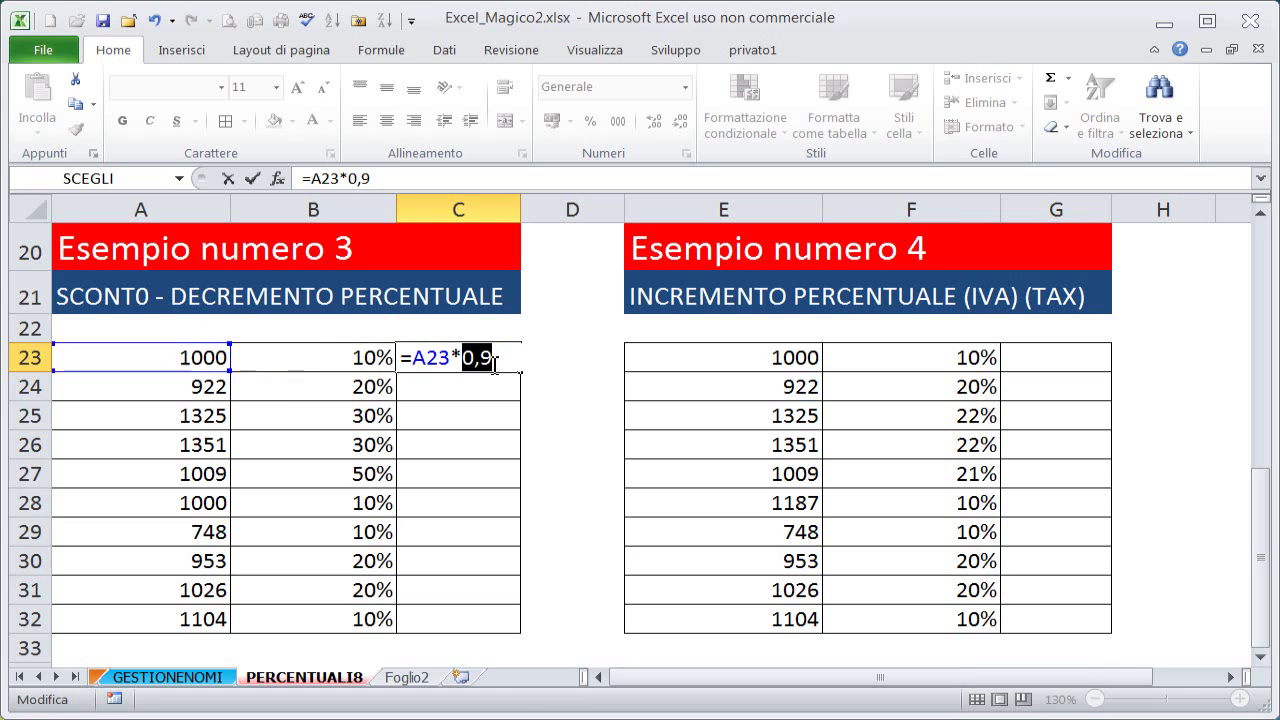
key(ctrl+z)
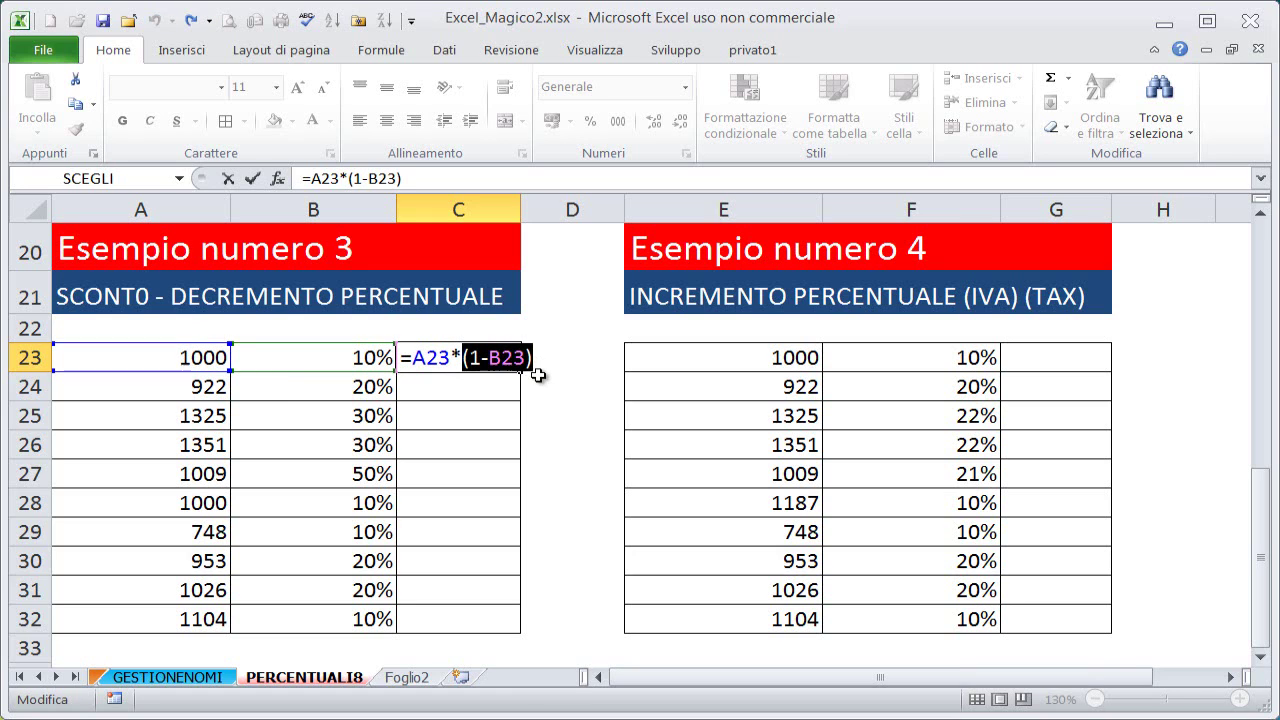
key(Escape)
click(503, 388)
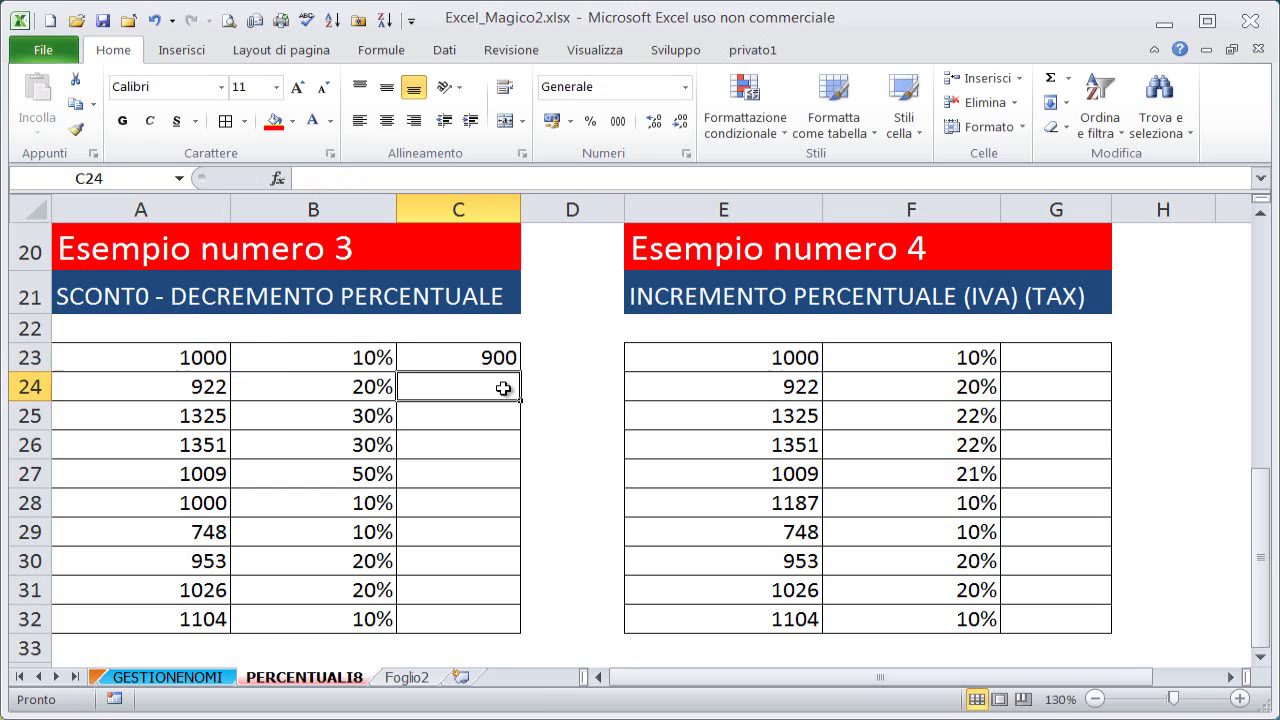
key(Up)
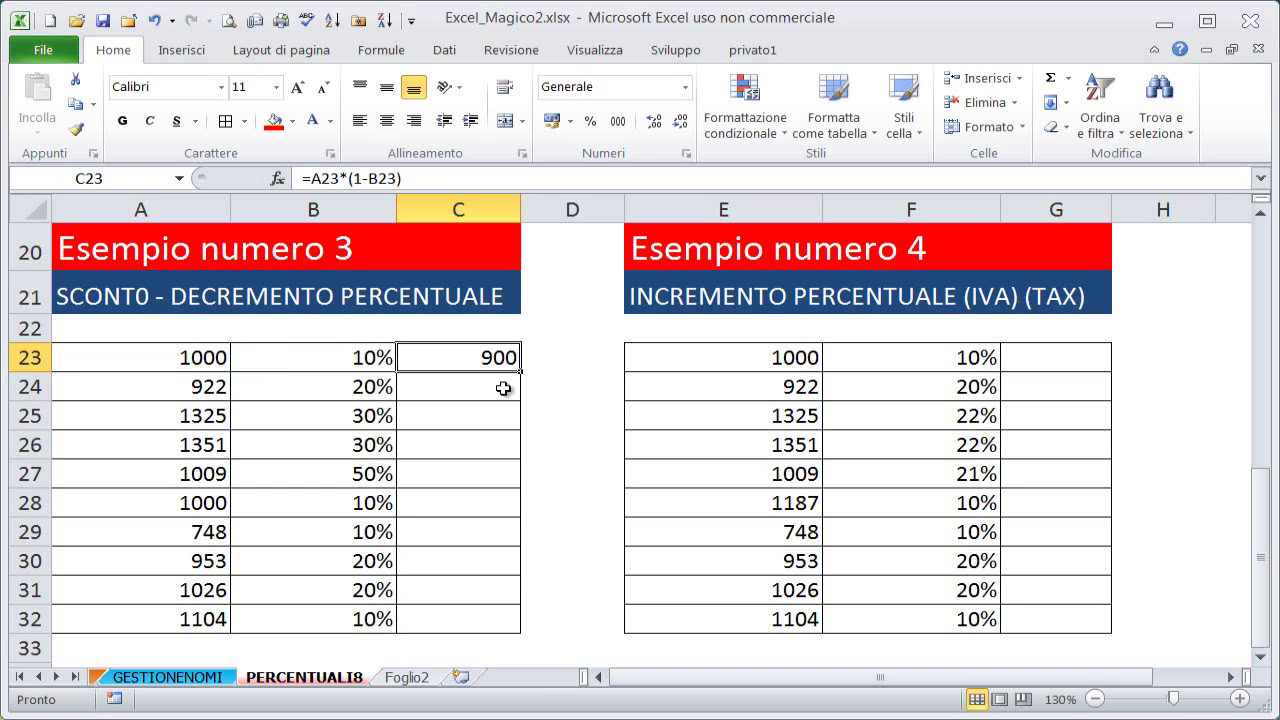
Try the formula =A23*0,9 in C23, then clear the cell.
text(=)
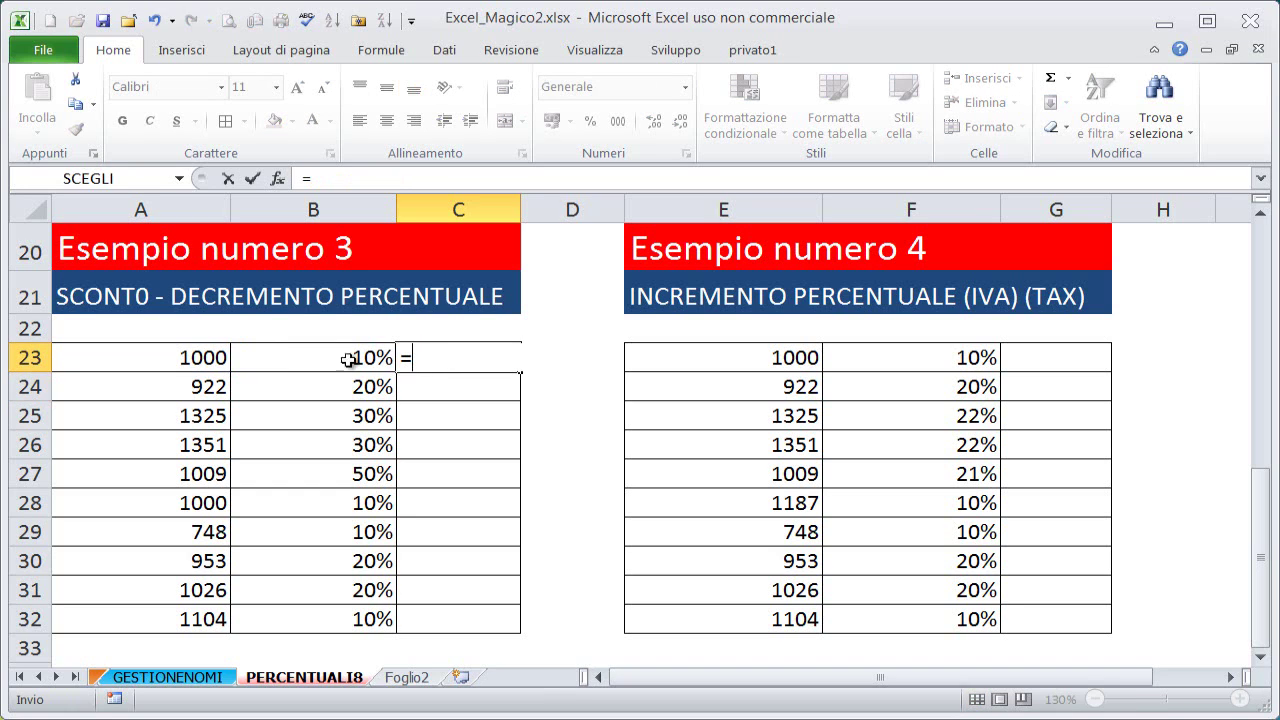
click(205, 357)
text(*)
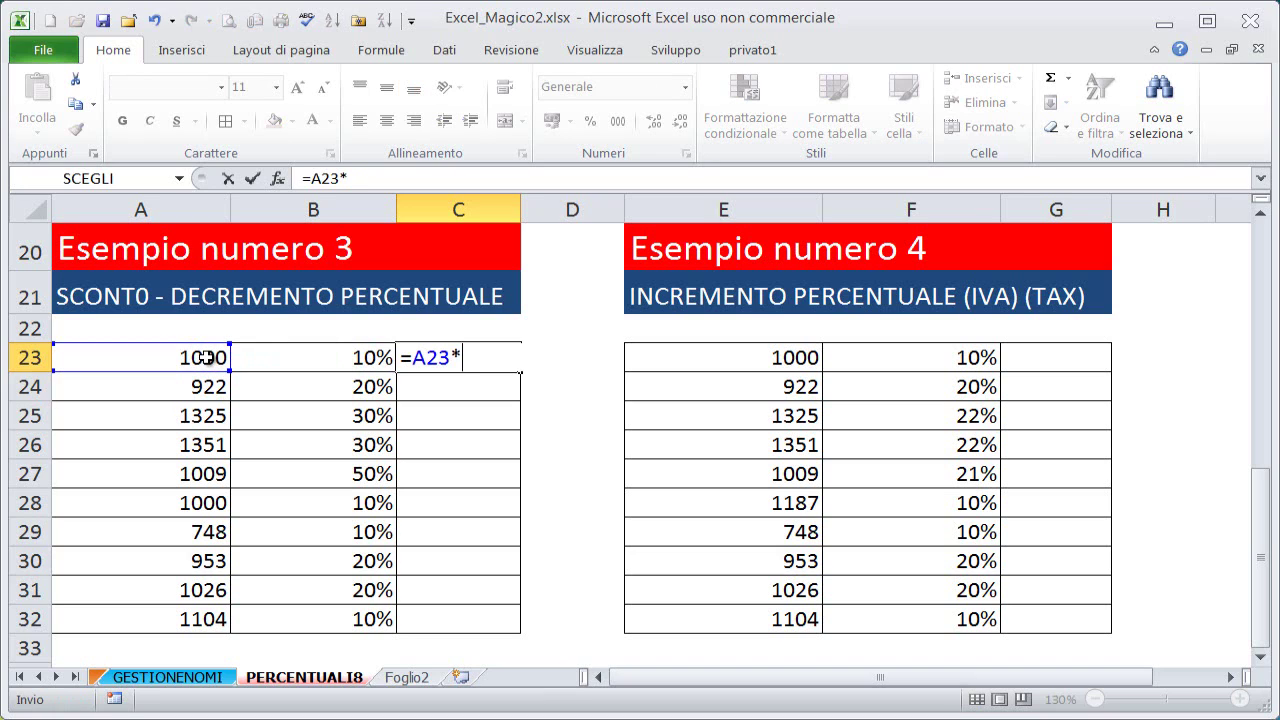
text(0,9)
key(ctrl+Return)
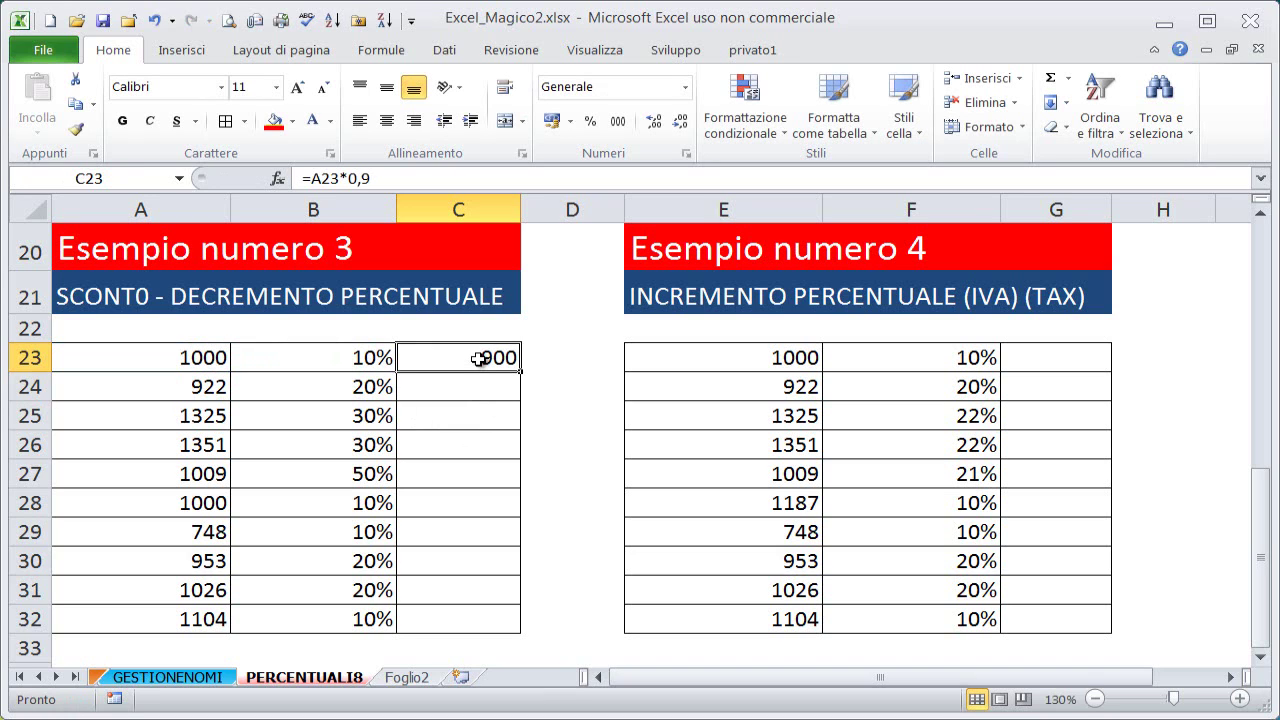
double_click(480, 358)
drag(412, 358, 521, 360)
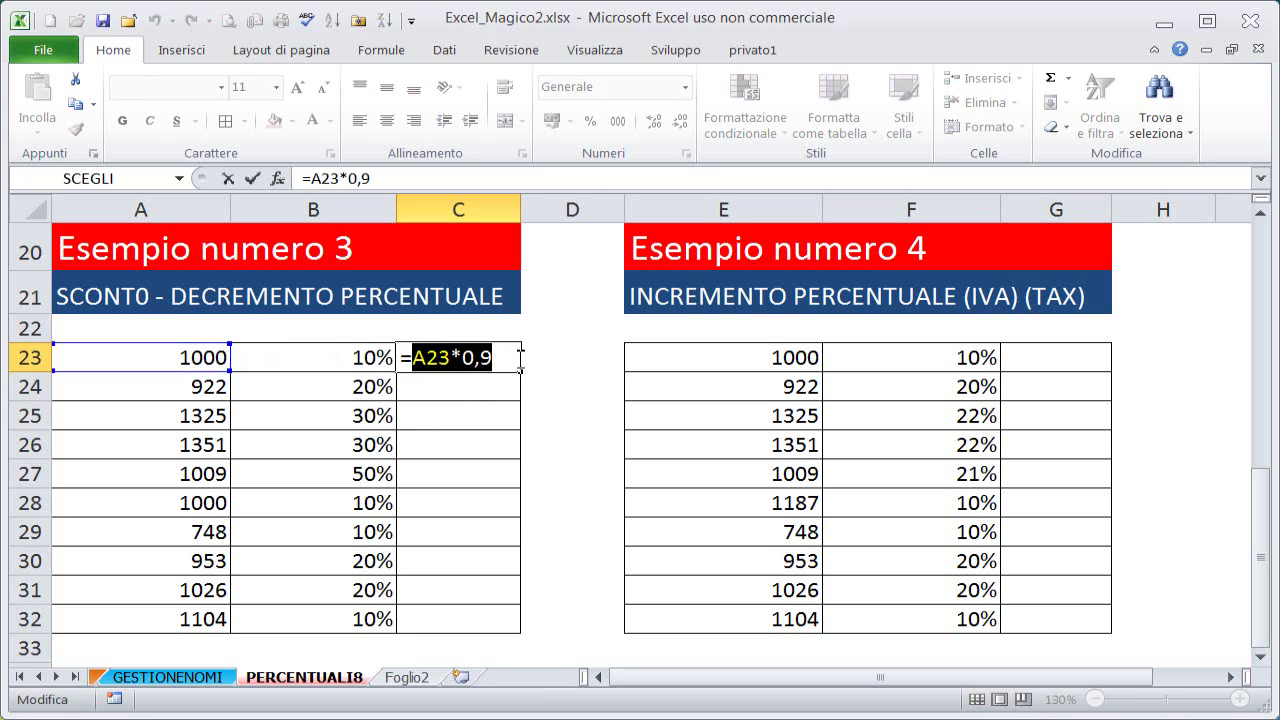
key(Return)
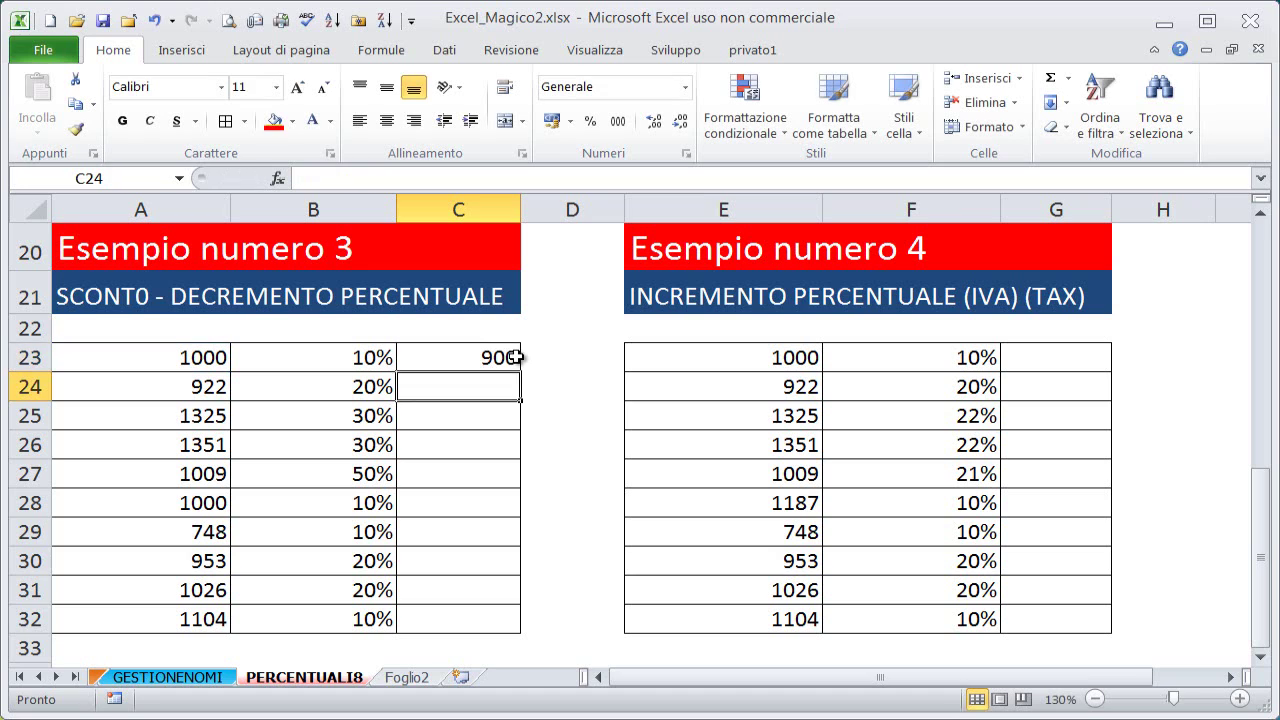
click(513, 357)
key(Delete)
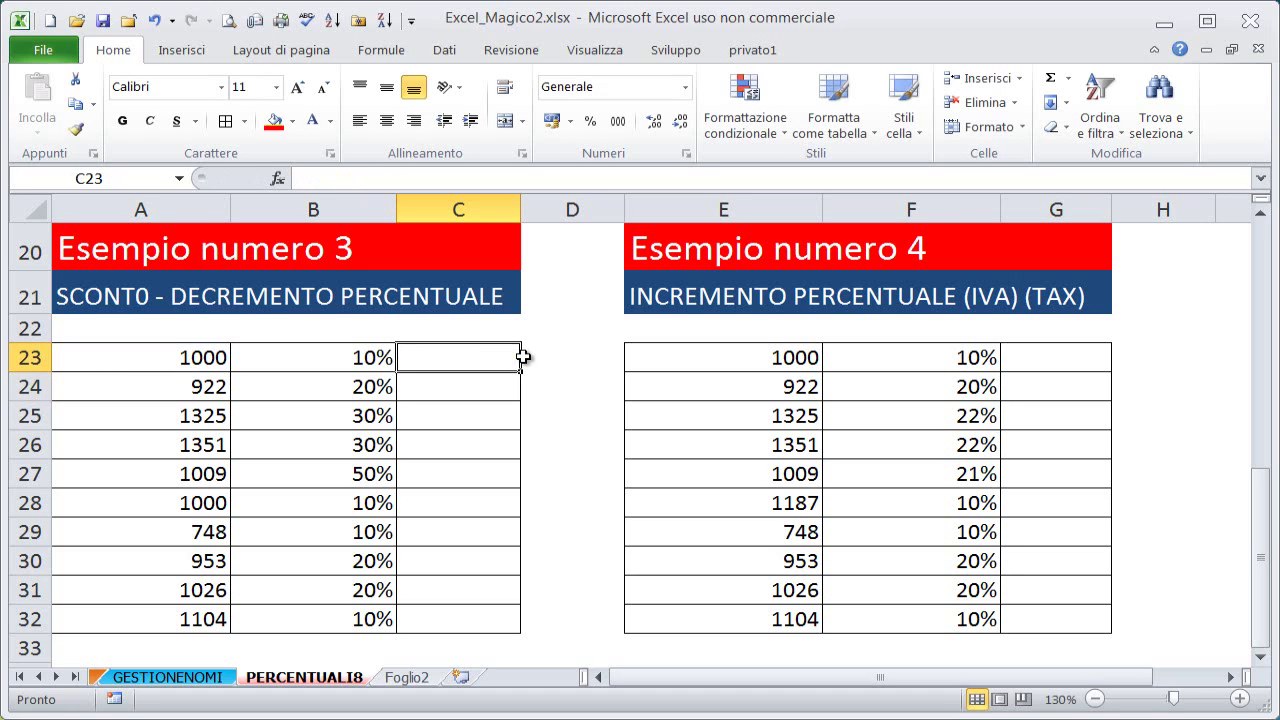
Enter =A23*(1-B23) in C23, fill down to C32 and format as euro, € 504,50 to € 993,60.
text(=)
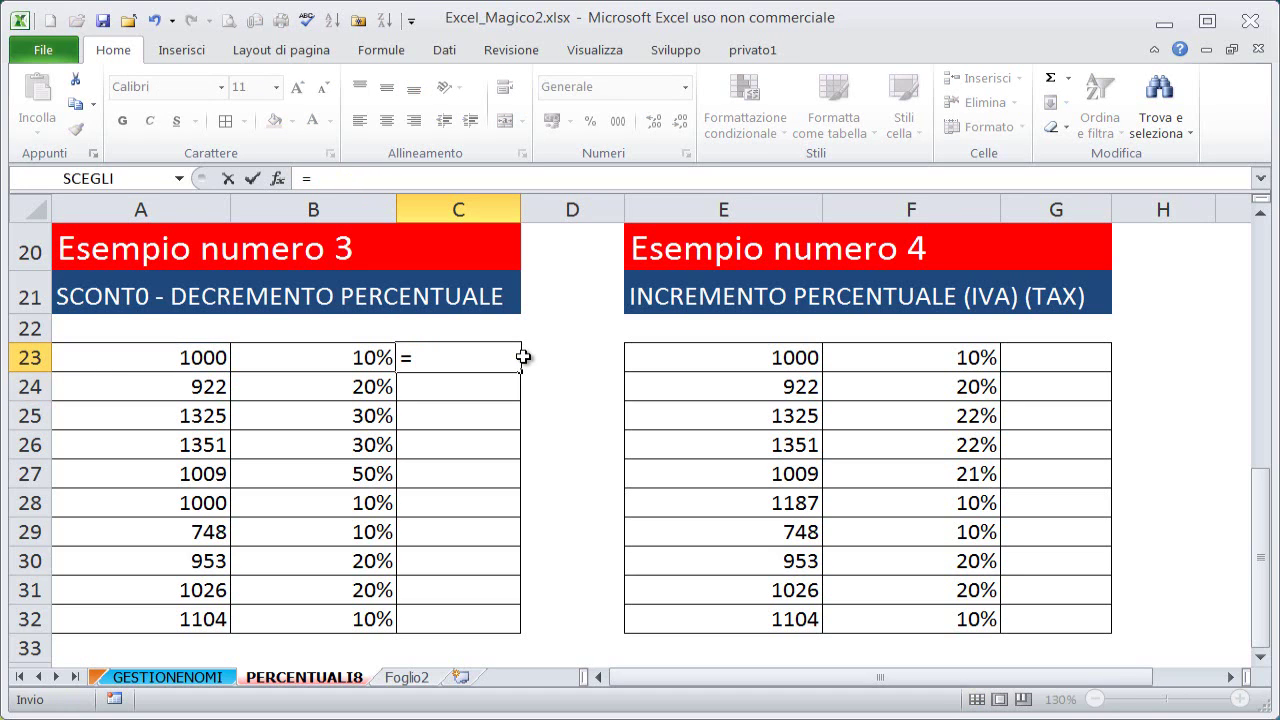
click(191, 350)
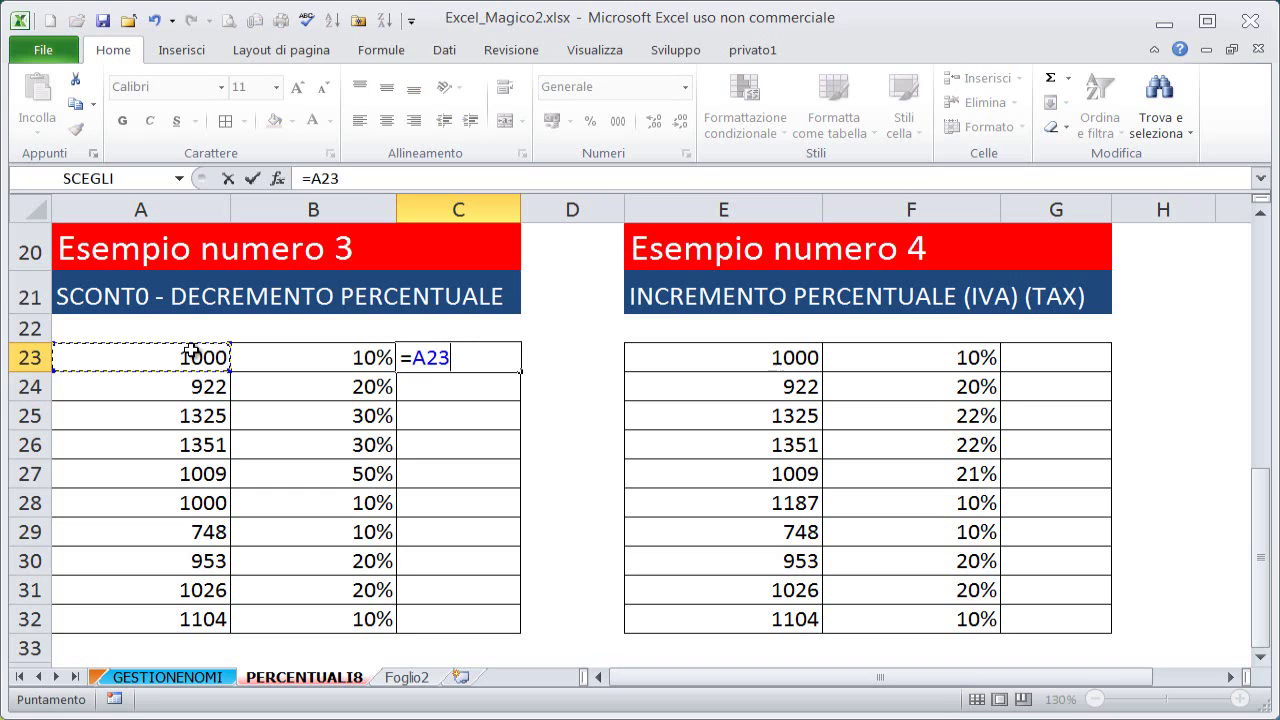
text(*)
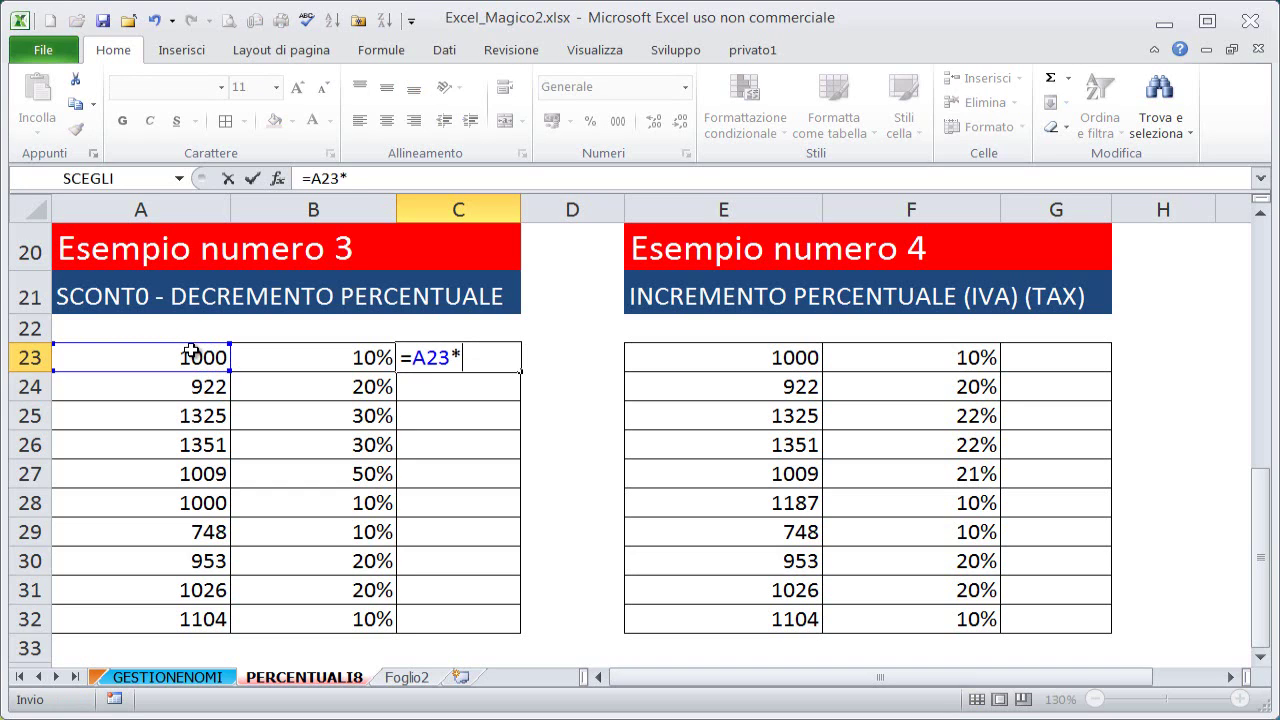
text(()
text(1-)
click(329, 354)
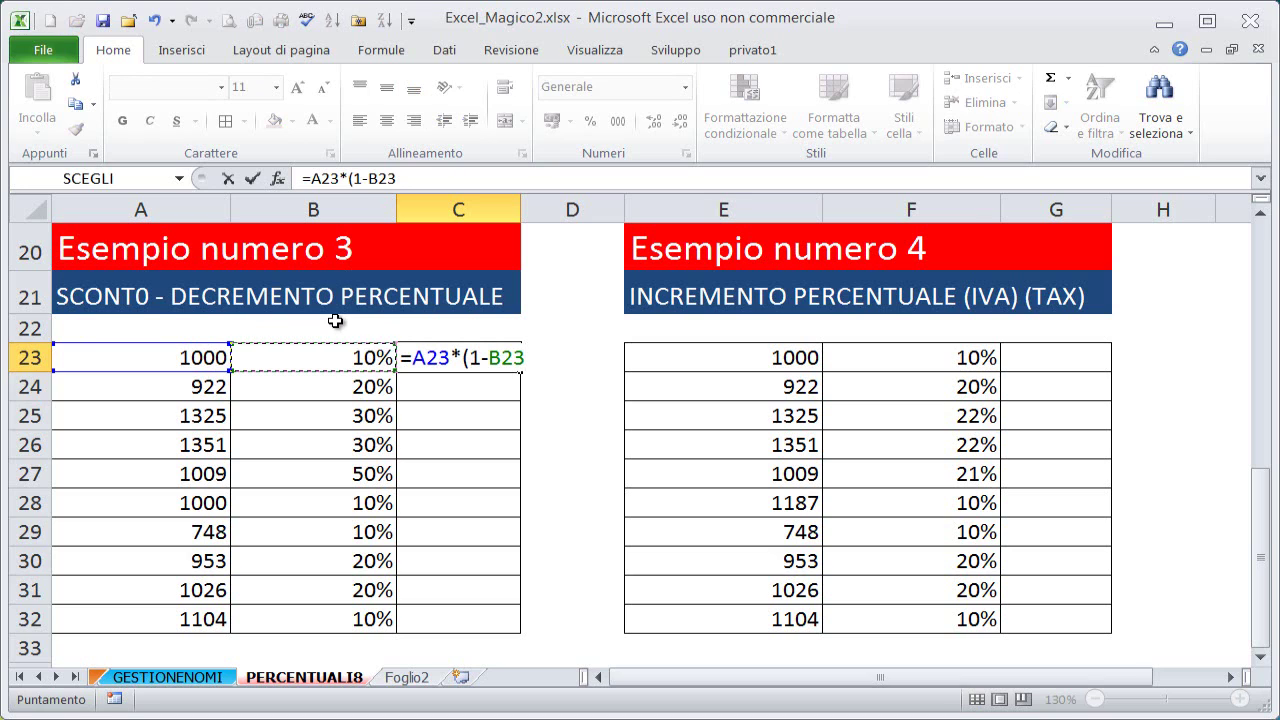
text())
key(ctrl+Return)
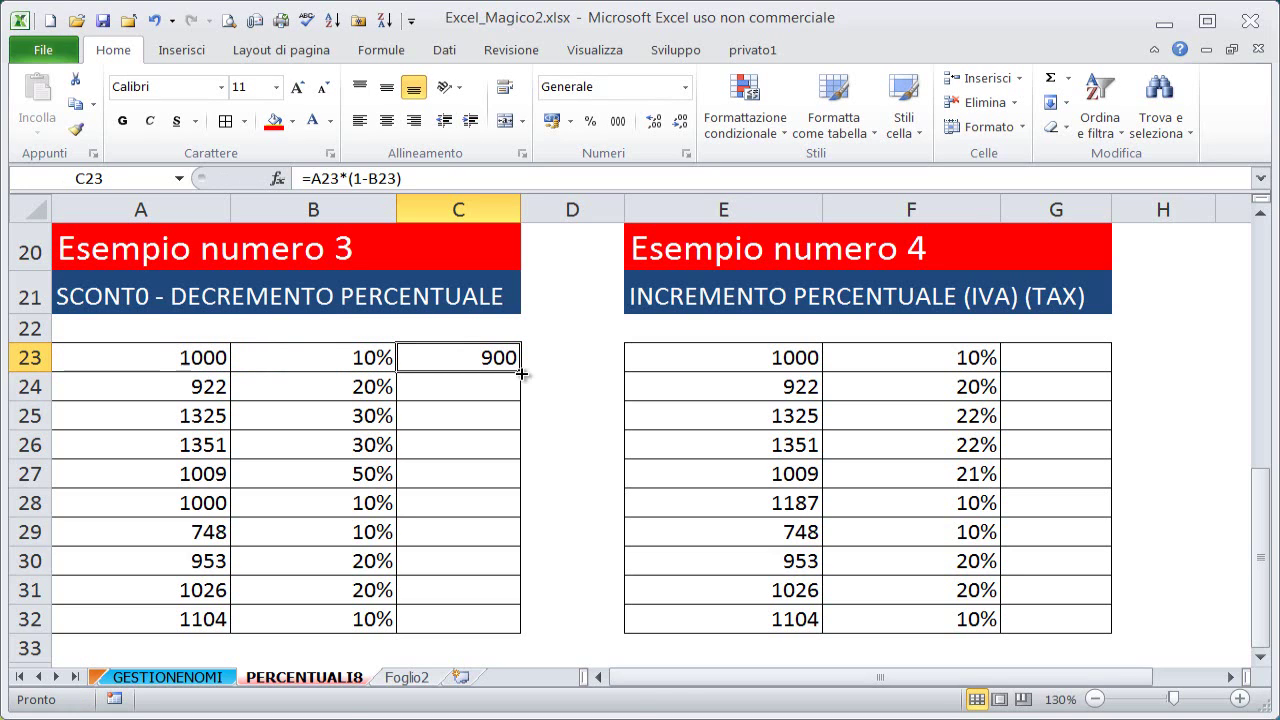
double_click(521, 373)
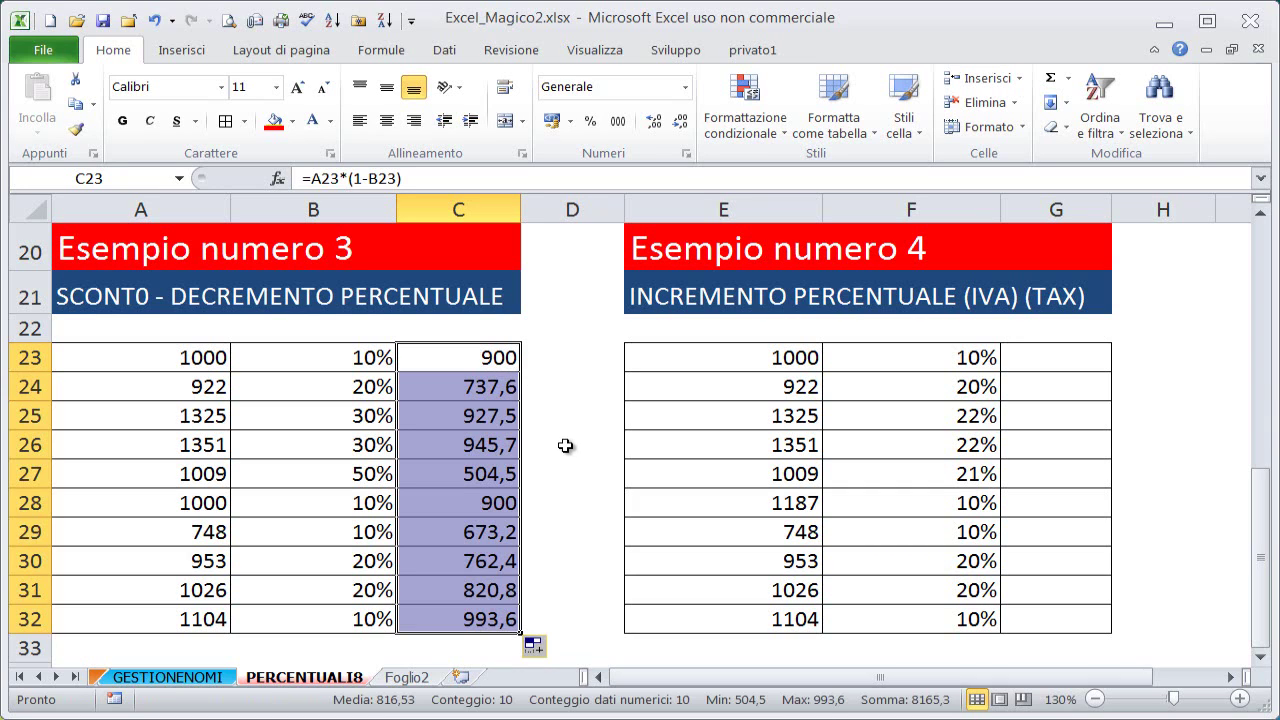
key(ctrl+shift+4)
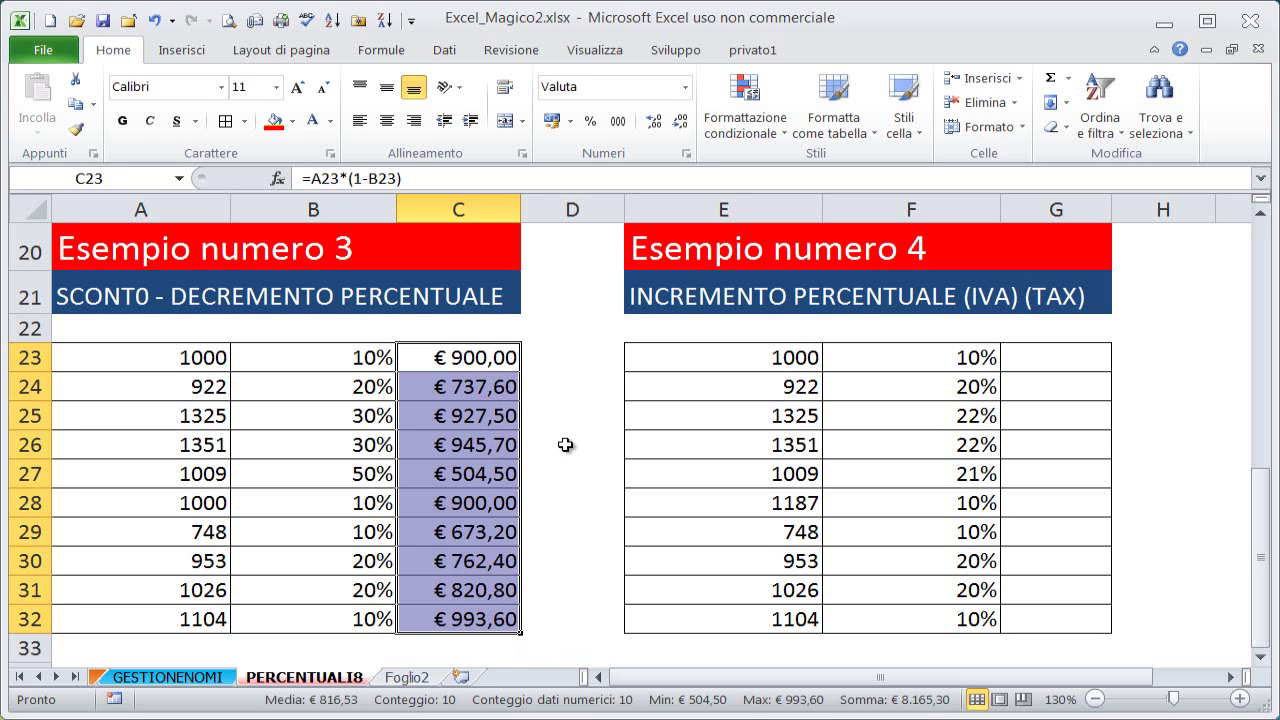
click(565, 445)
drag(1048, 360, 1045, 605)
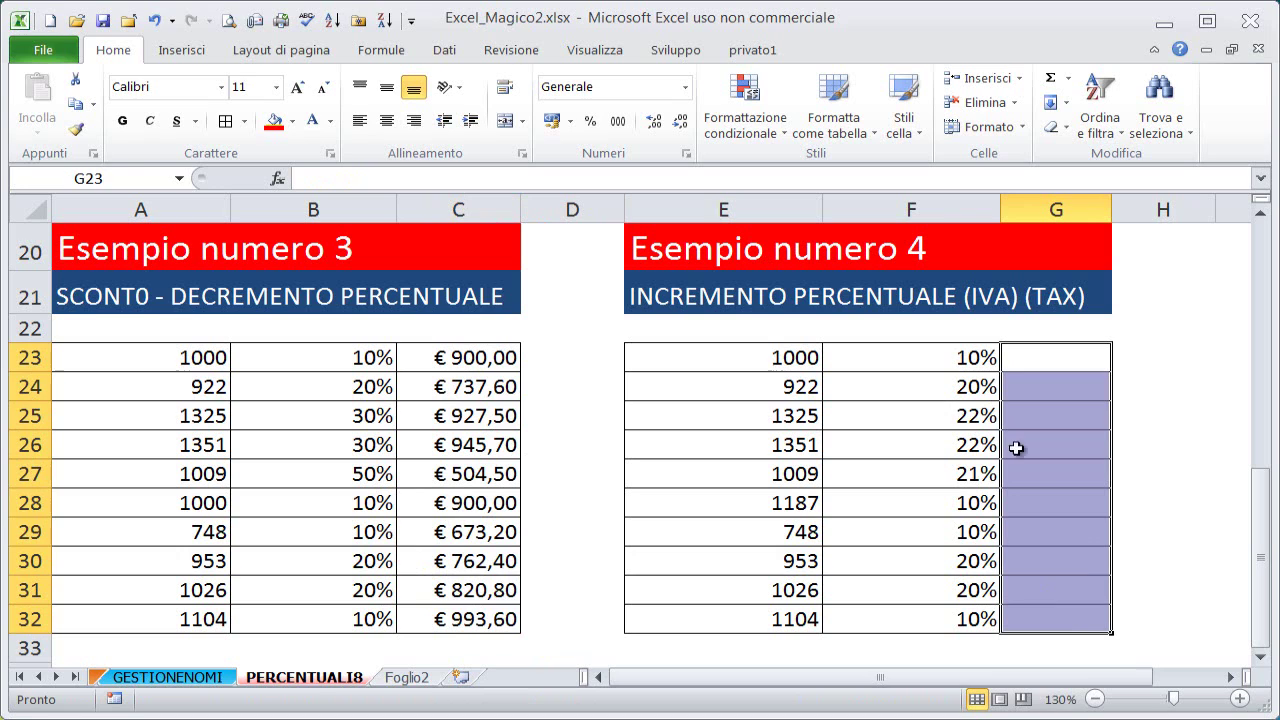
drag(664, 258, 1037, 248)
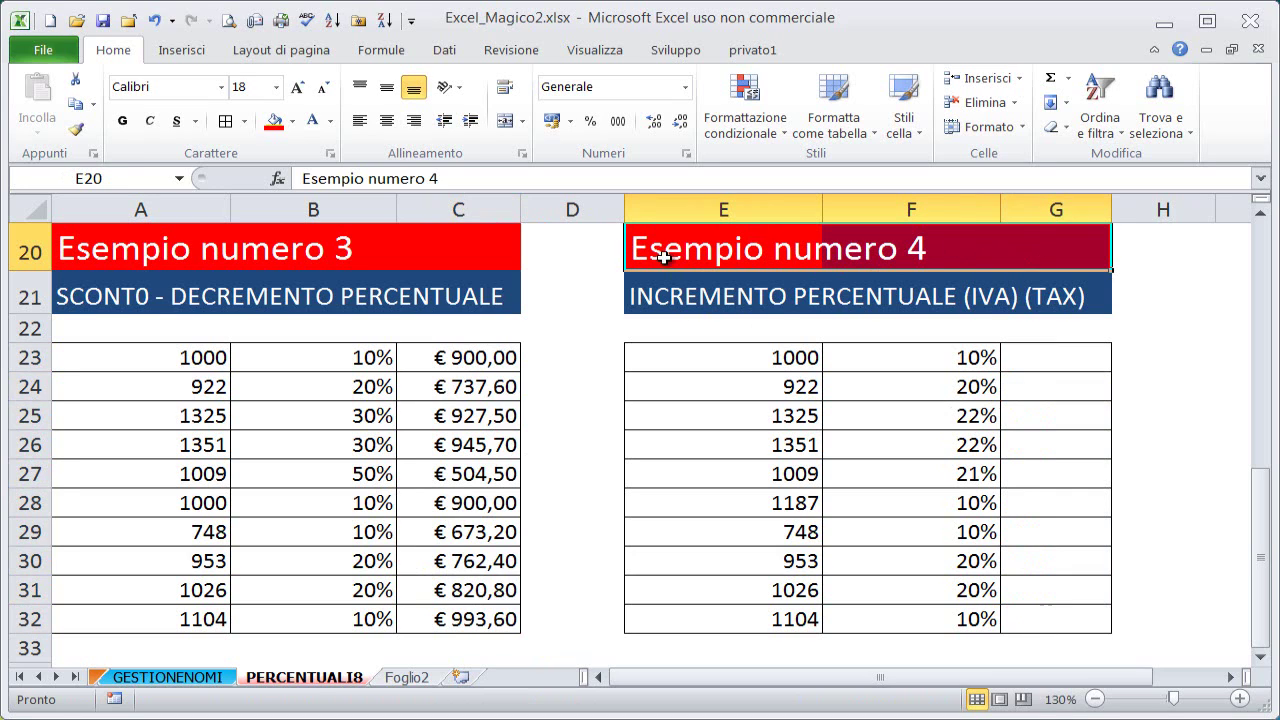
drag(664, 258, 914, 260)
drag(663, 294, 1052, 298)
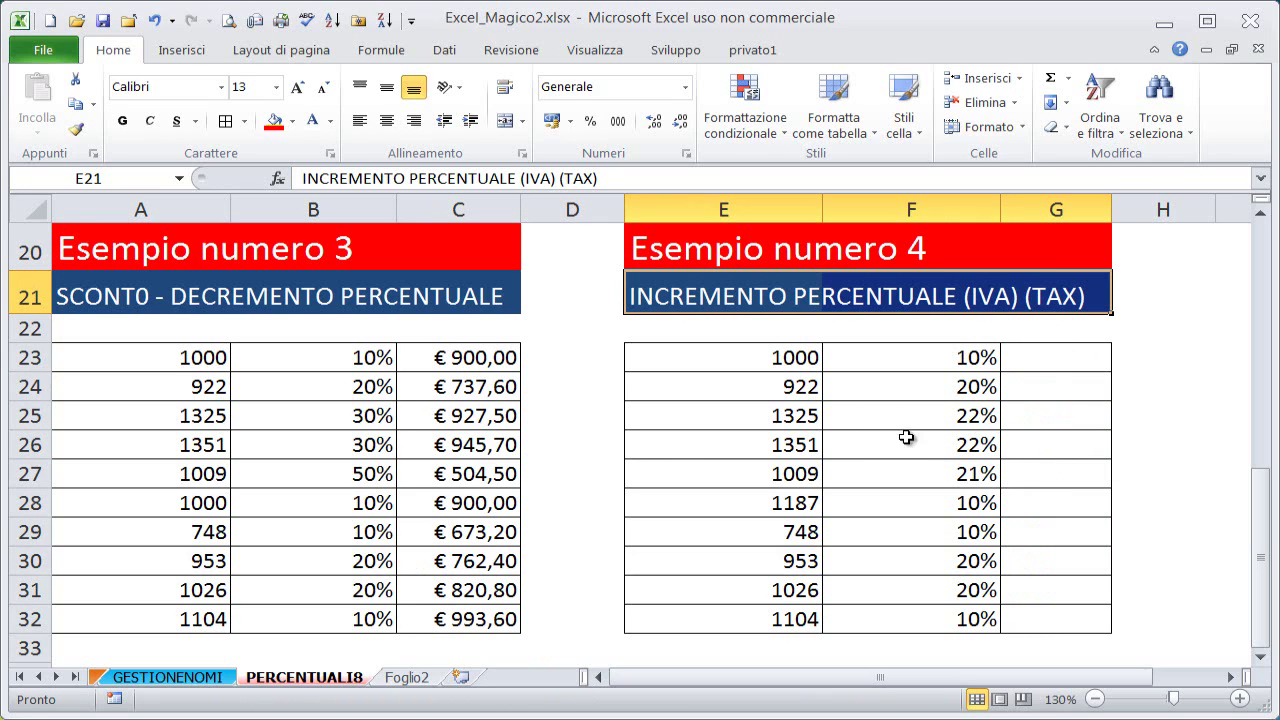
click(1053, 360)
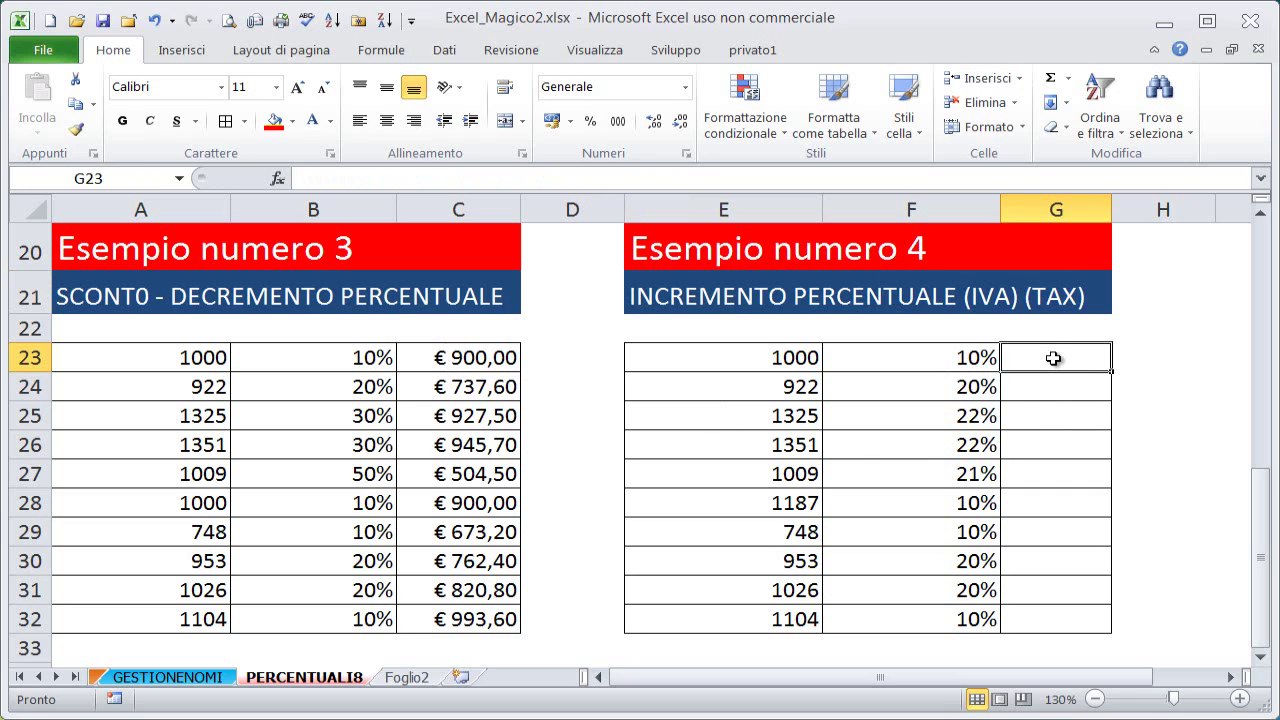
text(=)
click(781, 360)
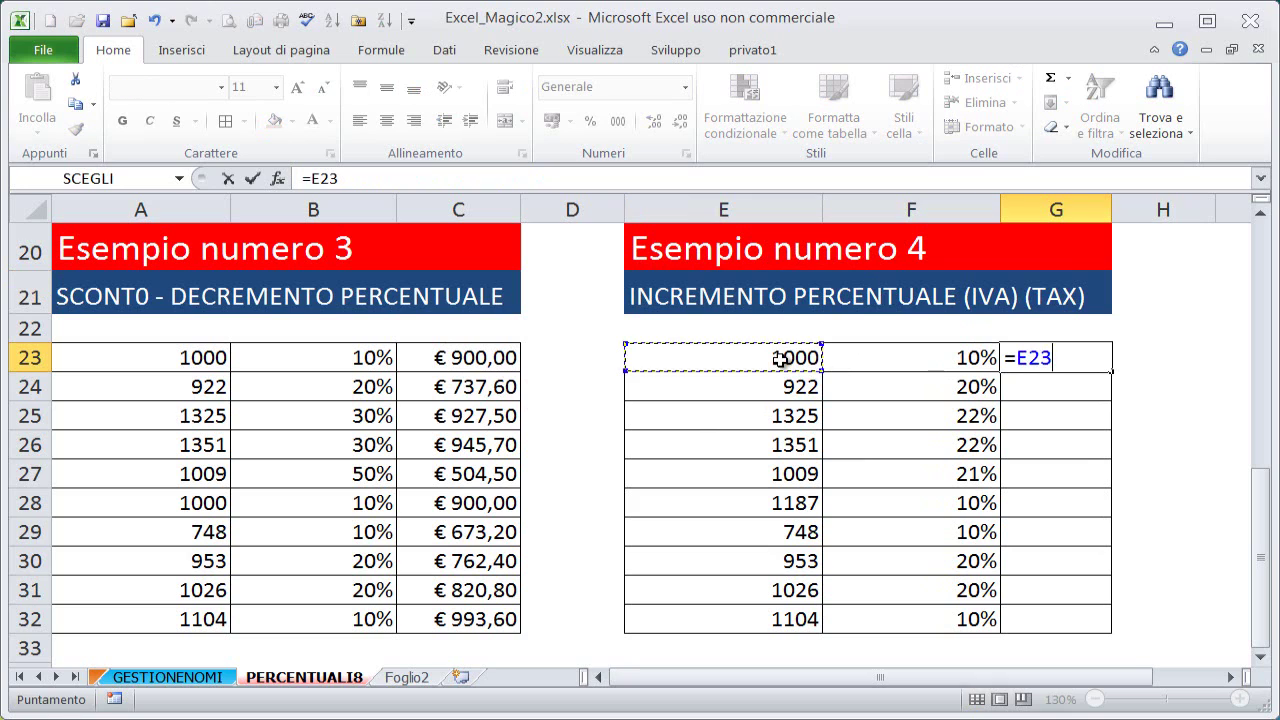
text(*()
text(1)
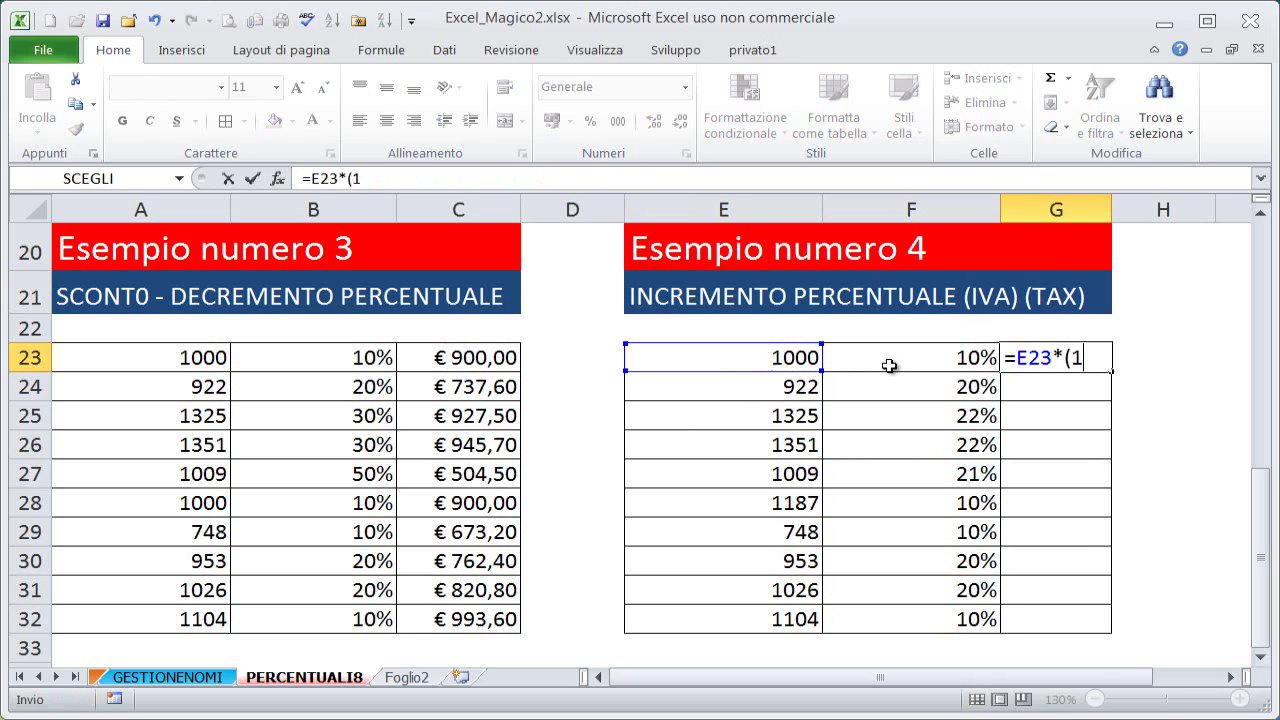
text(+)
click(893, 360)
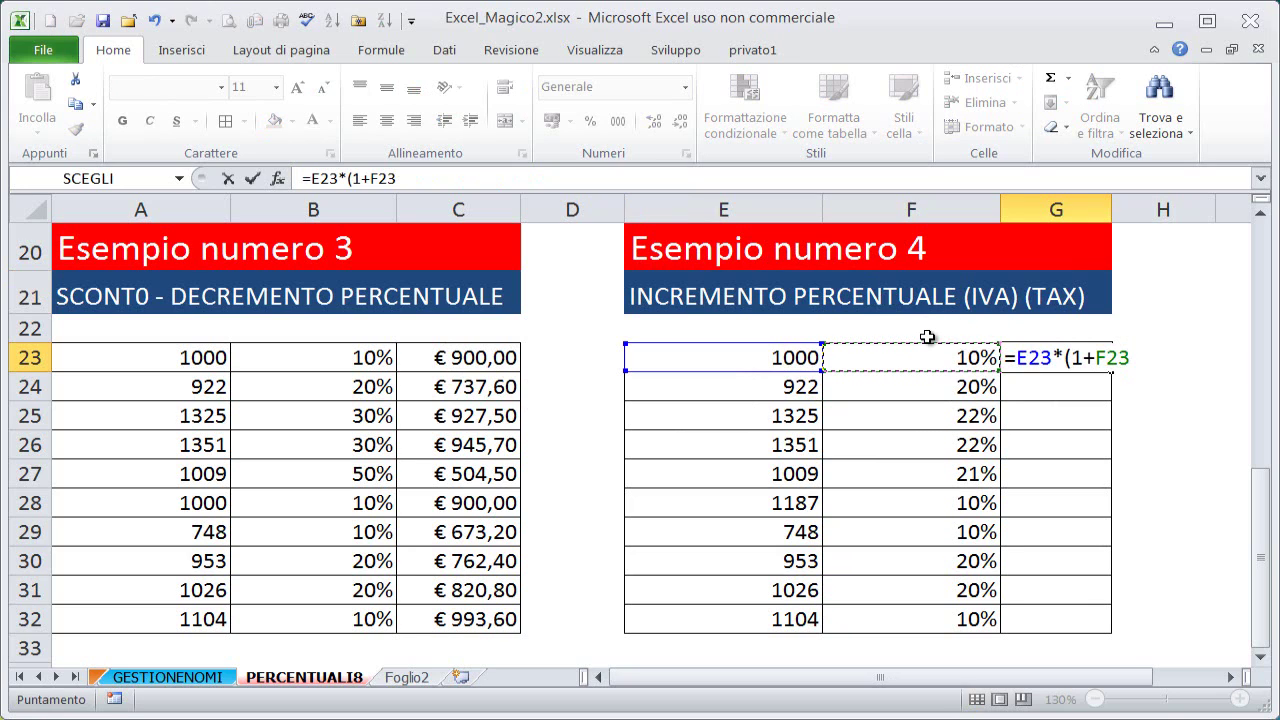
text())
key(ctrl+Return)
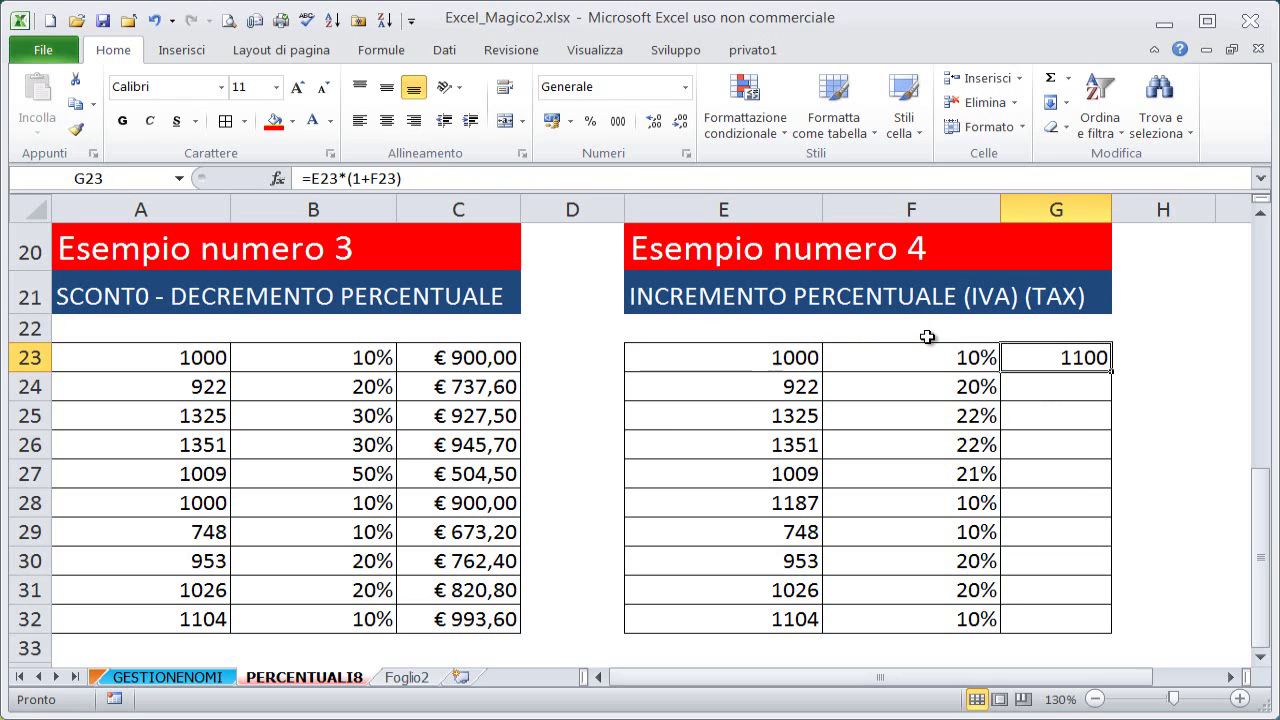
double_click(1094, 357)
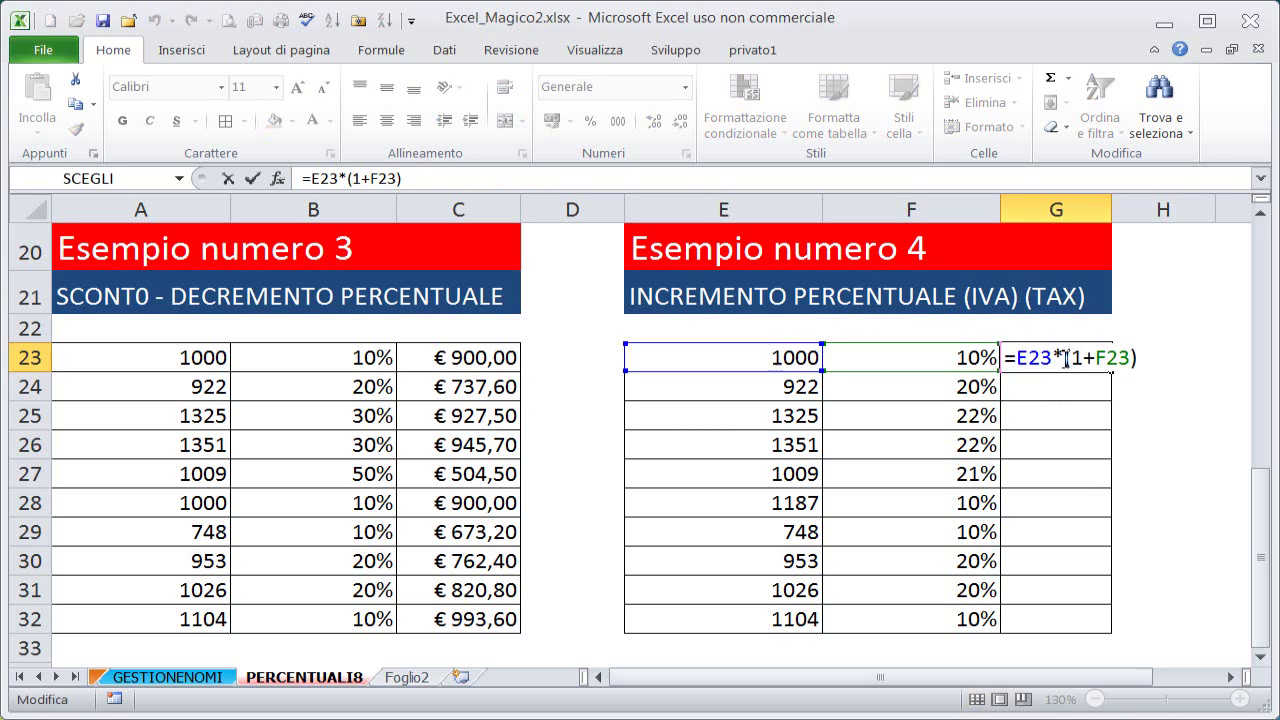
drag(1067, 357, 1130, 363)
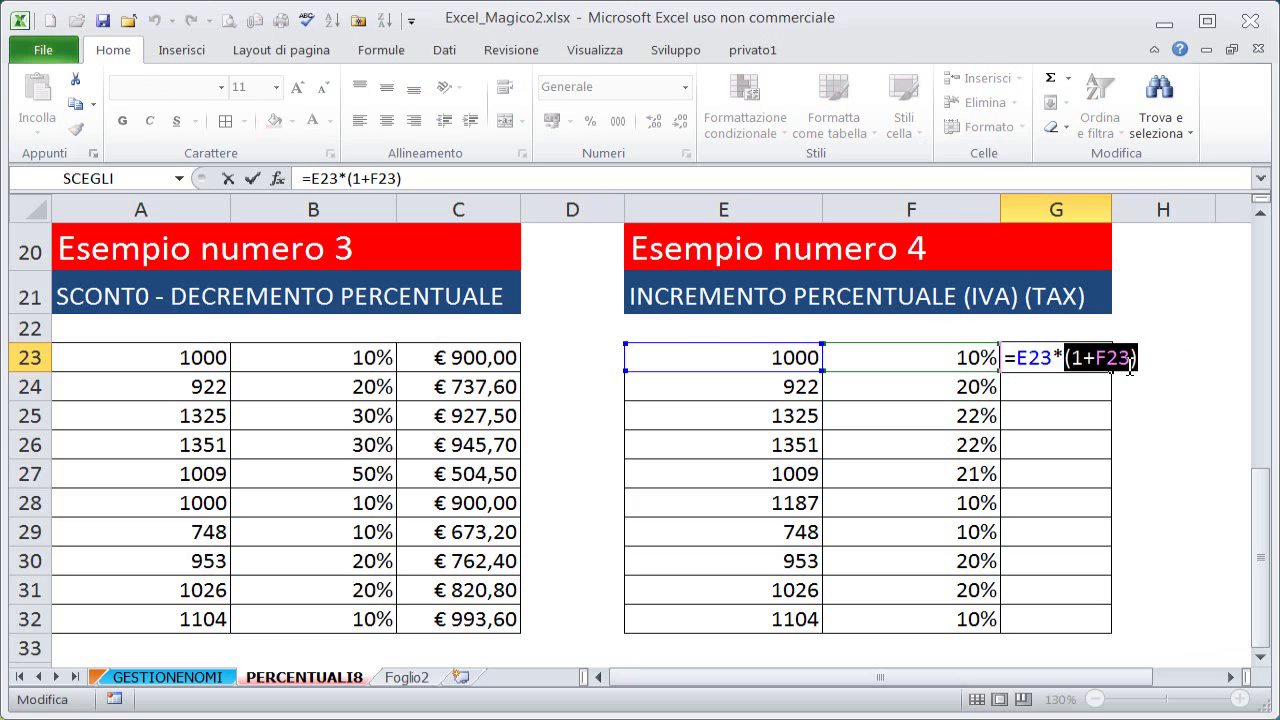
key(F9)
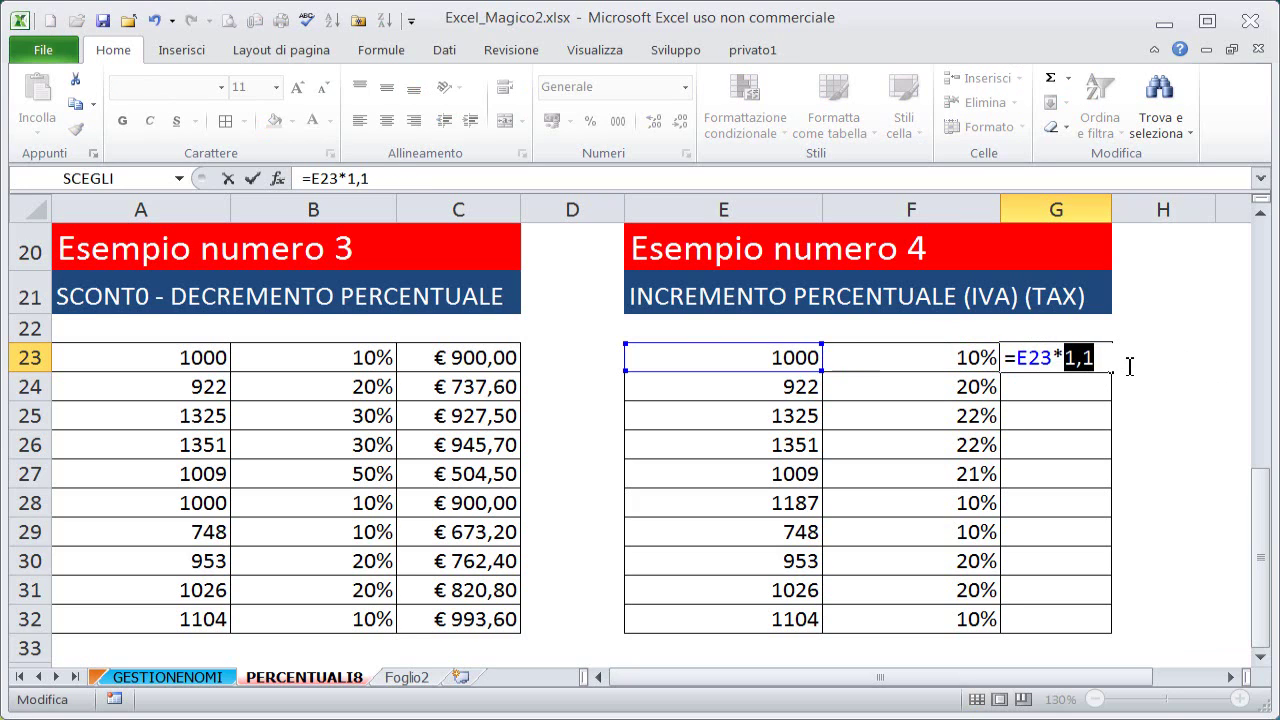
key(ctrl+z)
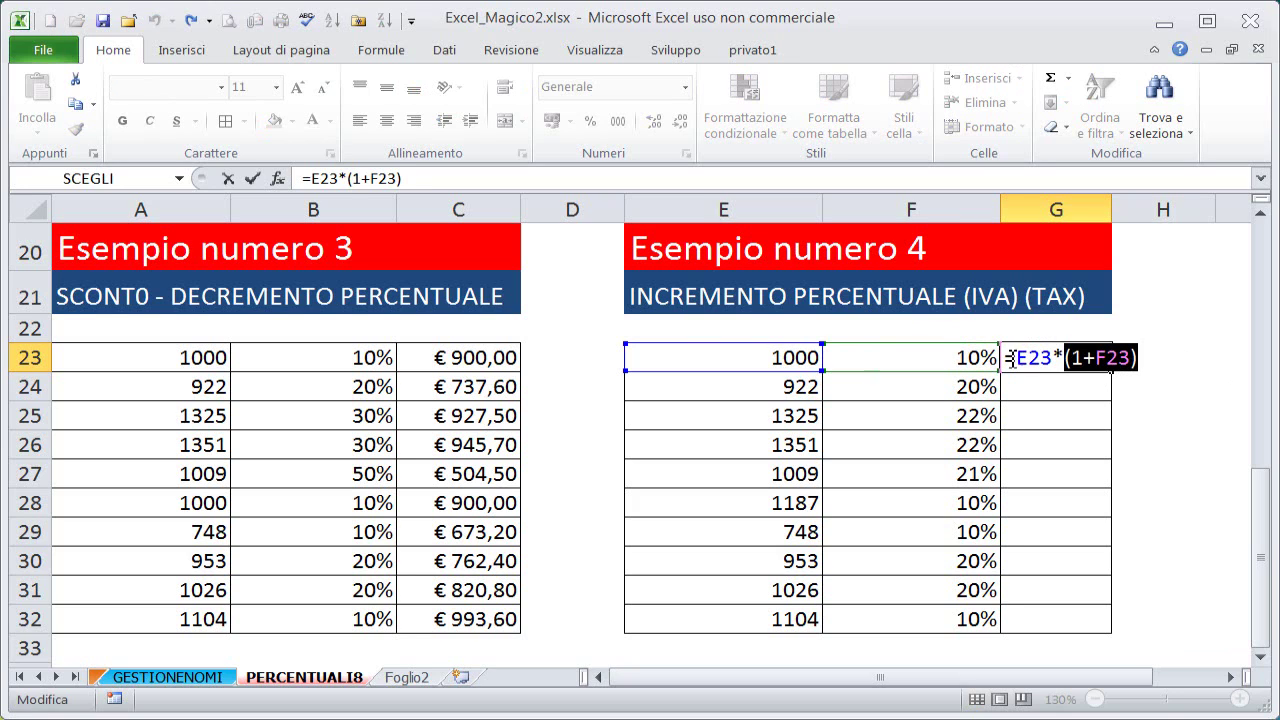
drag(1012, 358, 1190, 360)
key(Escape)
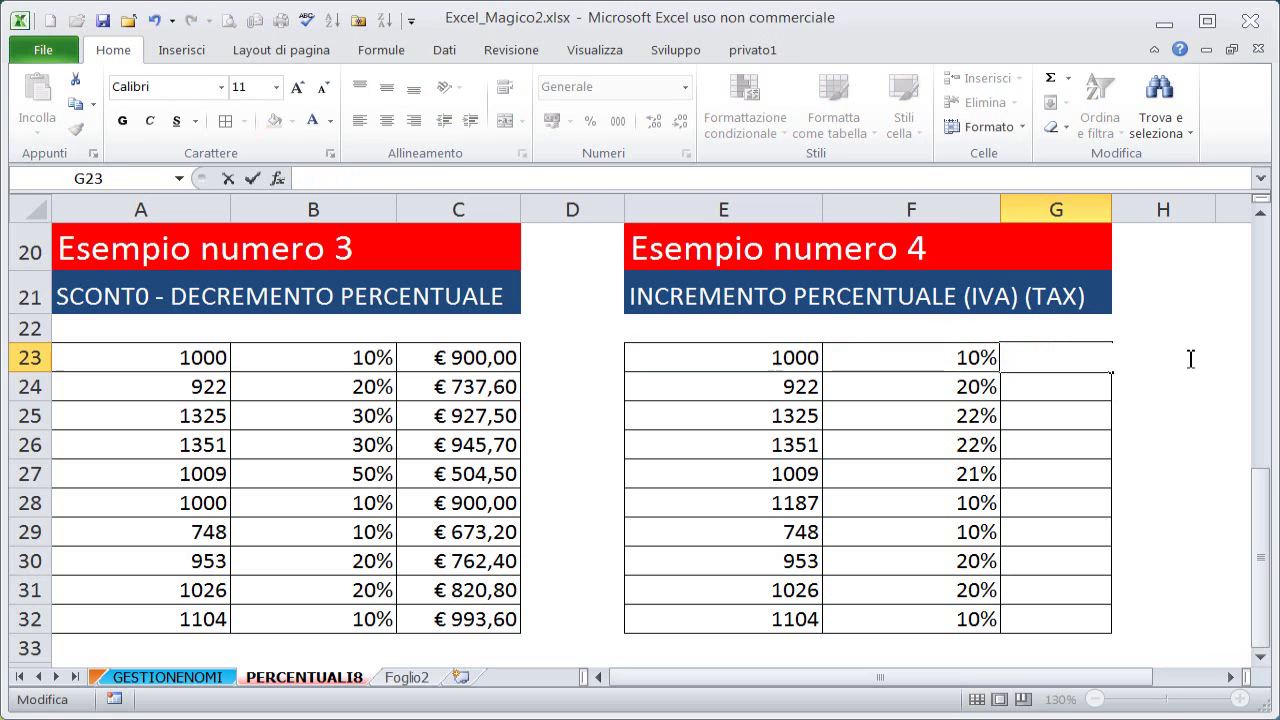
text(=)
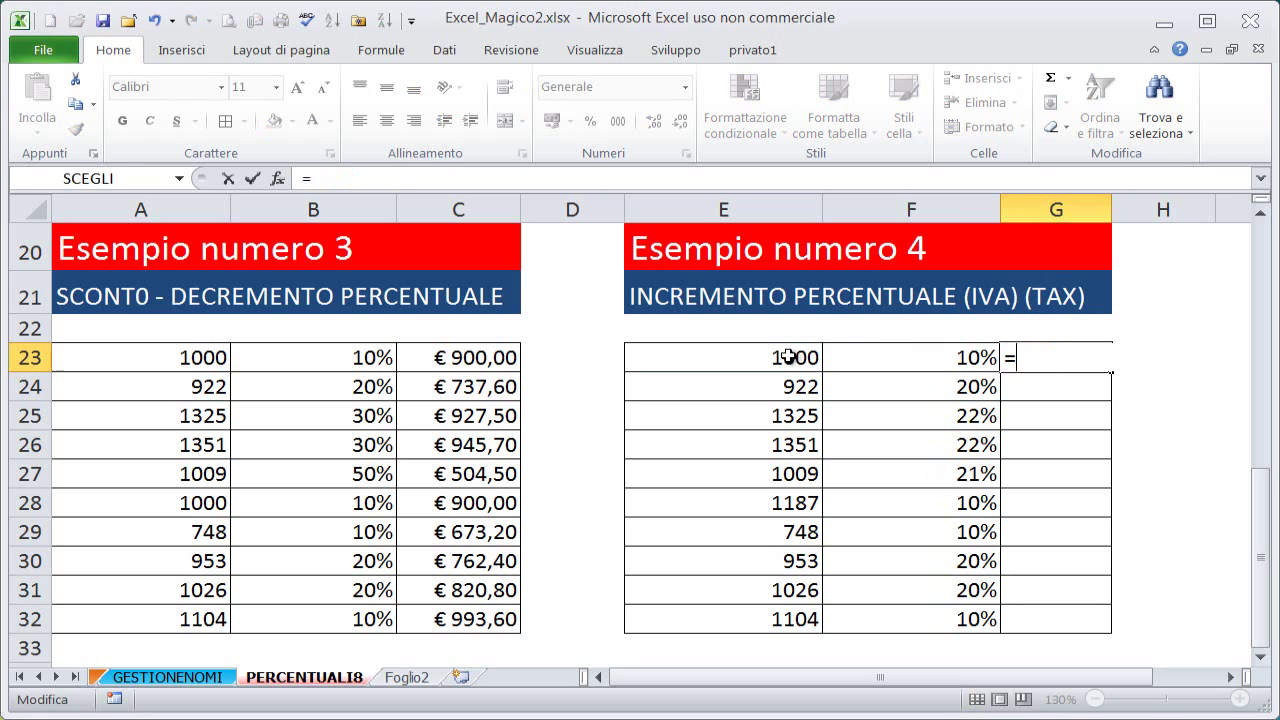
click(789, 357)
text(*1)
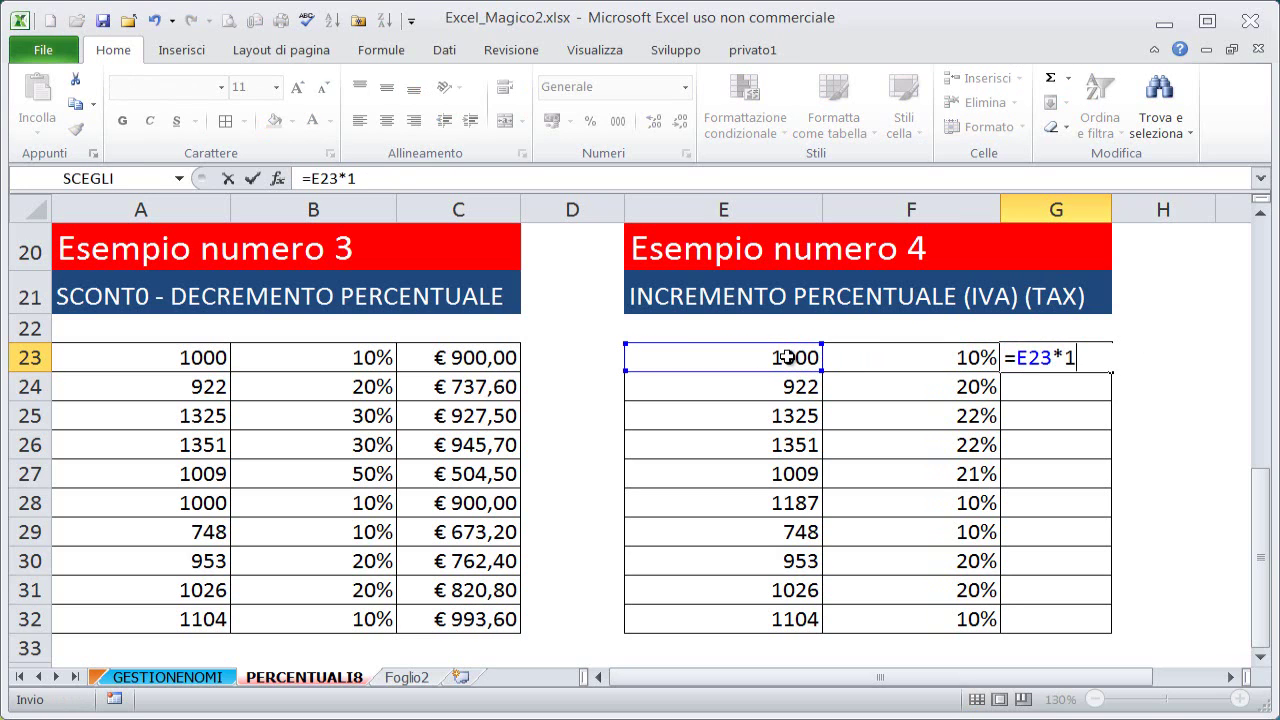
text(,1)
key(Return)
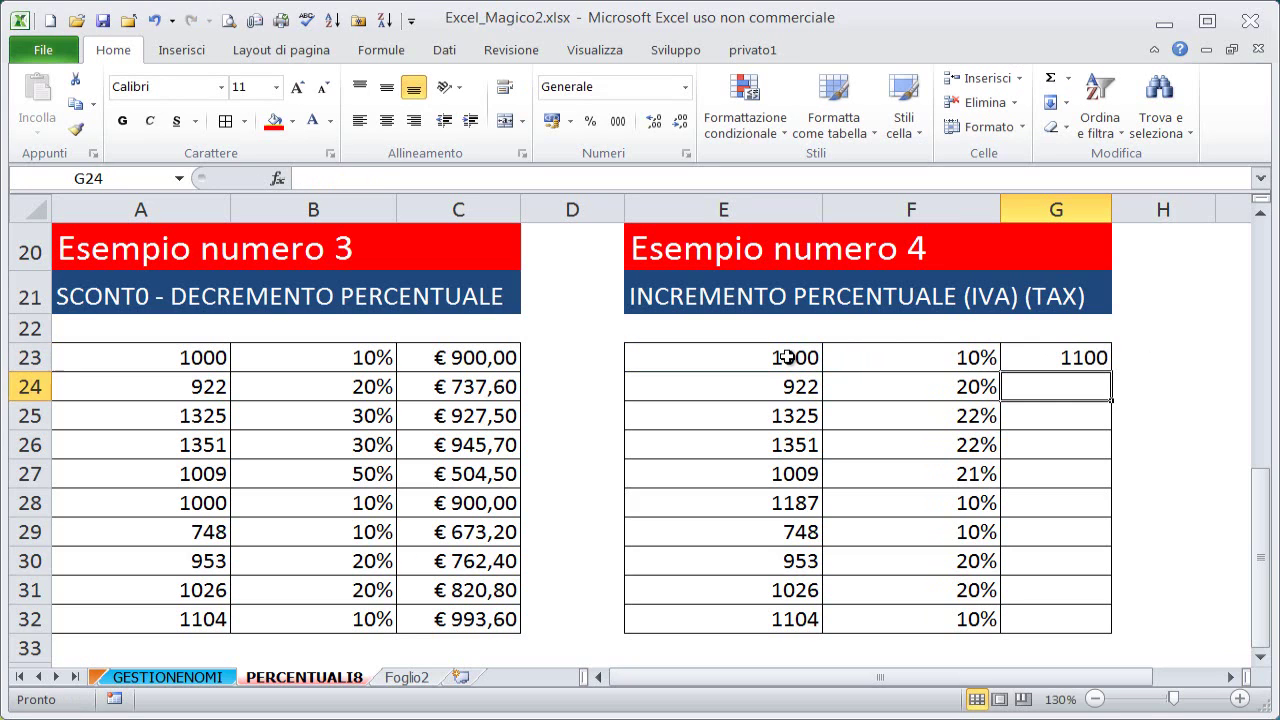
key(Up)
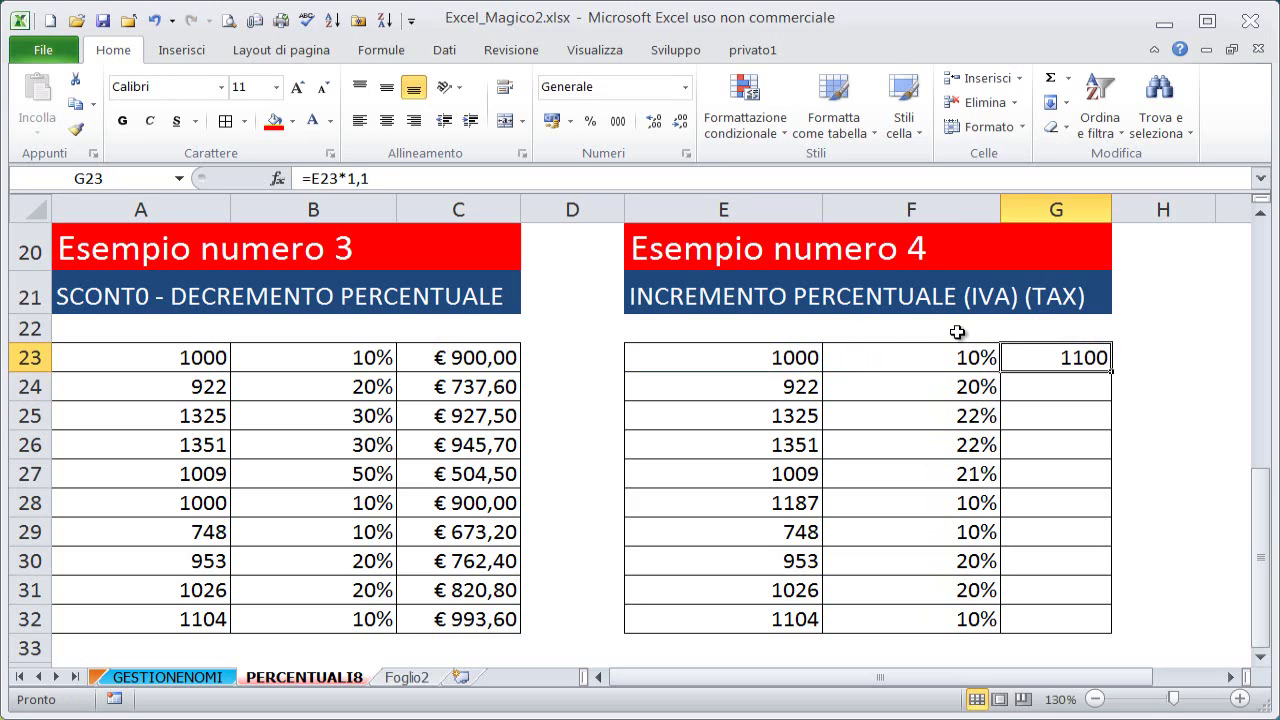
double_click(1060, 353)
drag(1016, 357, 1115, 352)
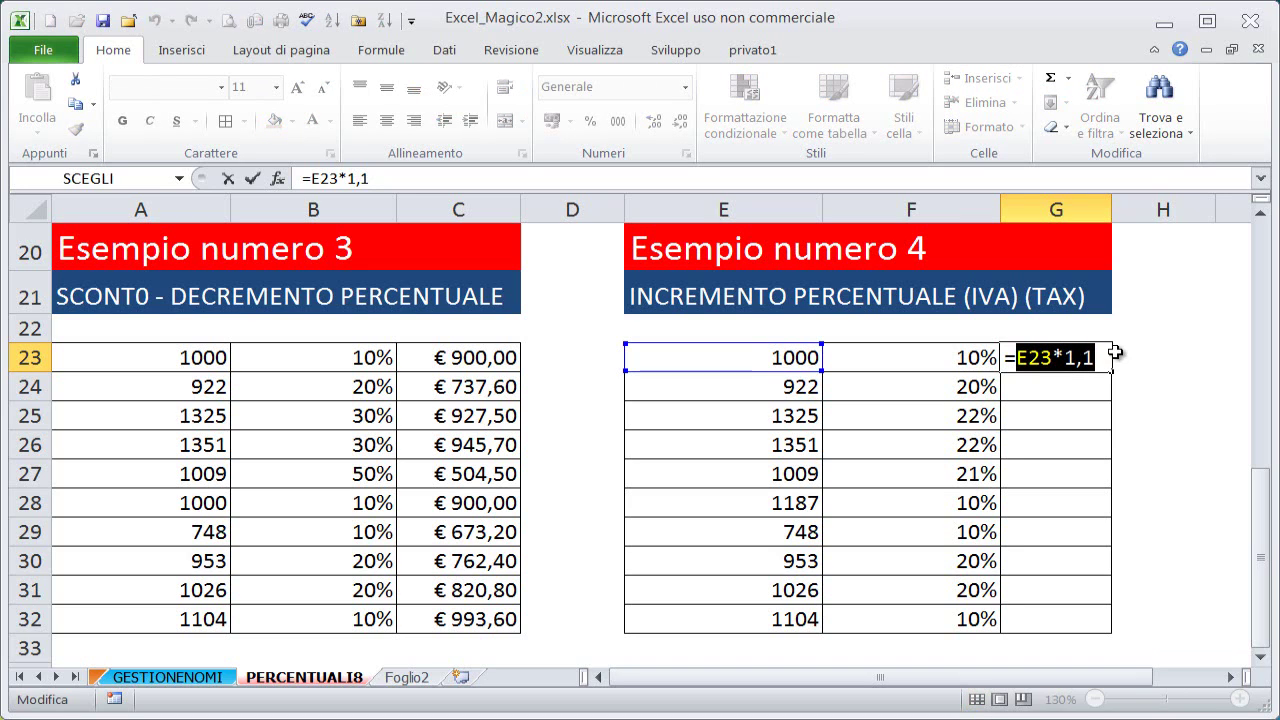
drag(1016, 357, 1110, 357)
key(ctrl+Return)
key(Delete)
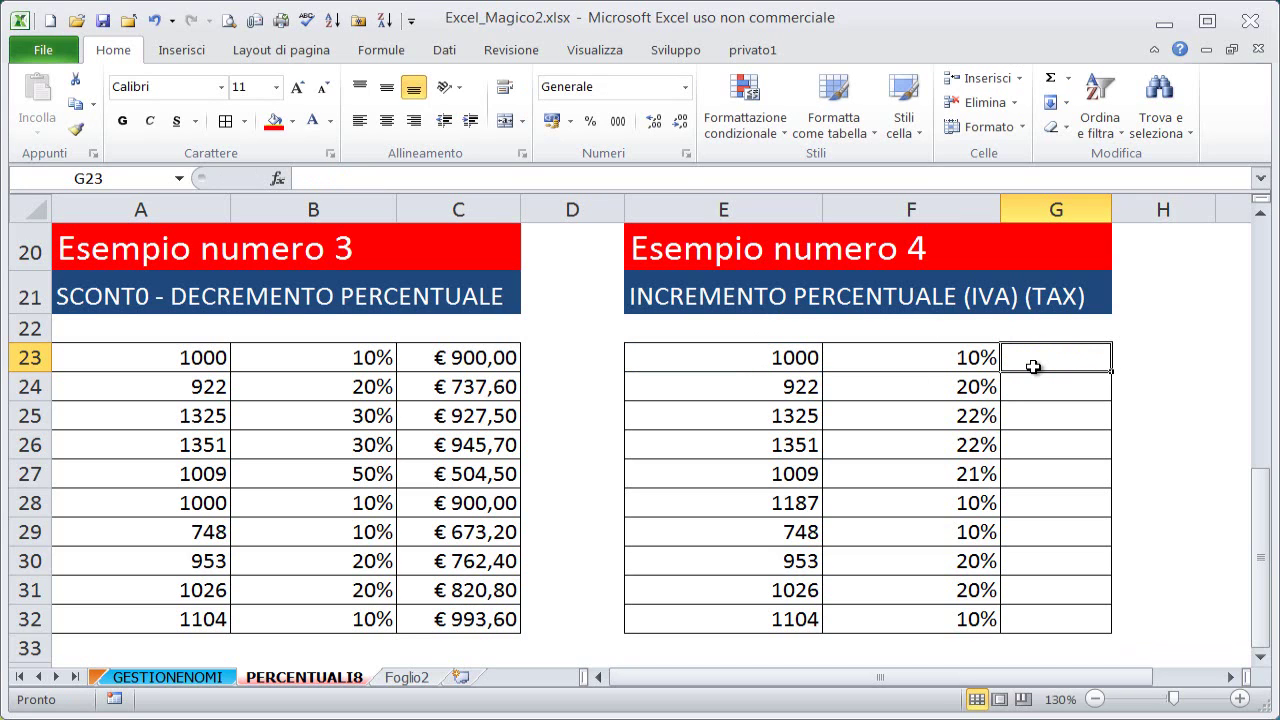
text(=)
Enter =E23*(1+F23) in G23, fill down to G32 and format as euro, € 822,80 to € 1.648,22.
click(779, 357)
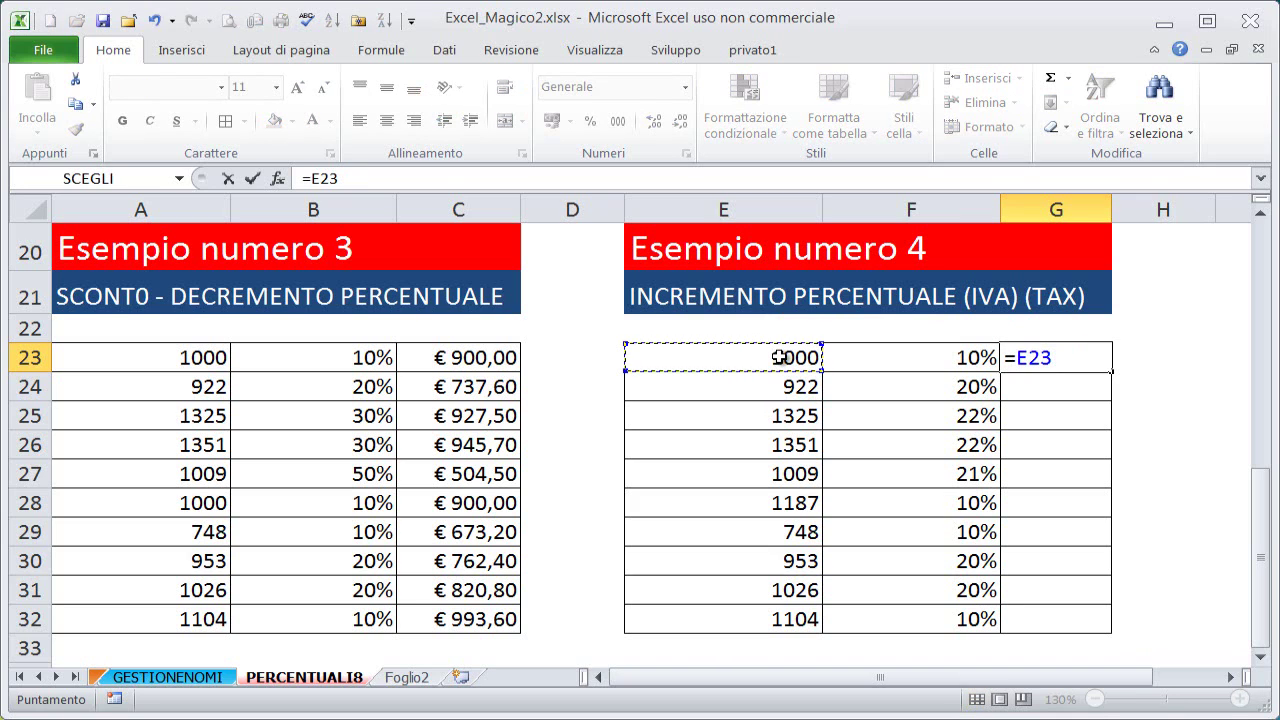
text(*)
text((1+)
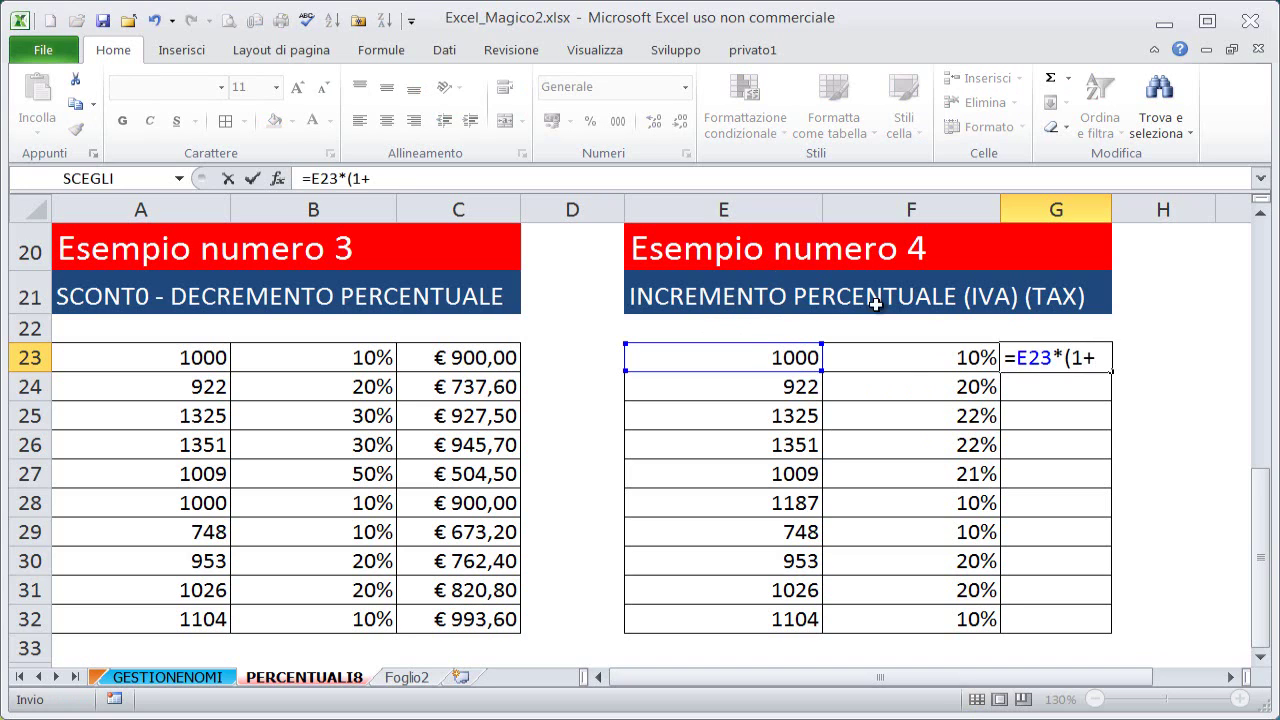
click(902, 361)
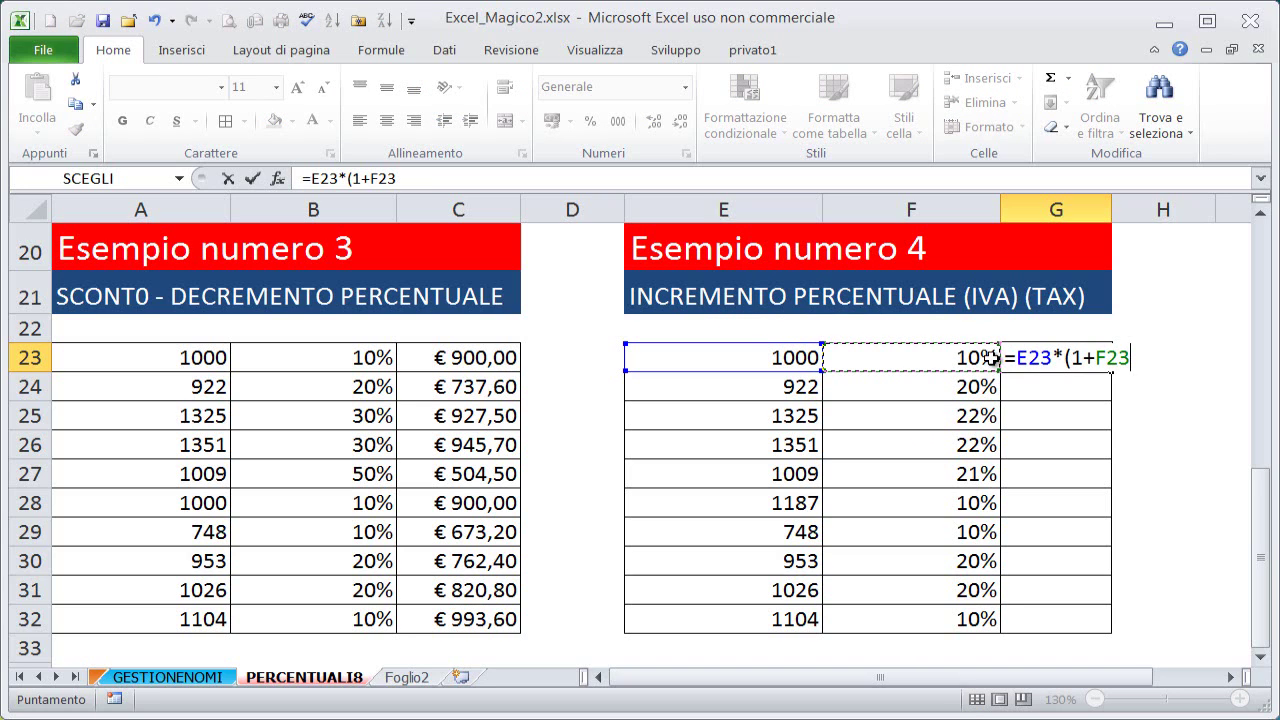
text())
key(ctrl+Return)
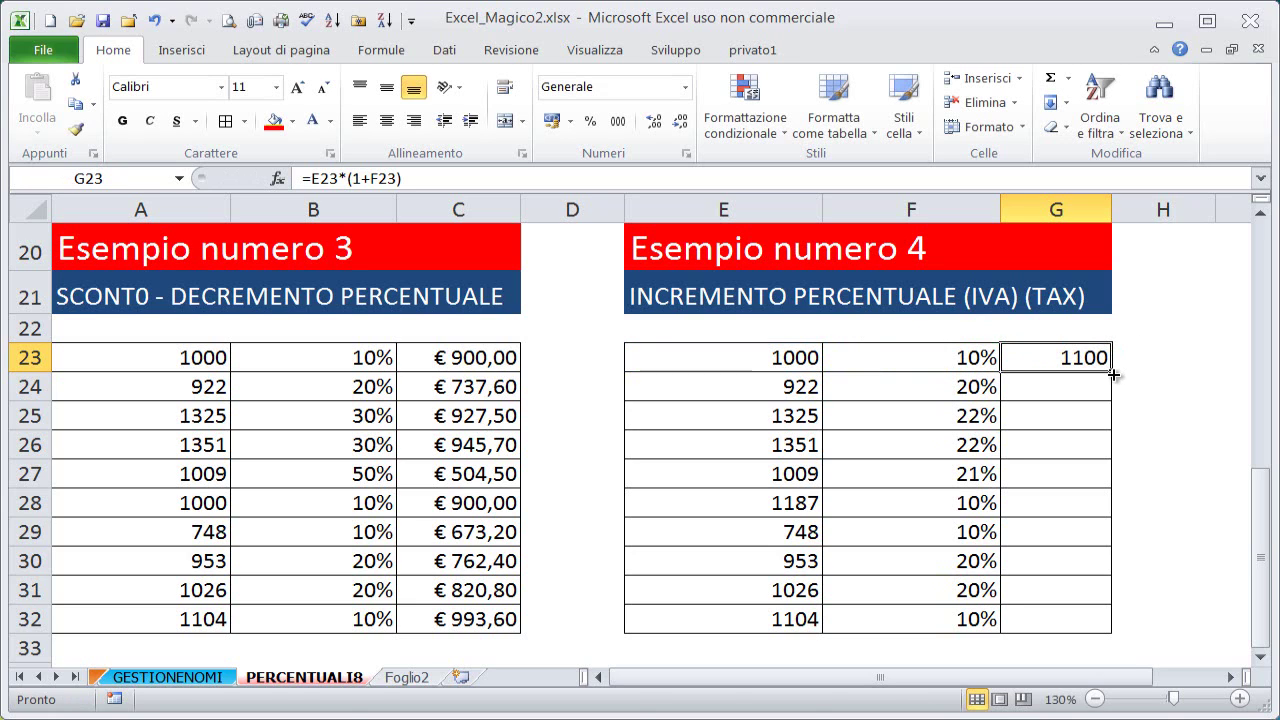
double_click(1113, 374)
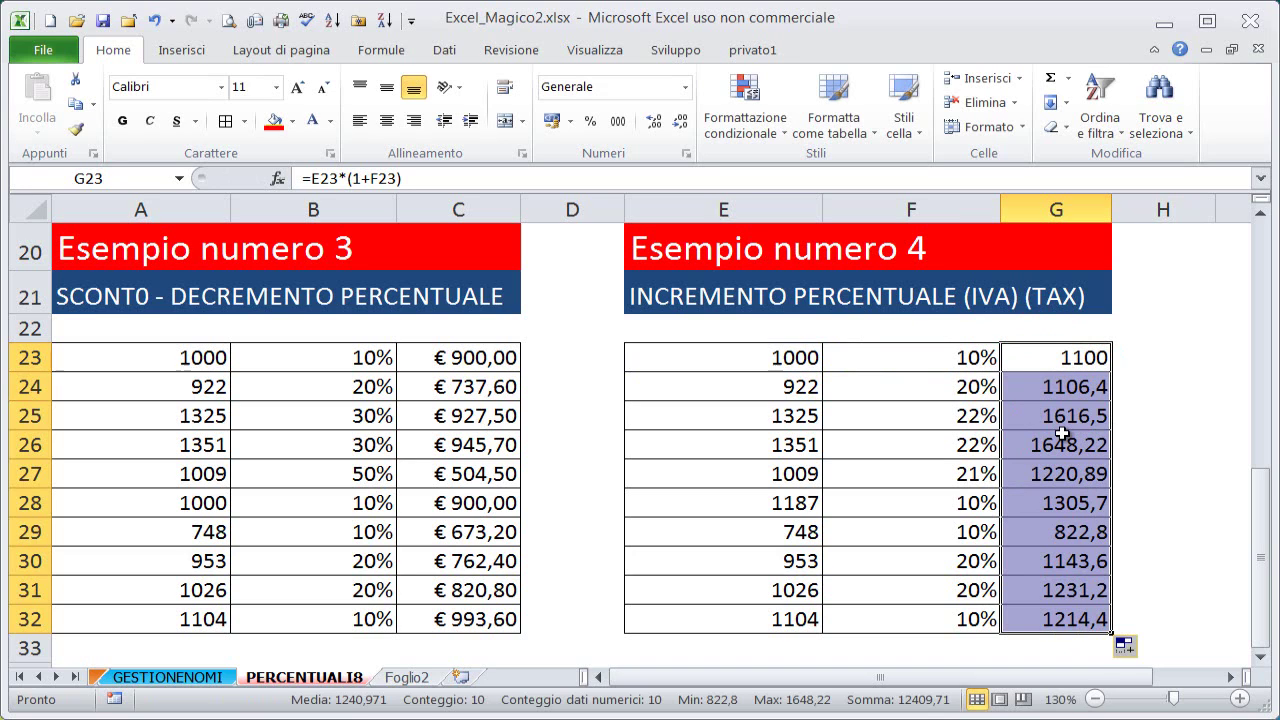
key(ctrl+shift+4)
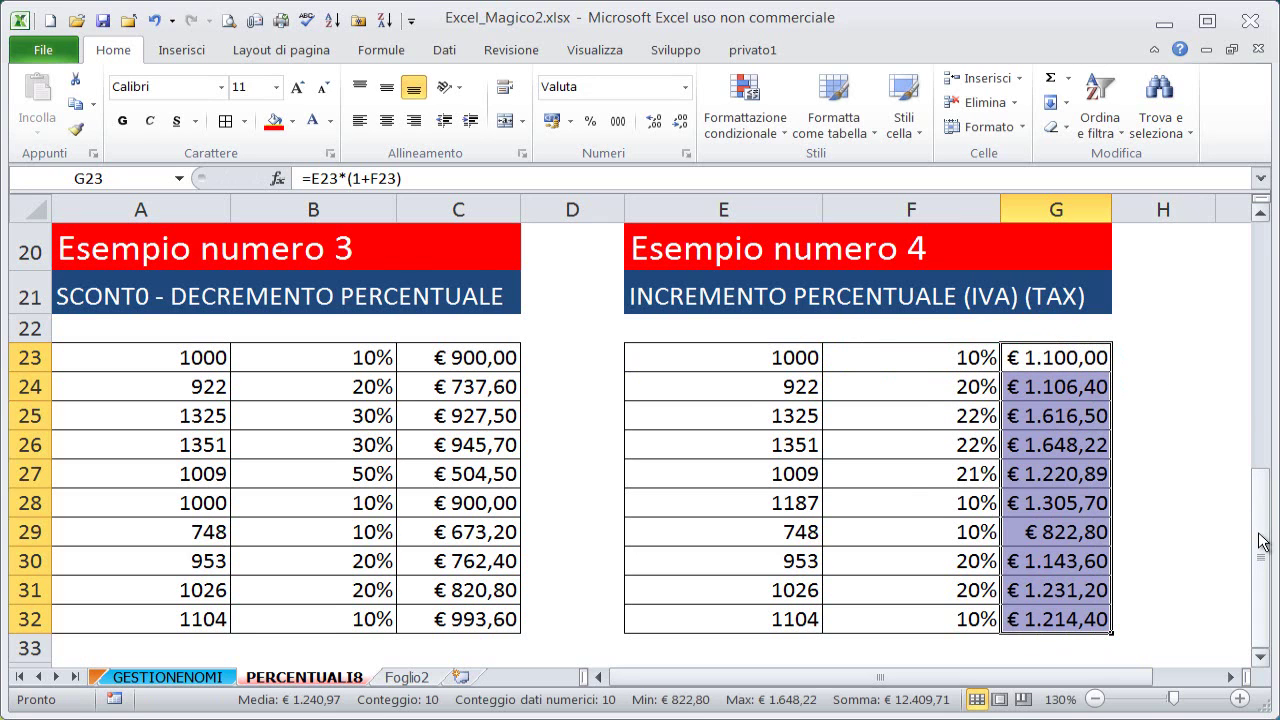
mouse_move(1261, 545)
mouse_down()
mouse_move(1260, 400)
mouse_move(1260, 470)
mouse_up()
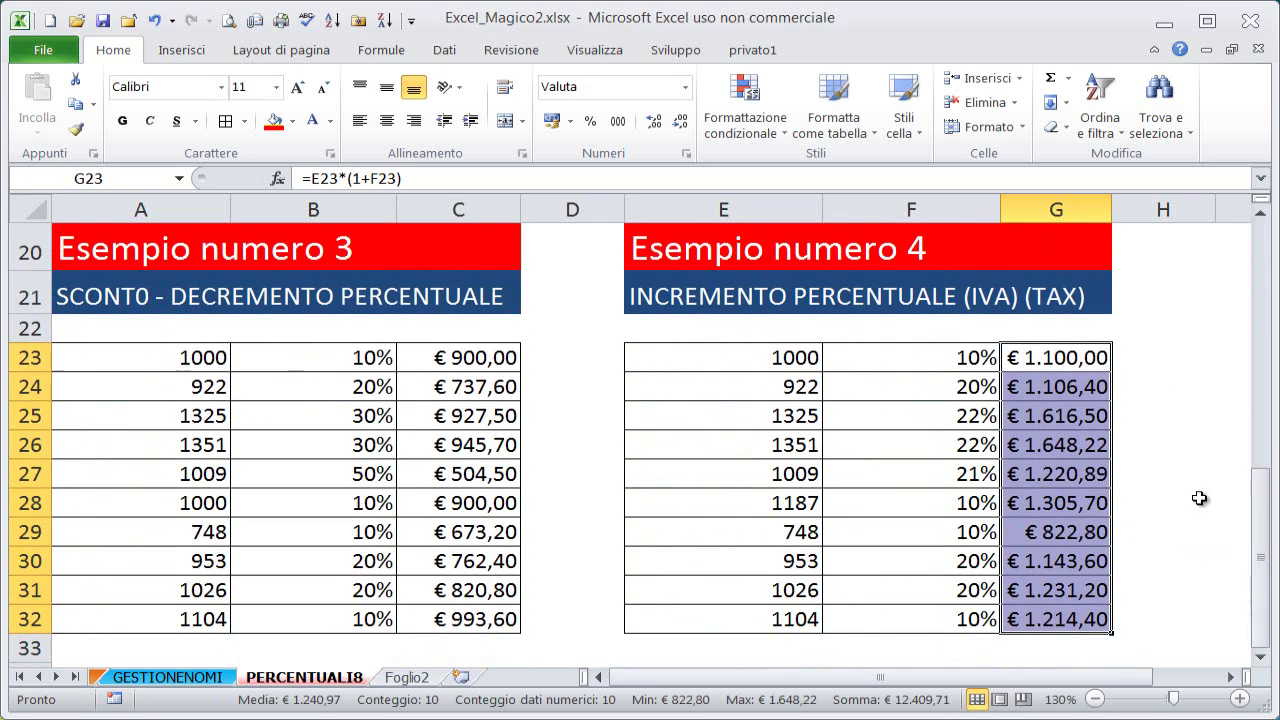
click(1165, 500)
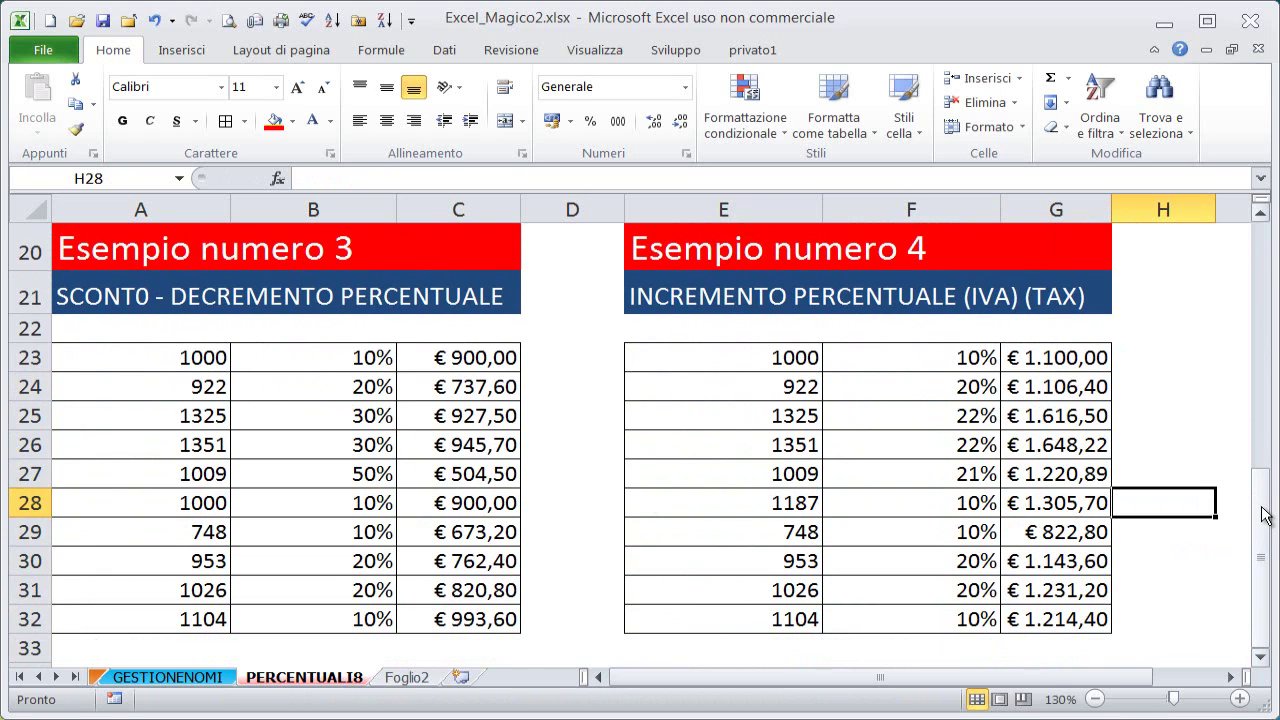
mouse_move(1264, 471)
mouse_down()
mouse_move(1270, 425)
mouse_move(1250, 505)
mouse_up()
click(1165, 468)
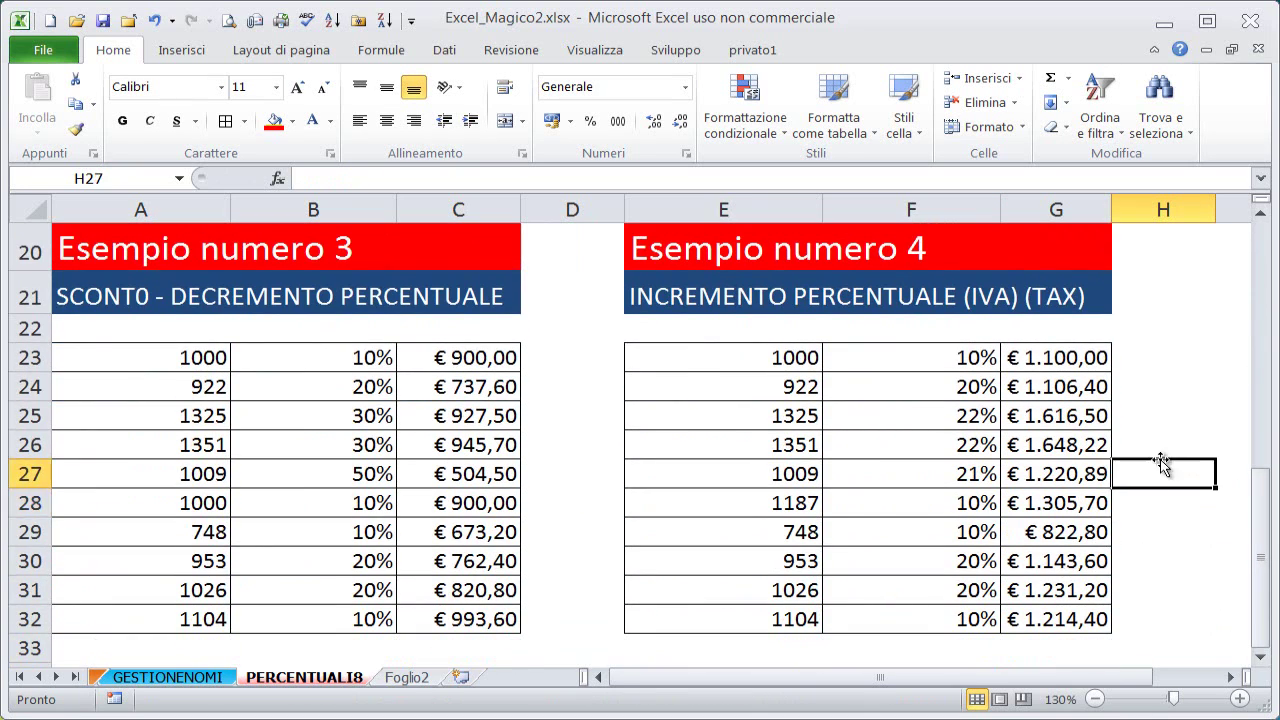